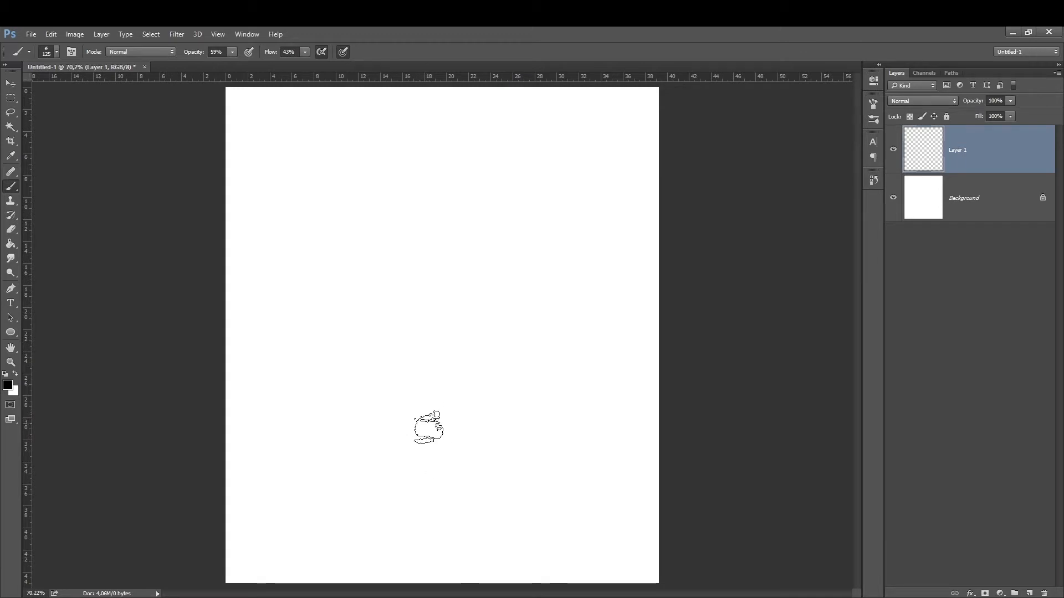
# Block in a dark foreground slope in the lower-right corner of the canvas with broad overlapping black strokes, using a brush around 150 px
pyautogui.press('[')
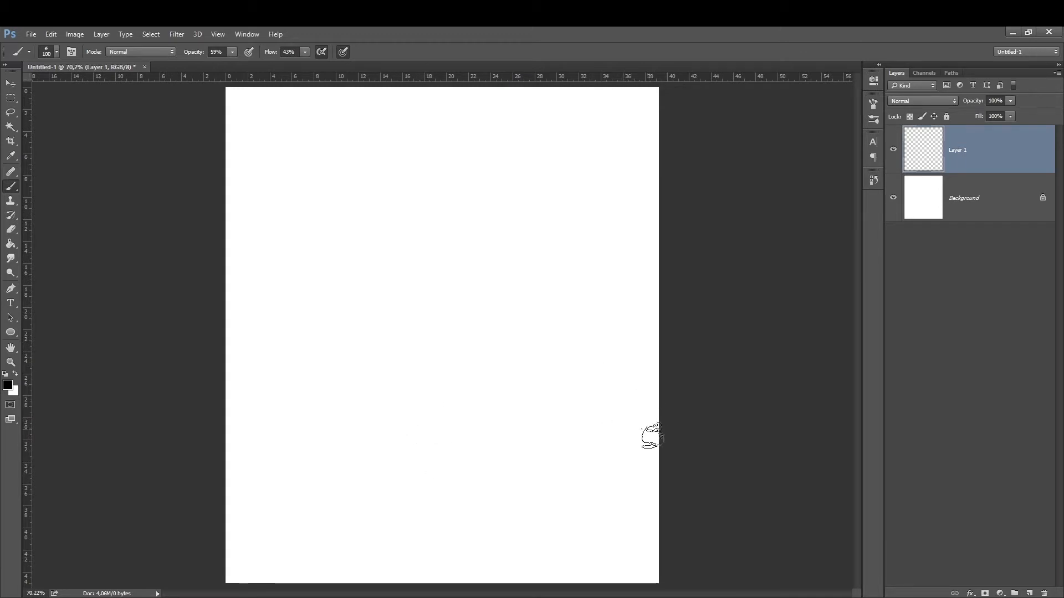
pyautogui.press(']')
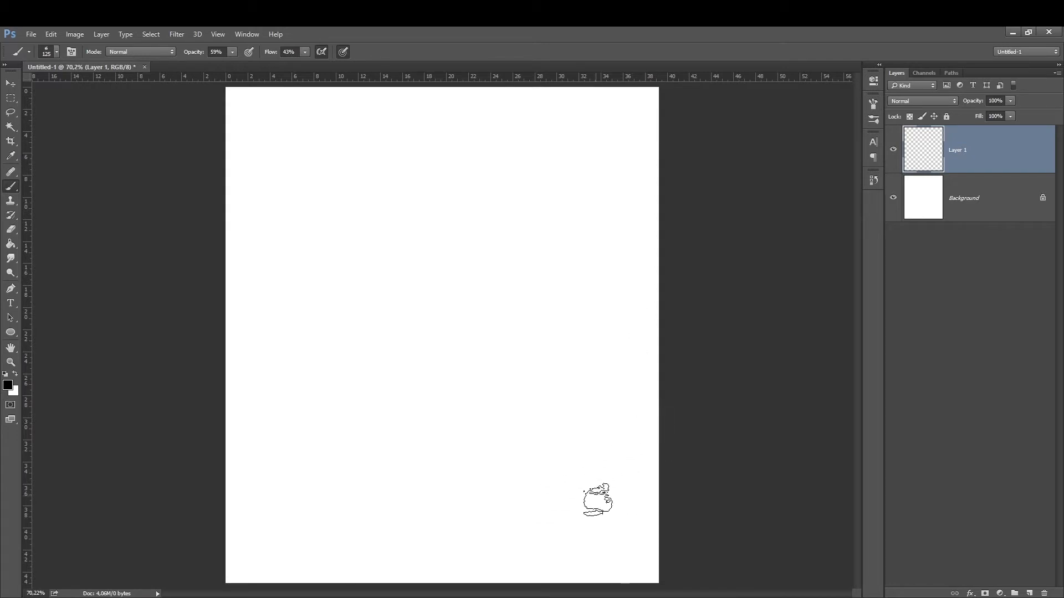
pyautogui.press('[')
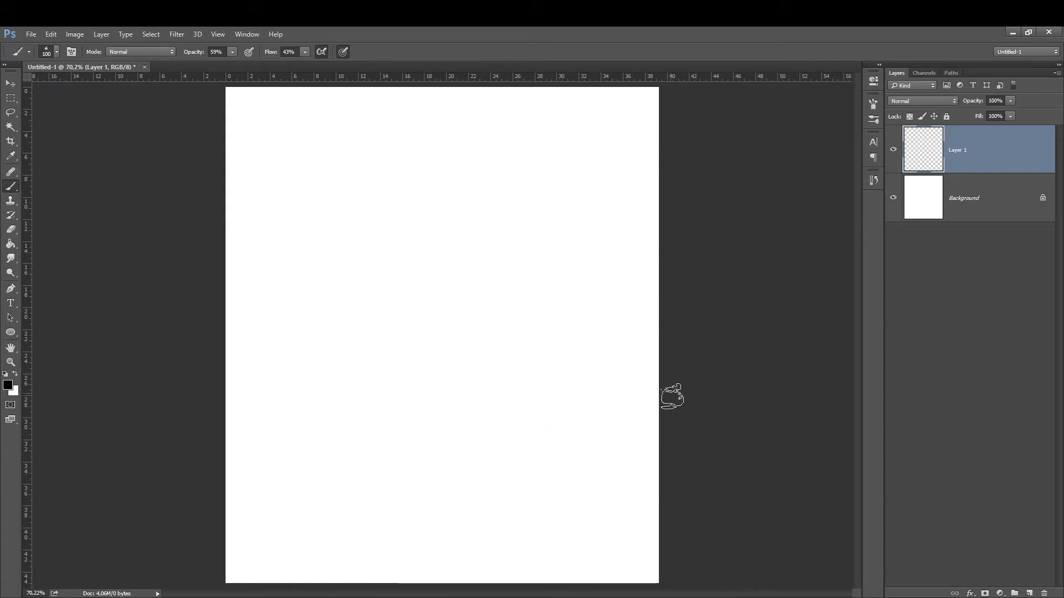
pyautogui.press(']')
pyautogui.press(']')
pyautogui.moveTo(683, 378)
pyautogui.mouseDown()
pyautogui.moveTo(555, 486)
pyautogui.moveTo(588, 490)
pyautogui.moveTo(608, 535)
pyautogui.mouseUp()
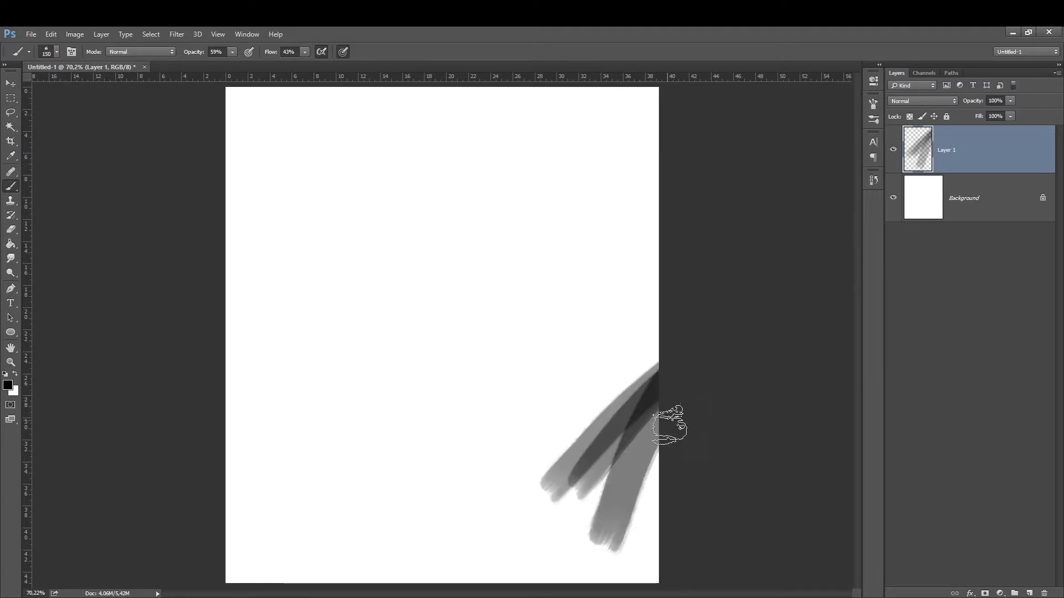
pyautogui.moveTo(663, 445); pyautogui.dragTo(610, 567)
pyautogui.press('[')
pyautogui.moveTo(670, 530); pyautogui.dragTo(631, 562)
pyautogui.moveTo(666, 457)
pyautogui.mouseDown()
pyautogui.moveTo(538, 576)
pyautogui.moveTo(687, 395)
pyautogui.mouseUp()
pyautogui.moveTo(672, 404)
pyautogui.mouseDown()
pyautogui.moveTo(496, 569)
pyautogui.moveTo(463, 577)
pyautogui.mouseUp()
pyautogui.moveTo(501, 547)
pyautogui.mouseDown()
pyautogui.moveTo(466, 580)
pyautogui.moveTo(427, 578)
pyautogui.mouseUp()
# Reduce the brush to 70 px and paint a ridge line running from the foreground slope up toward the canvas's left edge
pyautogui.press(']')
pyautogui.press('[')
pyautogui.press('[')
pyautogui.press('[')
pyautogui.press('[')
pyautogui.press('[')
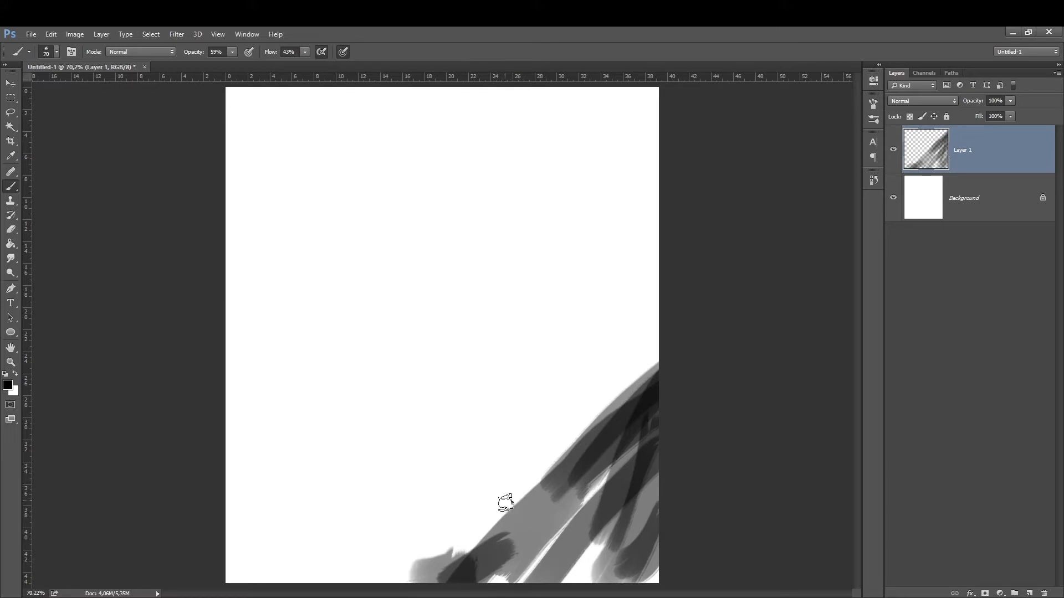
pyautogui.moveTo(499, 504)
pyautogui.mouseDown()
pyautogui.moveTo(244, 424)
pyautogui.moveTo(310, 446)
pyautogui.mouseUp()
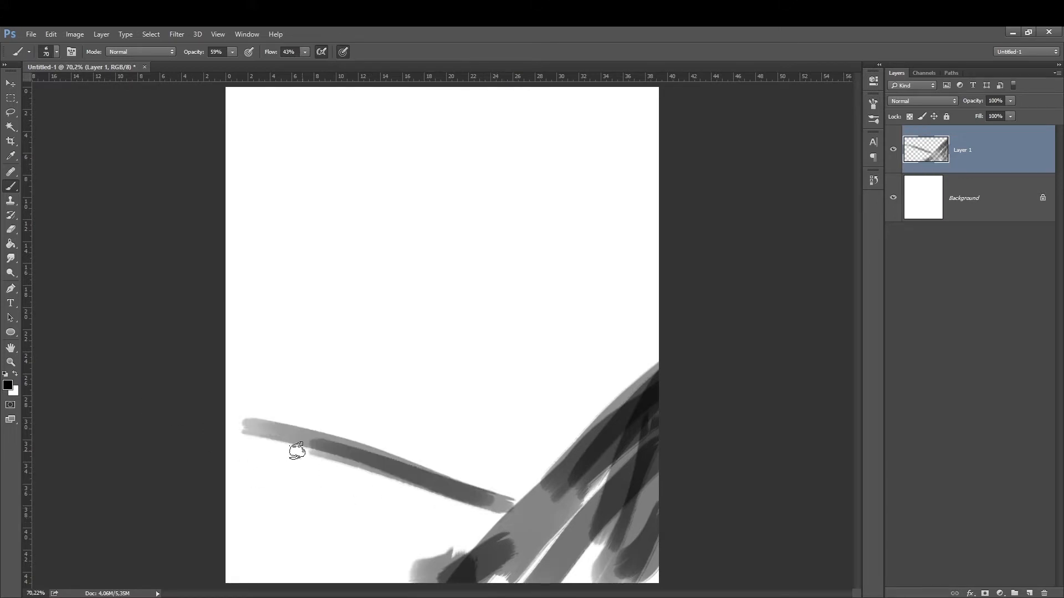
# Lower the brush opacity to 23% and shade a rounded hill in the lower-left of the canvas with a much larger brush
pyautogui.click(232, 53)
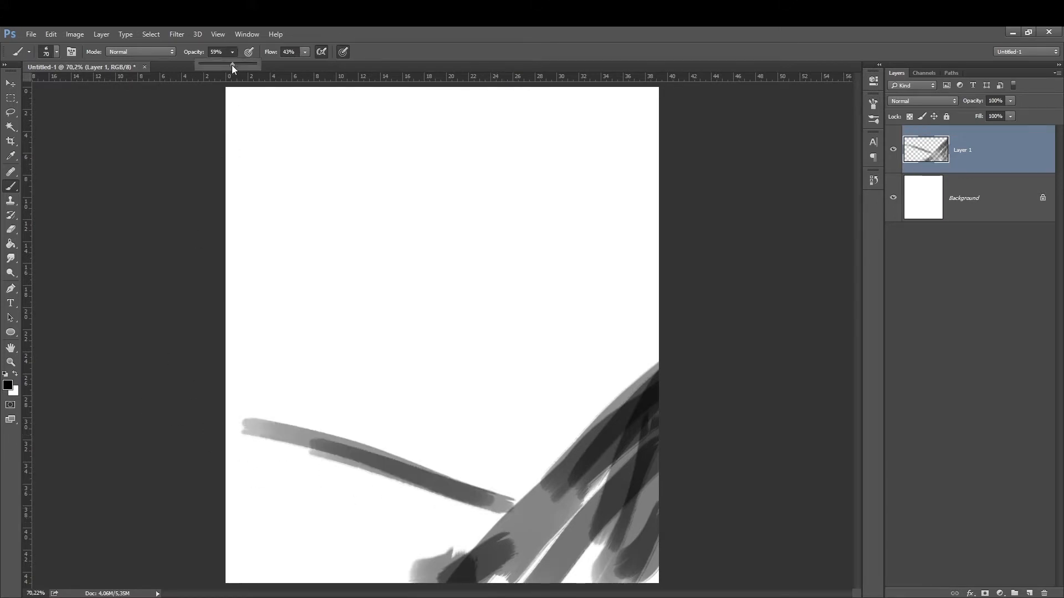
pyautogui.moveTo(212, 66); pyautogui.dragTo(213, 67)
pyautogui.press(']')
pyautogui.press(']')
pyautogui.press(']')
pyautogui.press(']')
pyautogui.press(']')
pyautogui.press(']')
pyautogui.press(']')
pyautogui.moveTo(222, 532)
pyautogui.mouseDown()
pyautogui.moveTo(398, 564)
pyautogui.moveTo(254, 487)
pyautogui.moveTo(240, 550)
pyautogui.moveTo(421, 560)
pyautogui.moveTo(225, 464)
pyautogui.moveTo(228, 487)
pyautogui.mouseUp()
# Swap the foreground colour to white and lighten the distant ridge and parts of the foreground slope with soft strokes
pyautogui.click(15, 374)
pyautogui.press('[')
pyautogui.press('[')
pyautogui.moveTo(499, 499)
pyautogui.mouseDown()
pyautogui.moveTo(427, 463)
pyautogui.moveTo(241, 412)
pyautogui.moveTo(314, 451)
pyautogui.moveTo(499, 504)
pyautogui.moveTo(332, 451)
pyautogui.mouseUp()
pyautogui.press('[')
pyautogui.moveTo(655, 386); pyautogui.dragTo(481, 568)
pyautogui.press('[')
pyautogui.press('[')
pyautogui.moveTo(574, 481); pyautogui.dragTo(481, 570)
pyautogui.press('[')
pyautogui.moveTo(657, 473); pyautogui.dragTo(539, 574)
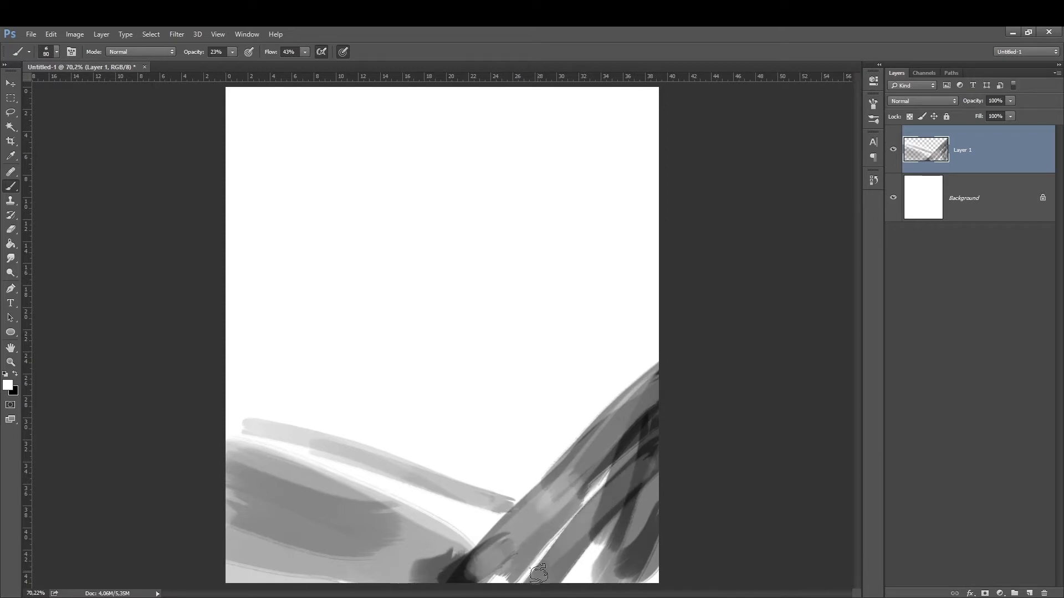
# Switch back to black and paint a bare tree with a curved trunk and spreading branches on the foreground slope, using a 40 px brush
pyautogui.press('x')
pyautogui.press('[')
pyautogui.press('[')
pyautogui.press('[')
pyautogui.moveTo(612, 440); pyautogui.dragTo(600, 360)
pyautogui.moveTo(622, 399); pyautogui.dragTo(597, 348)
pyautogui.moveTo(619, 411)
pyautogui.mouseDown()
pyautogui.moveTo(593, 336)
pyautogui.moveTo(608, 422)
pyautogui.moveTo(581, 312)
pyautogui.mouseUp()
pyautogui.moveTo(601, 352); pyautogui.dragTo(576, 279)
pyautogui.moveTo(585, 324)
pyautogui.mouseDown()
pyautogui.moveTo(581, 285)
pyautogui.moveTo(549, 280)
pyautogui.mouseUp()
pyautogui.moveTo(568, 281)
pyautogui.mouseDown()
pyautogui.moveTo(523, 262)
pyautogui.moveTo(492, 248)
pyautogui.mouseUp()
pyautogui.moveTo(522, 263); pyautogui.dragTo(483, 237)
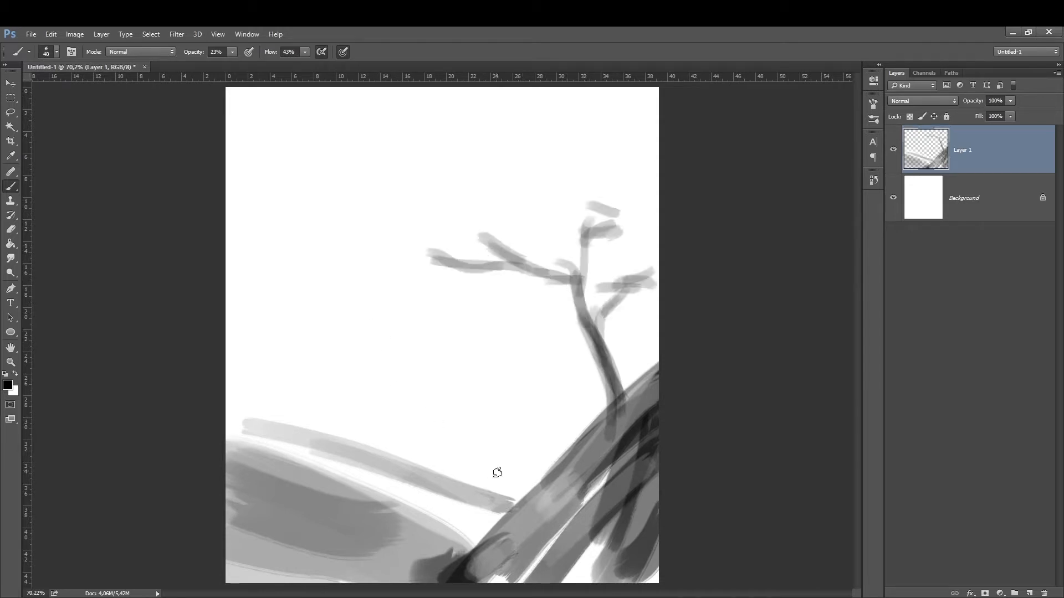
# Sketch jagged mountain outlines in the distance beside the foreground slope and reinforce the far end of the ridge line
pyautogui.moveTo(560, 444)
pyautogui.mouseDown()
pyautogui.moveTo(507, 416)
pyautogui.moveTo(522, 432)
pyautogui.moveTo(534, 422)
pyautogui.moveTo(526, 438)
pyautogui.moveTo(555, 406)
pyautogui.mouseUp()
pyautogui.press(']')
pyautogui.moveTo(546, 414)
pyautogui.mouseDown()
pyautogui.moveTo(567, 384)
pyautogui.moveTo(593, 406)
pyautogui.mouseUp()
pyautogui.moveTo(546, 442)
pyautogui.mouseDown()
pyautogui.moveTo(504, 440)
pyautogui.moveTo(438, 461)
pyautogui.moveTo(458, 459)
pyautogui.moveTo(421, 445)
pyautogui.moveTo(396, 457)
pyautogui.mouseUp()
pyautogui.moveTo(528, 477)
pyautogui.mouseDown()
pyautogui.moveTo(435, 437)
pyautogui.moveTo(446, 434)
pyautogui.moveTo(411, 441)
pyautogui.mouseUp()
pyautogui.press('[')
pyautogui.moveTo(316, 442); pyautogui.dragTo(242, 420)
pyautogui.press(']')
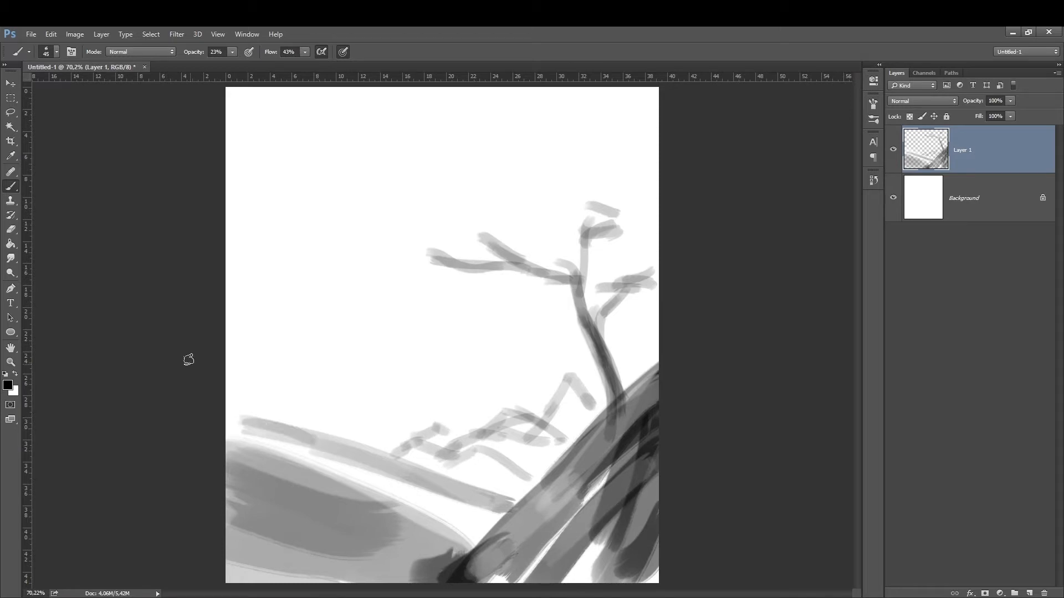
# Sketch a large and a small floating island in the sky, plus small dark marks around them
pyautogui.press('[')
pyautogui.moveTo(368, 258)
pyautogui.mouseDown()
pyautogui.moveTo(323, 259)
pyautogui.moveTo(365, 261)
pyautogui.moveTo(342, 278)
pyautogui.moveTo(343, 307)
pyautogui.moveTo(322, 323)
pyautogui.moveTo(300, 287)
pyautogui.moveTo(323, 255)
pyautogui.moveTo(337, 271)
pyautogui.moveTo(321, 271)
pyautogui.moveTo(310, 292)
pyautogui.moveTo(299, 283)
pyautogui.moveTo(316, 254)
pyautogui.moveTo(300, 252)
pyautogui.moveTo(305, 290)
pyautogui.mouseUp()
pyautogui.press(']')
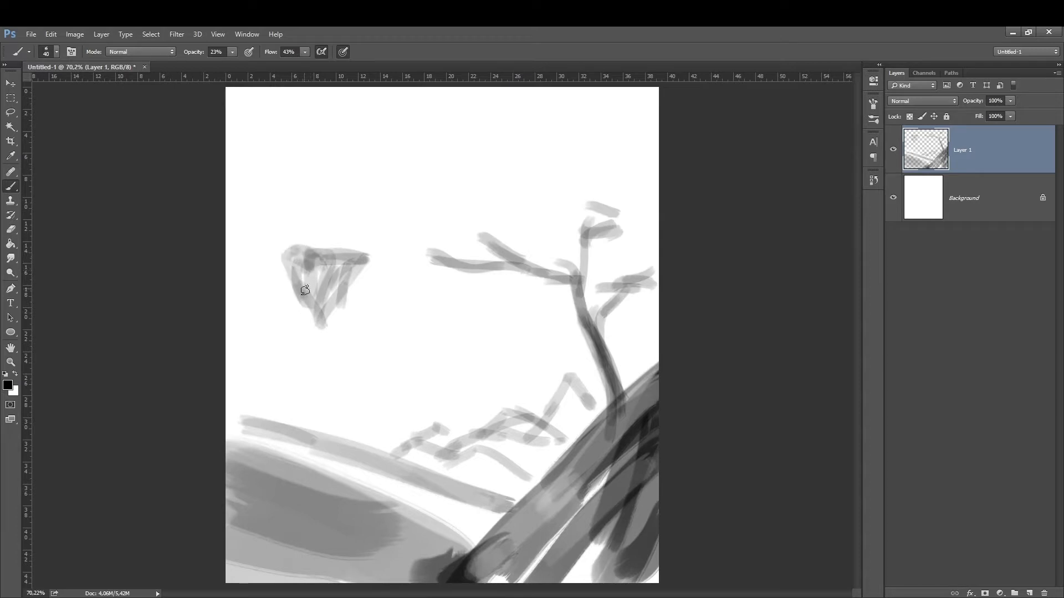
pyautogui.moveTo(426, 361)
pyautogui.mouseDown()
pyautogui.moveTo(439, 339)
pyautogui.moveTo(433, 362)
pyautogui.mouseUp()
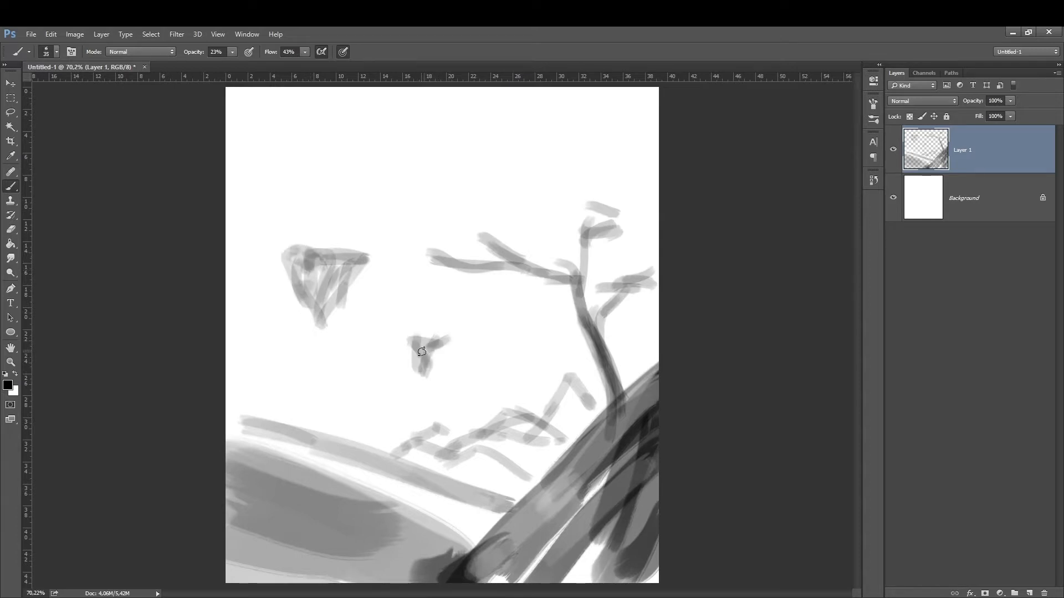
pyautogui.moveTo(313, 257)
pyautogui.mouseDown()
pyautogui.moveTo(288, 264)
pyautogui.moveTo(300, 227)
pyautogui.moveTo(316, 226)
pyautogui.moveTo(323, 328)
pyautogui.mouseUp()
pyautogui.press(']')
pyautogui.moveTo(416, 314)
pyautogui.mouseDown()
pyautogui.moveTo(409, 354)
pyautogui.moveTo(420, 316)
pyautogui.mouseUp()
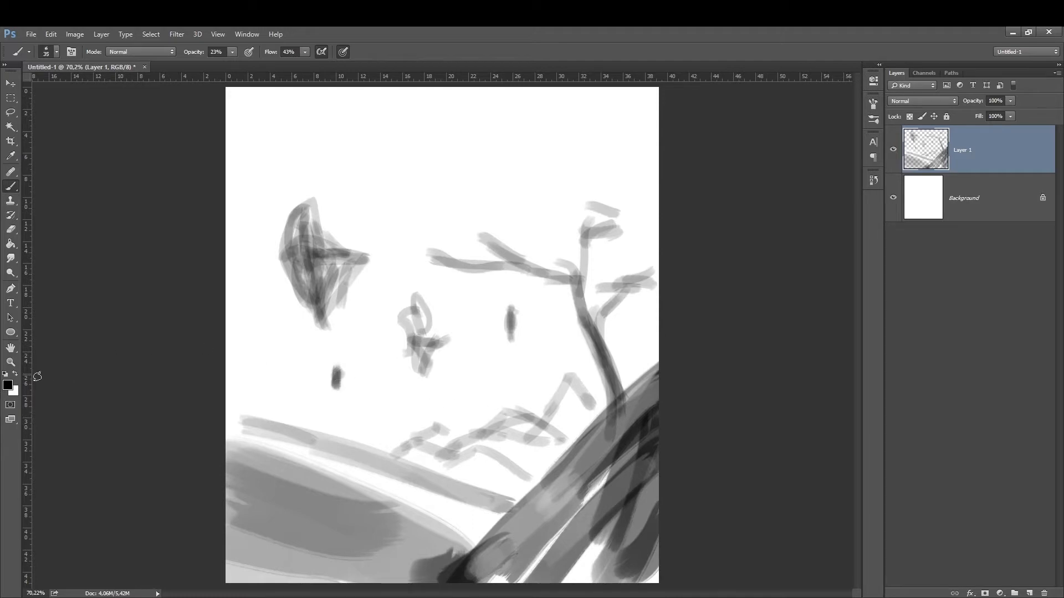
# Set the foreground colour to dark grey and brush diagonal cloud streaks across the sky around the large floating island
pyautogui.click(9, 388)
pyautogui.moveTo(641, 289); pyautogui.dragTo(524, 305)
pyautogui.press('Return')
pyautogui.press(']')
pyautogui.moveTo(280, 276); pyautogui.dragTo(230, 304)
pyautogui.moveTo(339, 223); pyautogui.dragTo(448, 168)
pyautogui.moveTo(536, 130); pyautogui.dragTo(371, 268)
pyautogui.press(']')
pyautogui.press(']')
pyautogui.moveTo(466, 167); pyautogui.dragTo(356, 239)
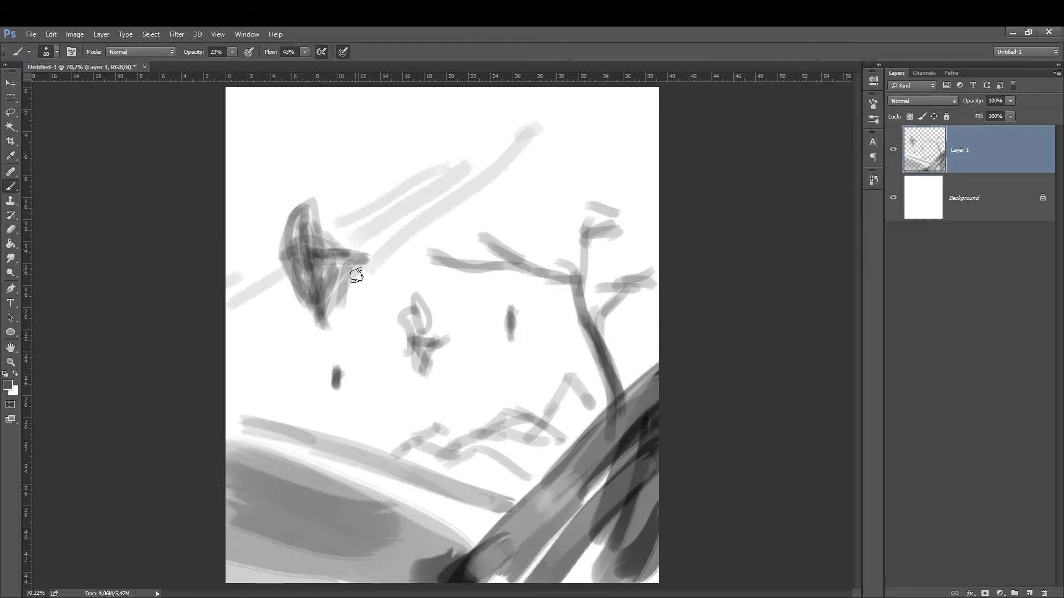
# Add more light grey cloud streaks across the lower sky and the upper-left corner of the canvas
pyautogui.moveTo(342, 300); pyautogui.dragTo(282, 330)
pyautogui.moveTo(235, 346); pyautogui.dragTo(228, 357)
pyautogui.moveTo(250, 399)
pyautogui.mouseDown()
pyautogui.moveTo(338, 352)
pyautogui.moveTo(385, 343)
pyautogui.mouseUp()
pyautogui.moveTo(434, 307); pyautogui.dragTo(495, 284)
pyautogui.moveTo(231, 185); pyautogui.dragTo(457, 115)
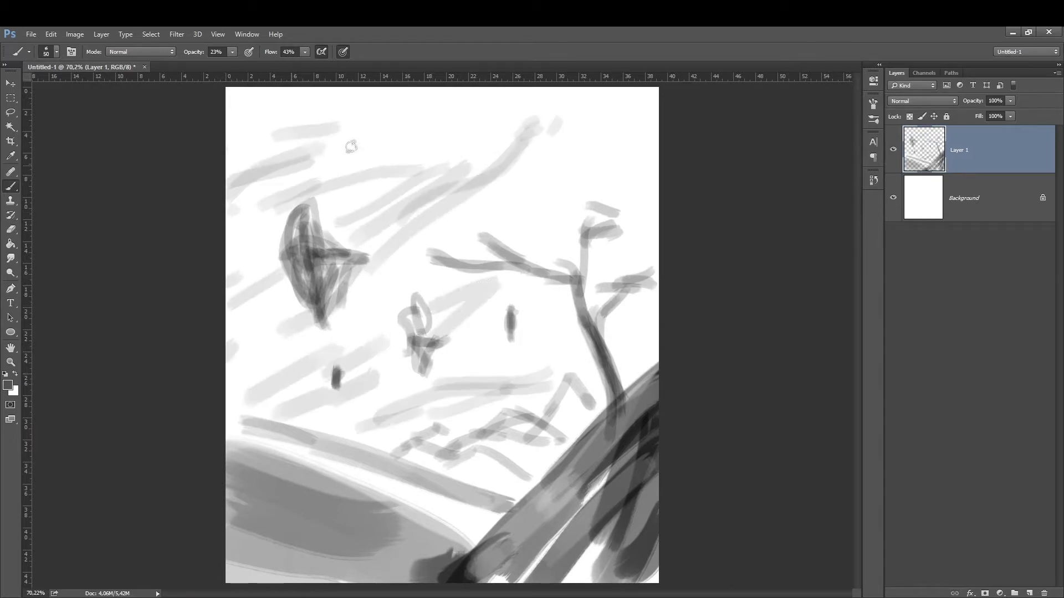
pyautogui.moveTo(458, 115); pyautogui.dragTo(355, 134)
pyautogui.moveTo(229, 141); pyautogui.dragTo(296, 128)
pyautogui.moveTo(274, 147); pyautogui.dragTo(238, 160)
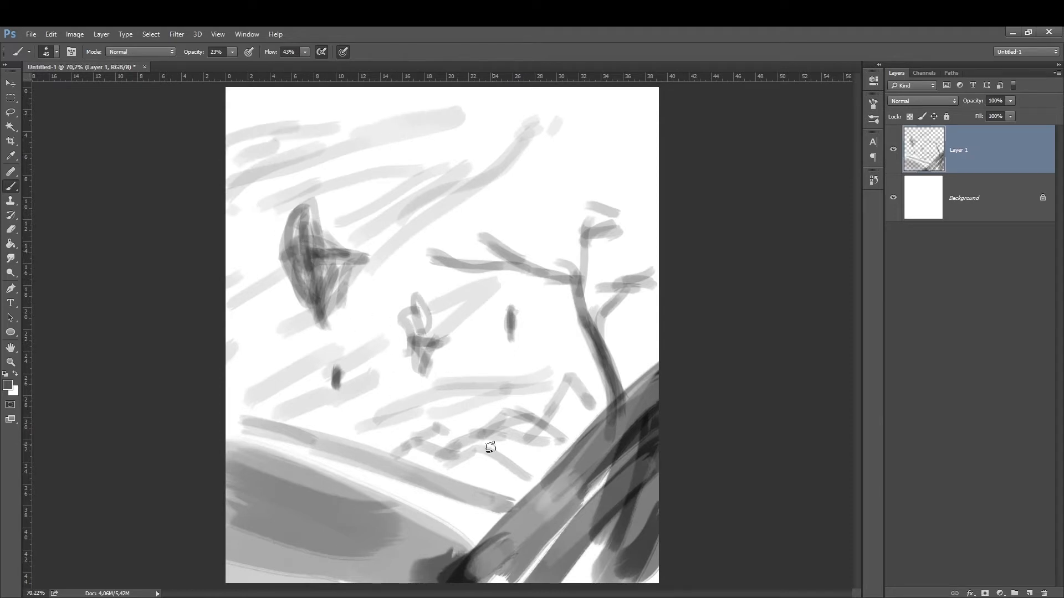
pyautogui.moveTo(268, 432); pyautogui.dragTo(234, 422)
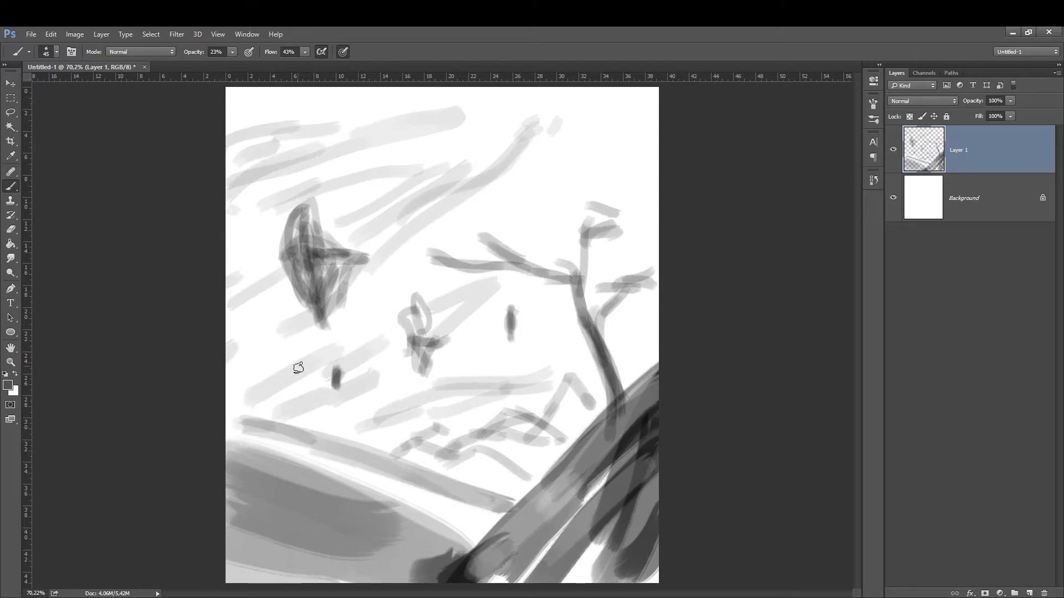
# Create a new layer above the sketch and set its blend mode to Color
pyautogui.hotkey('ctrl', 'shift', 'n')
pyautogui.press('Return')
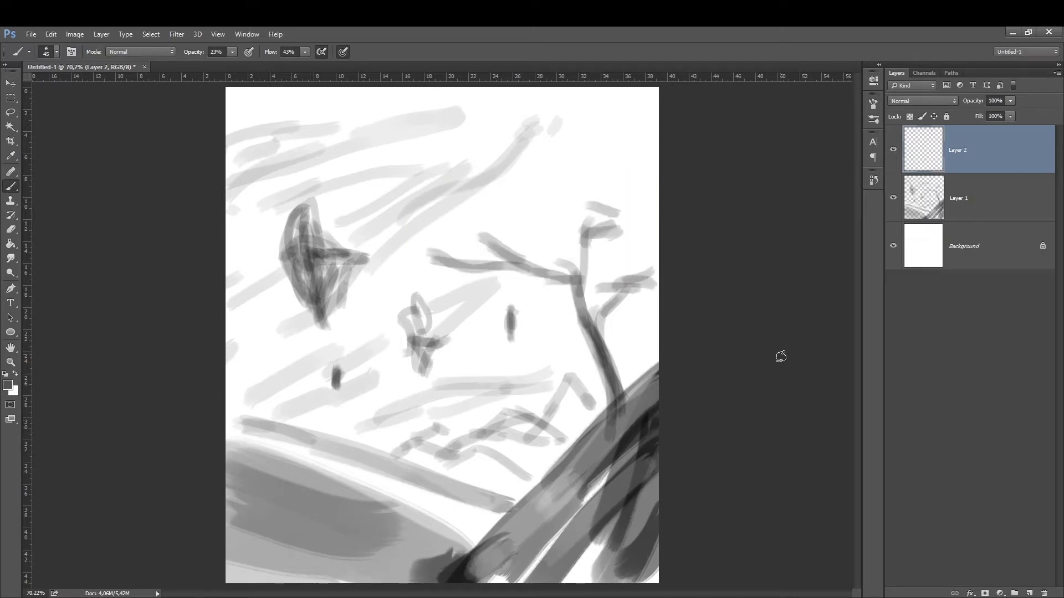
pyautogui.click(908, 101)
pyautogui.click(931, 308)
# Darken the Background layer to light grey with Levels, lowering the white output level to about 224
pyautogui.click(926, 254)
pyautogui.hotkey('ctrl', 'l')
pyautogui.moveTo(935, 497)
pyautogui.mouseDown()
pyautogui.moveTo(909, 496)
pyautogui.moveTo(919, 497)
pyautogui.mouseUp()
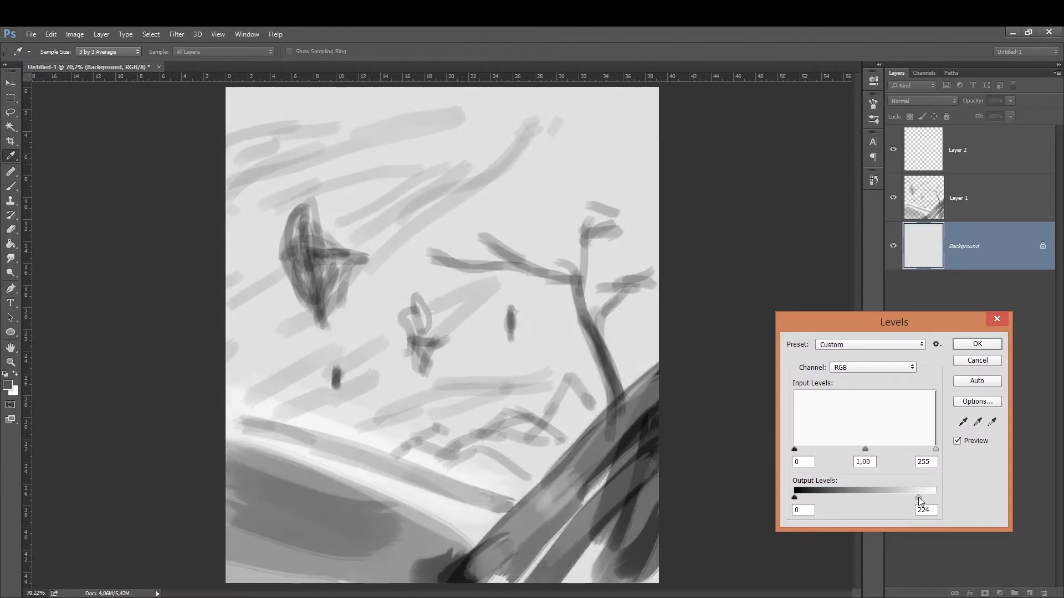
pyautogui.press('Return')
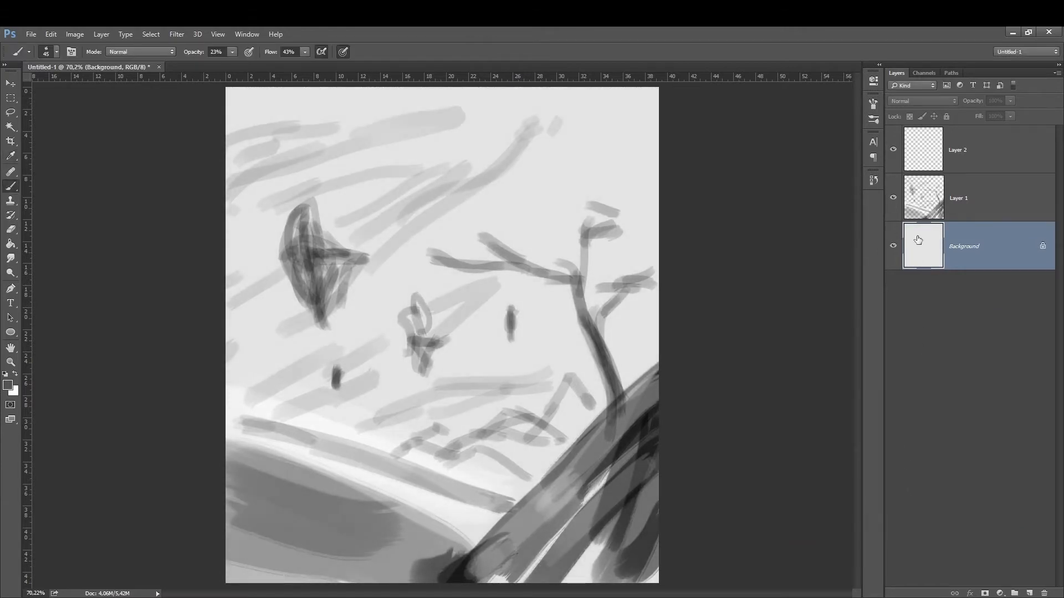
# Select Layer 2 and set the background colour to light blue, #98d2ff
pyautogui.click(953, 165)
pyautogui.click(15, 389)
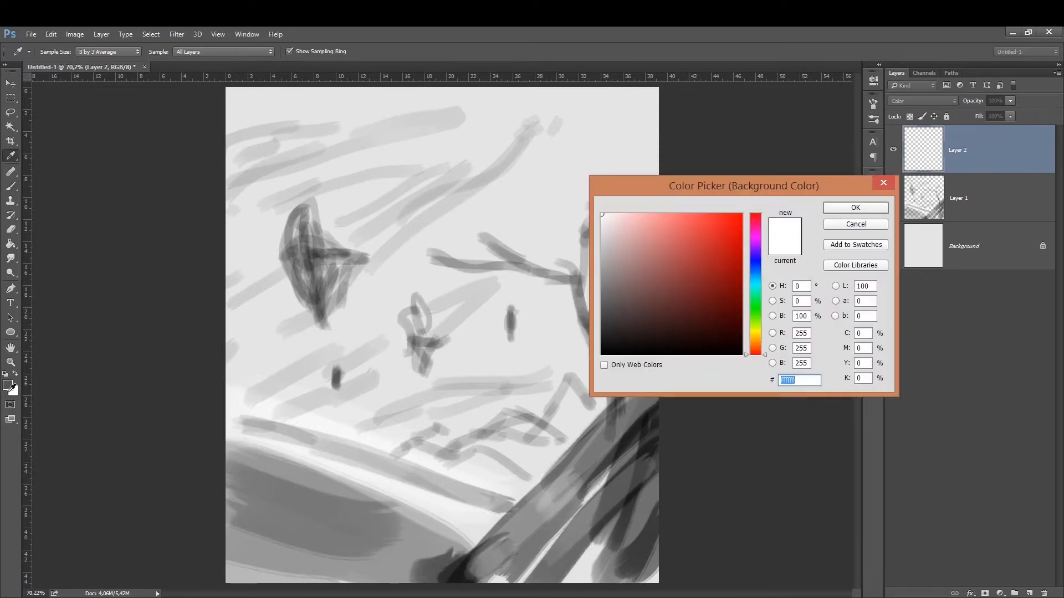
pyautogui.moveTo(751, 353); pyautogui.dragTo(756, 274)
pyautogui.moveTo(663, 217); pyautogui.dragTo(660, 205)
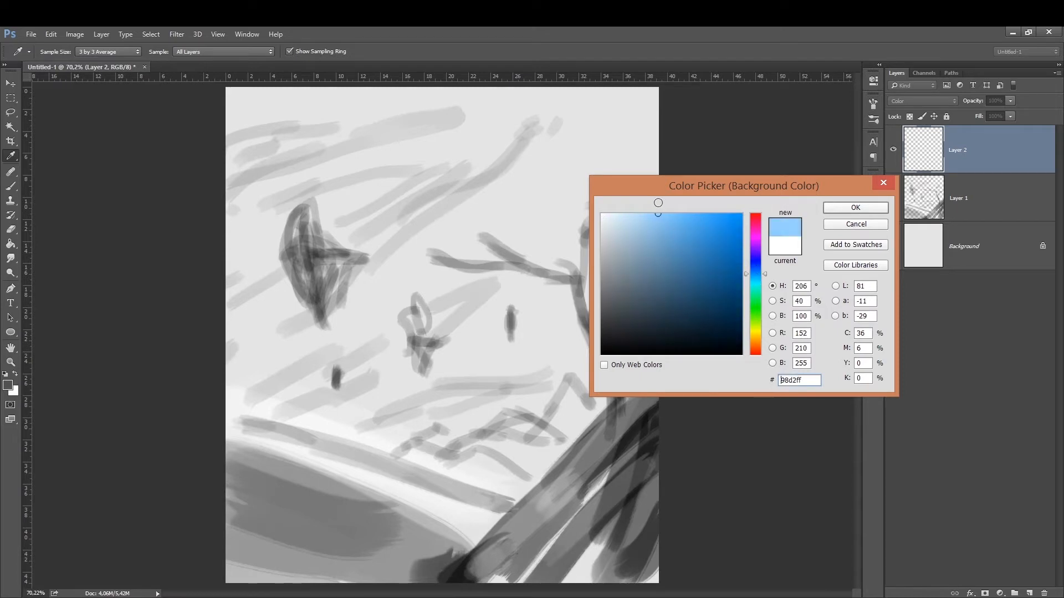
pyautogui.click(842, 208)
# Enlarge the brush and tint the sky light blue on the Color layer
pyautogui.press(']')
pyautogui.press(']')
pyautogui.press(']')
pyautogui.press(']')
pyautogui.press(']')
pyautogui.press(']')
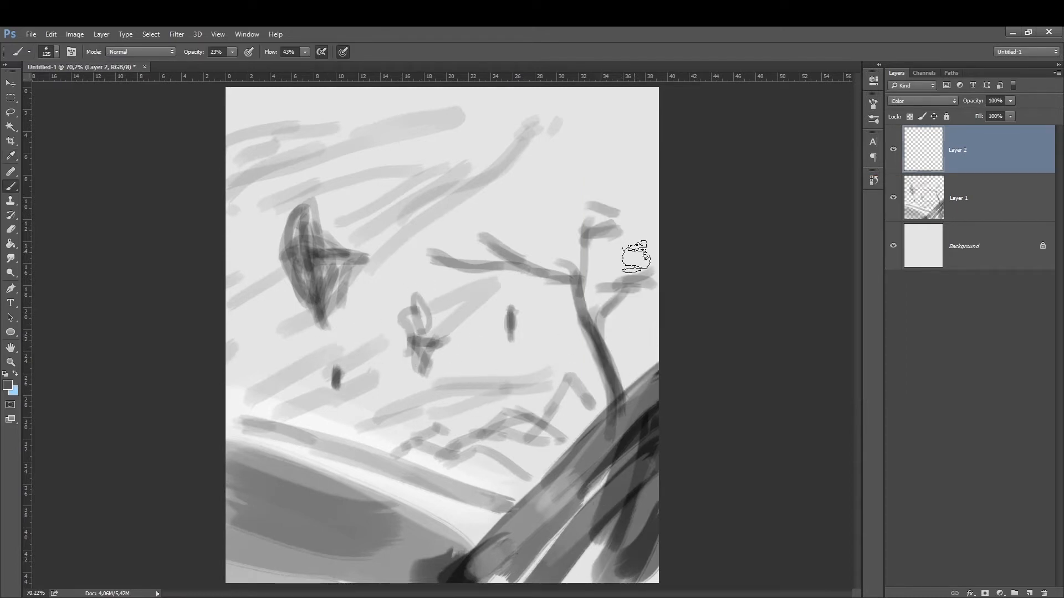
pyautogui.moveTo(637, 341); pyautogui.dragTo(629, 297)
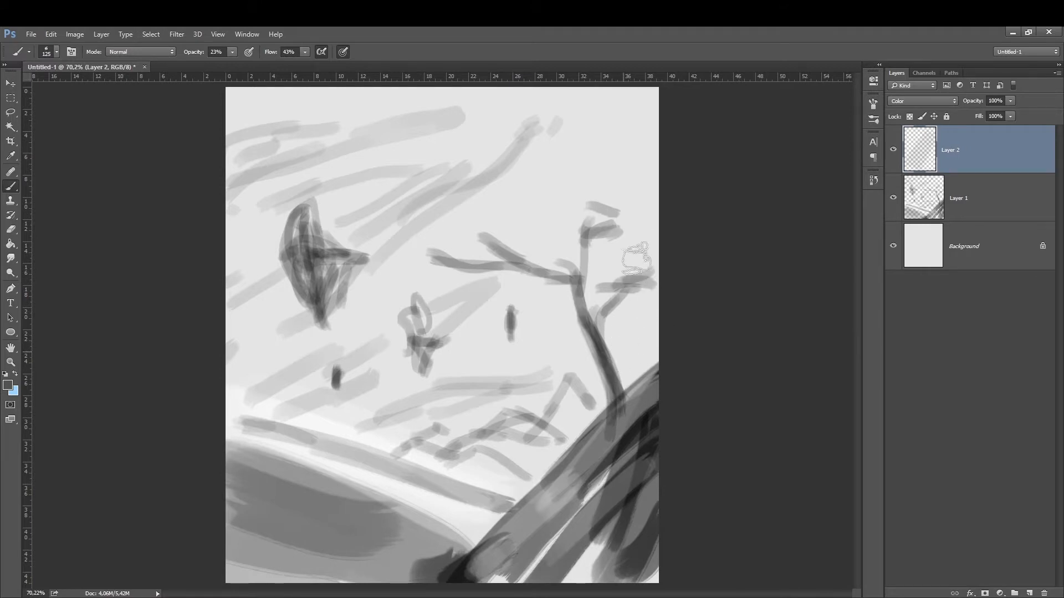
pyautogui.press(']')
pyautogui.moveTo(657, 326); pyautogui.dragTo(609, 296)
pyautogui.press(']')
pyautogui.moveTo(532, 130)
pyautogui.mouseDown()
pyautogui.moveTo(592, 371)
pyautogui.moveTo(646, 122)
pyautogui.mouseUp()
pyautogui.press(']')
pyautogui.press(']')
pyautogui.press(']')
pyautogui.moveTo(625, 350)
pyautogui.mouseDown()
pyautogui.moveTo(583, 301)
pyautogui.moveTo(436, 389)
pyautogui.moveTo(465, 210)
pyautogui.moveTo(345, 357)
pyautogui.moveTo(249, 285)
pyautogui.mouseUp()
# Raise the brush opacity to 81% and intensify the light blue over the whole sky with a 500 px brush
pyautogui.press(']')
pyautogui.click(232, 51)
pyautogui.moveTo(232, 66); pyautogui.dragTo(267, 64)
pyautogui.press(']')
pyautogui.moveTo(593, 354)
pyautogui.mouseDown()
pyautogui.moveTo(592, 119)
pyautogui.moveTo(534, 332)
pyautogui.moveTo(402, 376)
pyautogui.moveTo(352, 182)
pyautogui.moveTo(415, 136)
pyautogui.moveTo(382, 291)
pyautogui.moveTo(253, 264)
pyautogui.mouseUp()
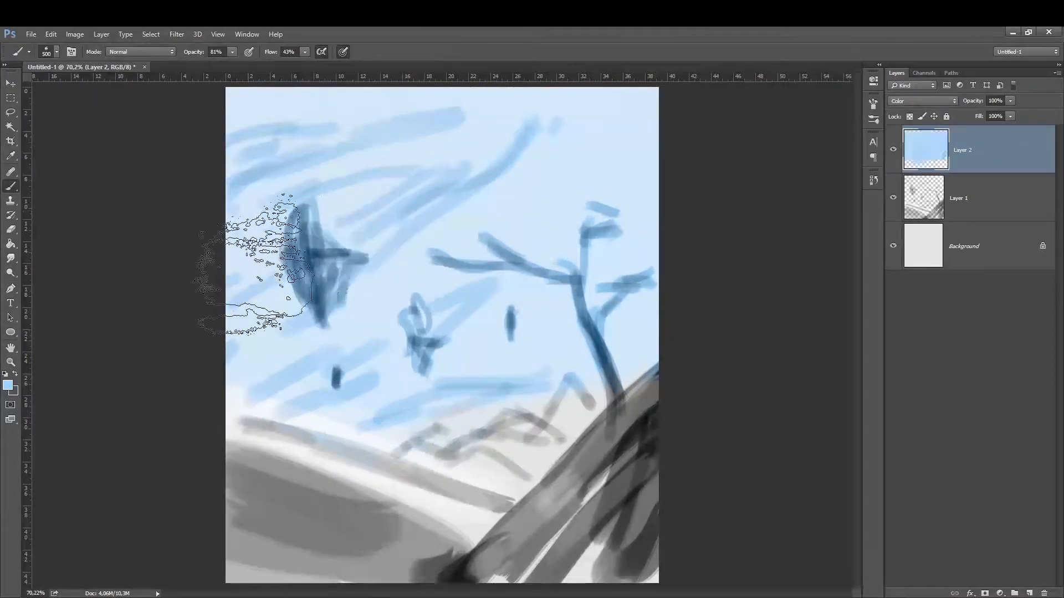
# Set the foreground colour to near-white and brush the blue out of the cloud band behind the large floating island at 150 px
pyautogui.click(5, 387)
pyautogui.moveTo(662, 292); pyautogui.dragTo(598, 212)
pyautogui.press('Return')
pyautogui.press('[')
pyautogui.press('[')
pyautogui.press('[')
pyautogui.press('[')
pyautogui.press('[')
pyautogui.press('[')
pyautogui.moveTo(407, 173)
pyautogui.mouseDown()
pyautogui.moveTo(283, 246)
pyautogui.moveTo(222, 238)
pyautogui.mouseUp()
# Create a new Normal layer and brush white clouds across the upper sky at 39% opacity with a 100 px brush
pyautogui.hotkey('ctrl', 'shift', 'n')
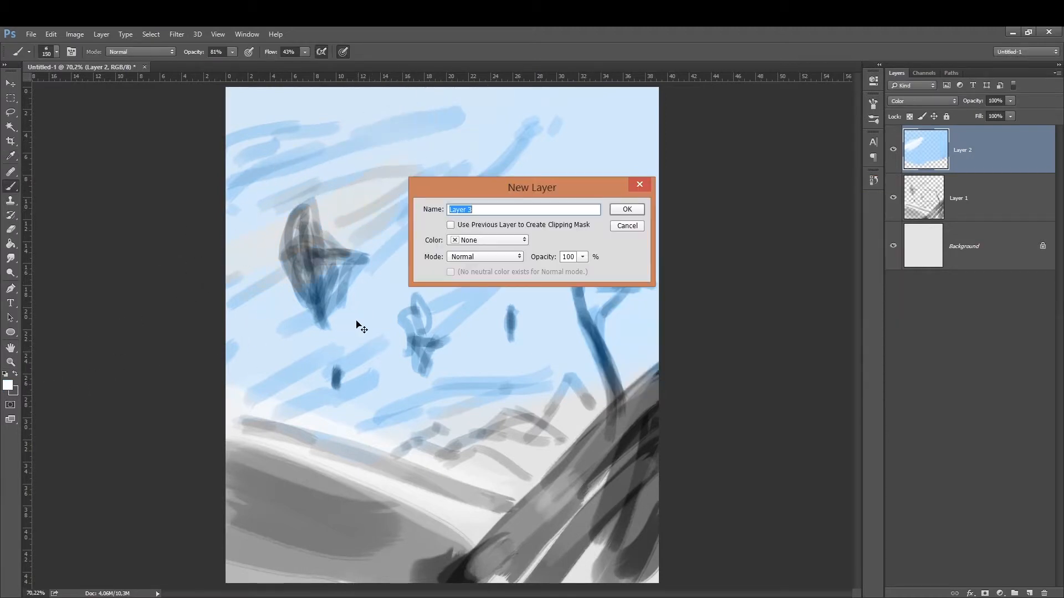
pyautogui.press('Return')
pyautogui.moveTo(233, 53); pyautogui.dragTo(208, 67)
pyautogui.press('[')
pyautogui.press('[')
pyautogui.moveTo(349, 143)
pyautogui.mouseDown()
pyautogui.moveTo(219, 157)
pyautogui.moveTo(466, 114)
pyautogui.mouseUp()
pyautogui.moveTo(444, 170)
pyautogui.mouseDown()
pyautogui.moveTo(432, 195)
pyautogui.moveTo(257, 273)
pyautogui.mouseUp()
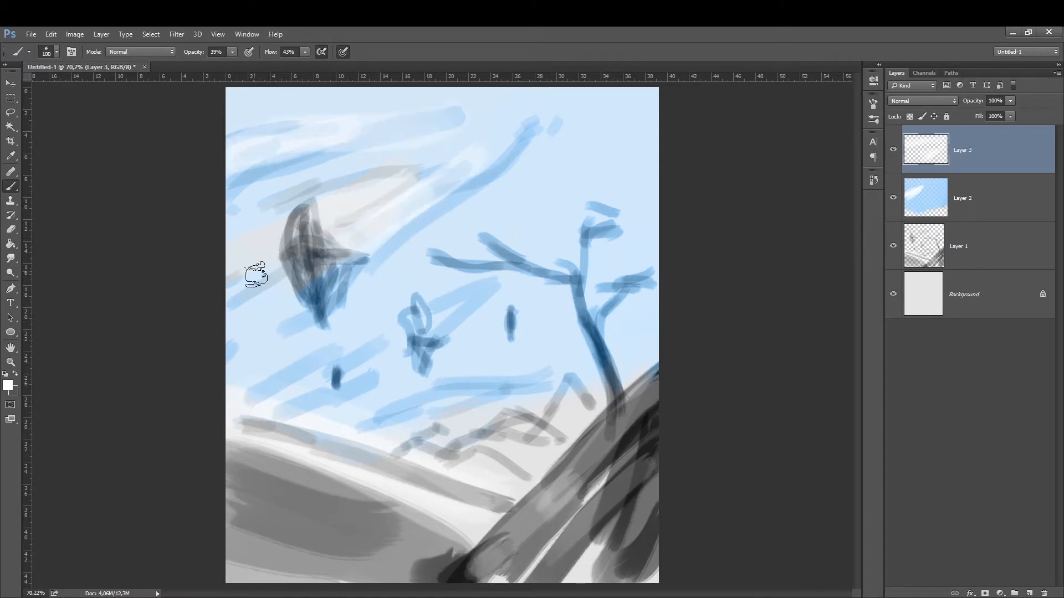
# Paint white clouds and haze in the lower sky around the small floating island and above the distant ridge
pyautogui.press('[')
pyautogui.moveTo(450, 316); pyautogui.dragTo(488, 288)
pyautogui.moveTo(385, 342)
pyautogui.mouseDown()
pyautogui.moveTo(254, 410)
pyautogui.moveTo(376, 346)
pyautogui.mouseUp()
pyautogui.press(']')
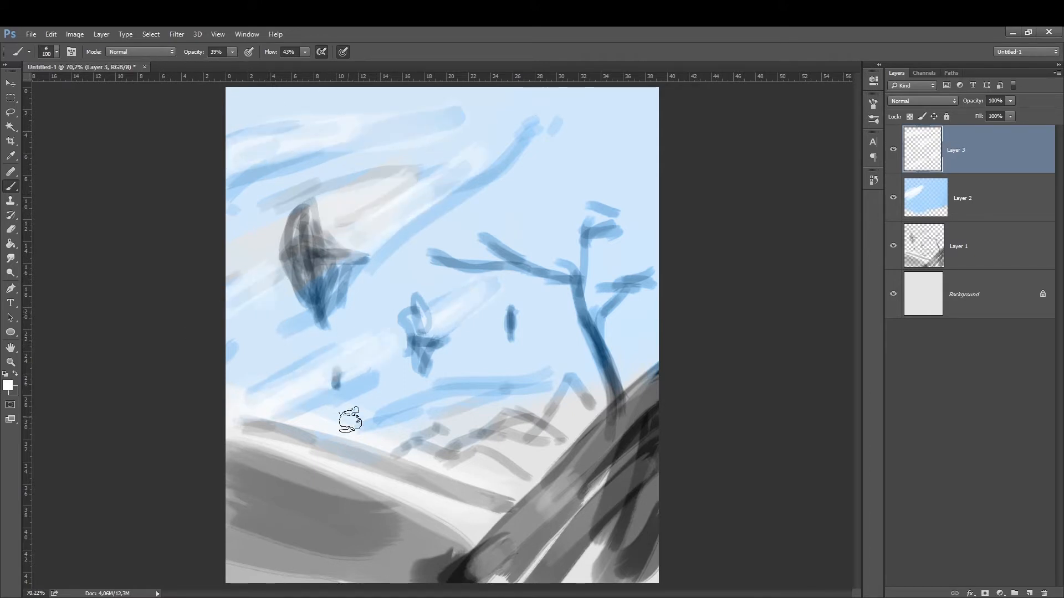
pyautogui.moveTo(387, 418)
pyautogui.mouseDown()
pyautogui.moveTo(532, 385)
pyautogui.moveTo(374, 443)
pyautogui.mouseUp()
pyautogui.press(']')
pyautogui.moveTo(452, 396); pyautogui.dragTo(352, 434)
pyautogui.press('[')
pyautogui.moveTo(332, 380); pyautogui.dragTo(238, 392)
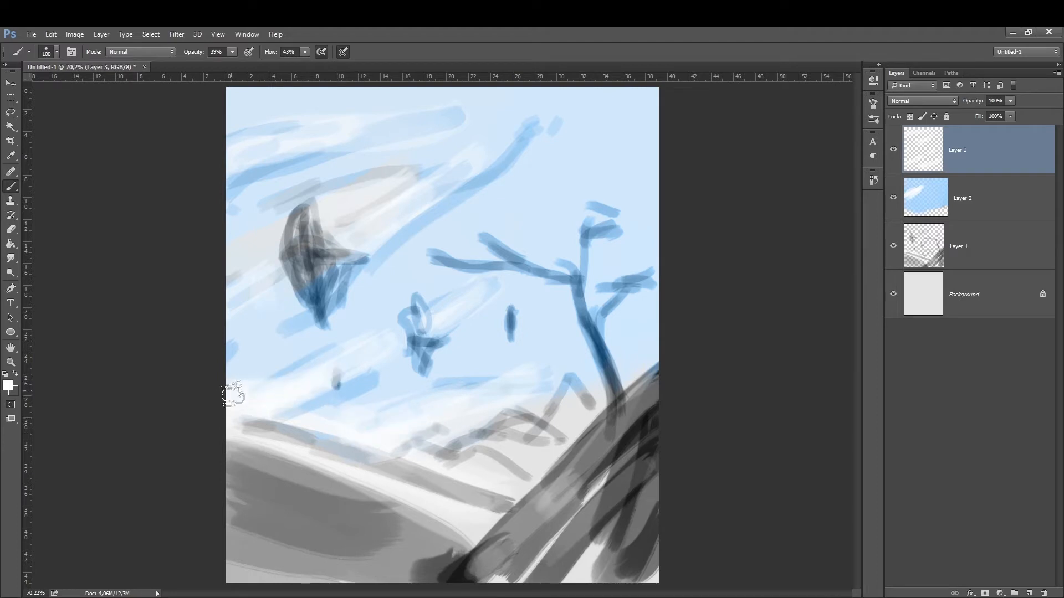
# Set the foreground colour to a light mint green
pyautogui.click(8, 385)
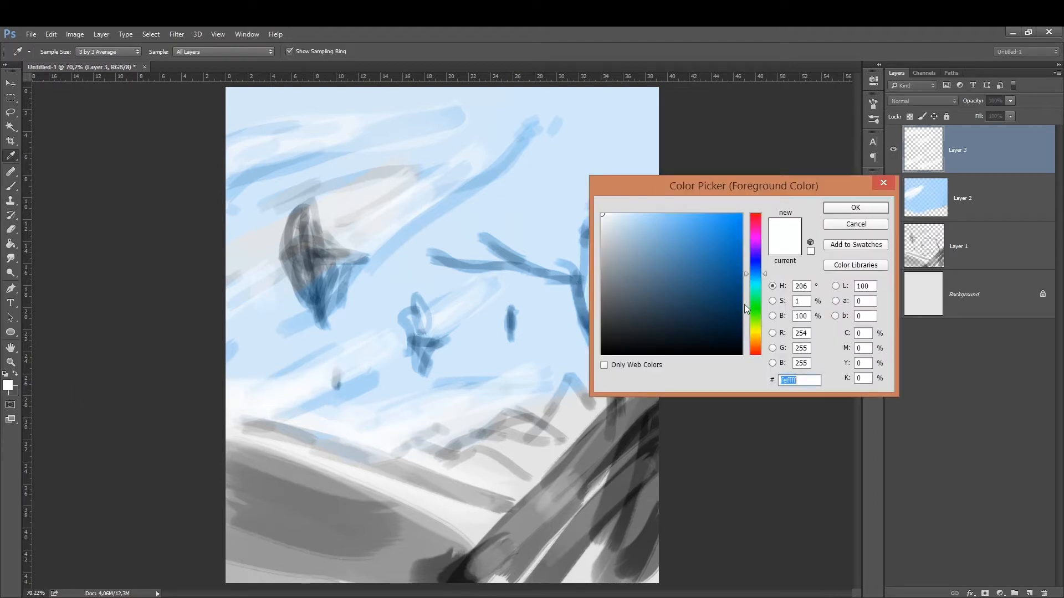
pyautogui.moveTo(755, 279); pyautogui.dragTo(755, 286)
pyautogui.moveTo(668, 216); pyautogui.dragTo(663, 221)
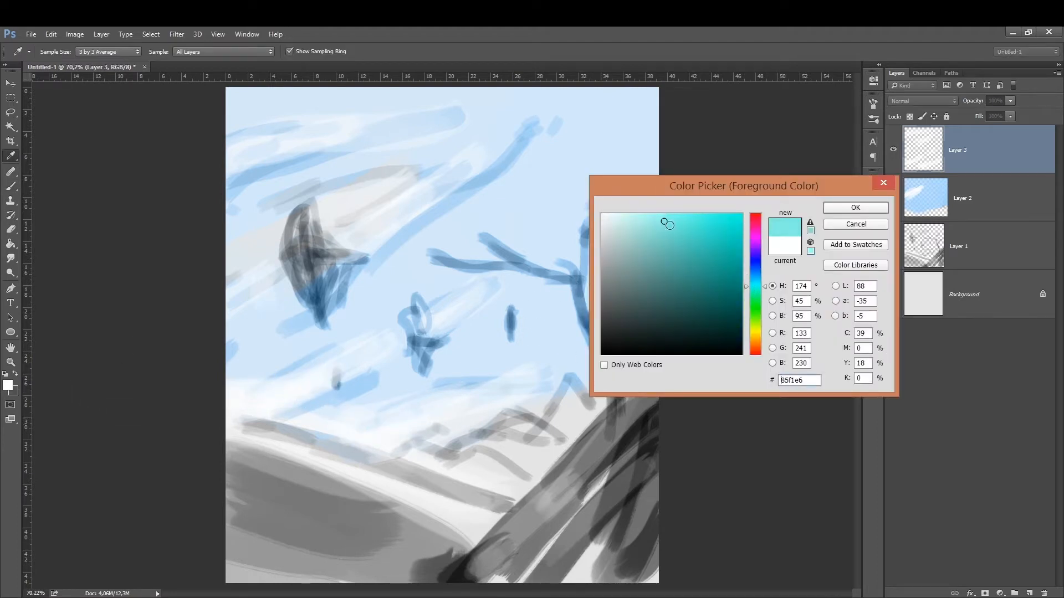
pyautogui.moveTo(757, 286); pyautogui.dragTo(757, 290)
pyautogui.press('Return')
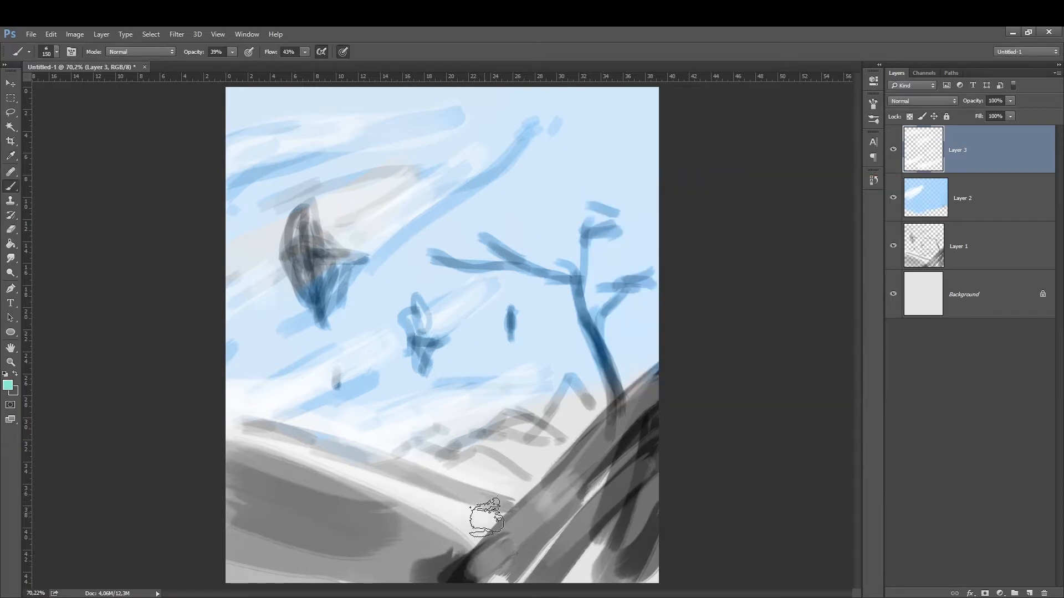
# Undo the mint stroke on Layer 3 and tint the left hill and distant ridge green on Layer 2 instead
pyautogui.moveTo(488, 510); pyautogui.dragTo(273, 439)
pyautogui.hotkey('ctrl', 'z')
pyautogui.hotkey('alt', '[')
pyautogui.press(']')
pyautogui.press(']')
pyautogui.moveTo(464, 512); pyautogui.dragTo(241, 447)
pyautogui.moveTo(242, 447)
pyautogui.mouseDown()
pyautogui.moveTo(349, 471)
pyautogui.moveTo(411, 564)
pyautogui.moveTo(444, 532)
pyautogui.moveTo(390, 548)
pyautogui.moveTo(254, 548)
pyautogui.moveTo(252, 521)
pyautogui.moveTo(338, 573)
pyautogui.mouseUp()
pyautogui.press('[')
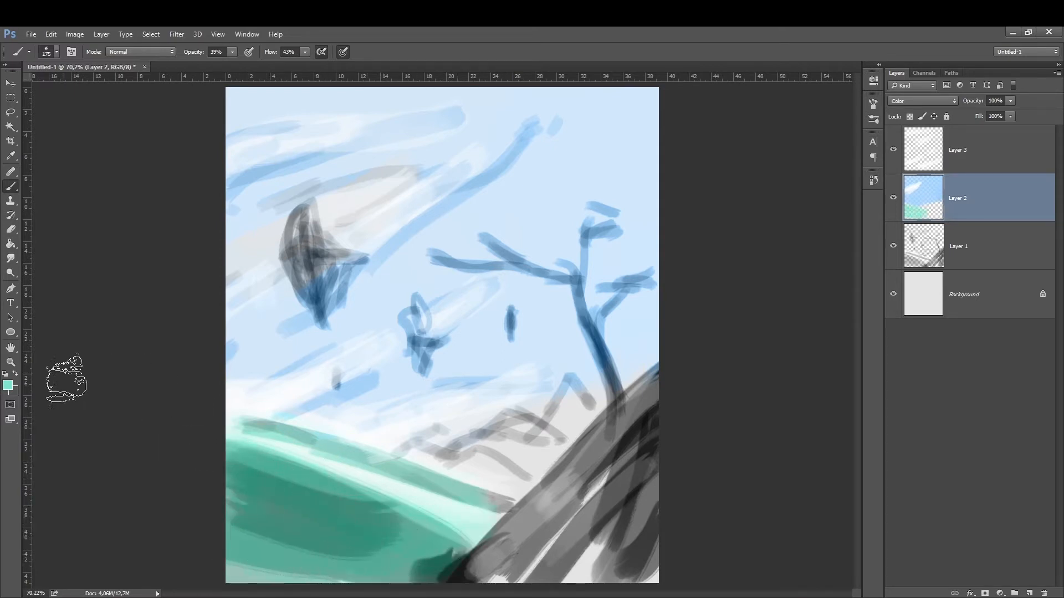
# Set the foreground colour to a medium blue (#4fb8ce) and brush in the distant mountains on Layer 3
pyautogui.click(10, 386)
pyautogui.moveTo(753, 291); pyautogui.dragTo(753, 280)
pyautogui.moveTo(688, 242)
pyautogui.mouseDown()
pyautogui.moveTo(717, 250)
pyautogui.moveTo(689, 240)
pyautogui.mouseUp()
pyautogui.press('Return')
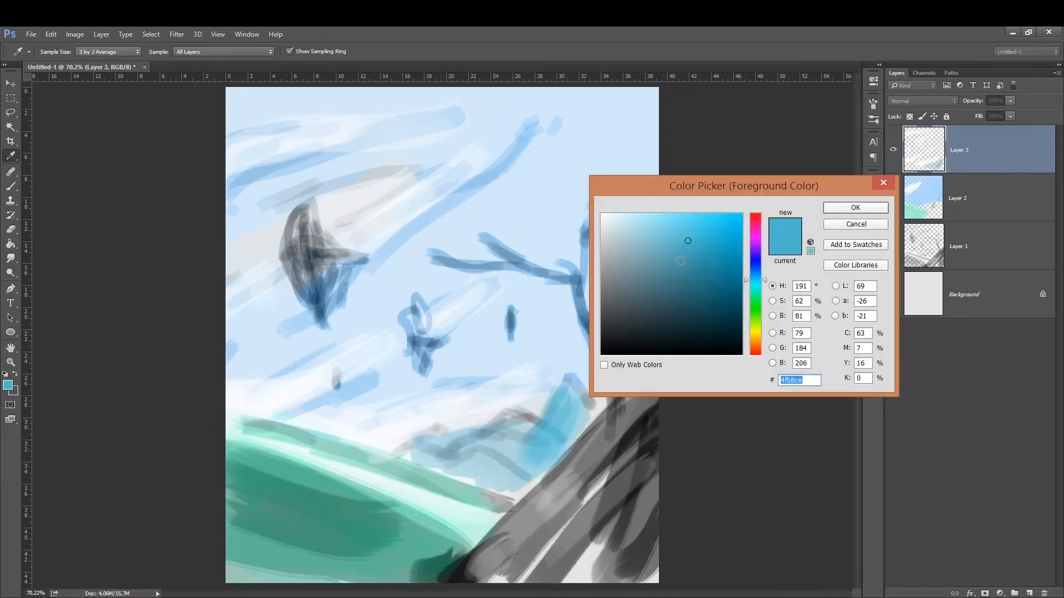
# Set the foreground colour to dark teal (#205f60) and shade the distant mountains and the right foreground hill, reducing the brush to 50 px
pyautogui.moveTo(681, 261)
pyautogui.mouseDown()
pyautogui.moveTo(713, 299)
pyautogui.moveTo(748, 284)
pyautogui.moveTo(694, 302)
pyautogui.mouseUp()
pyautogui.press('Return')
pyautogui.moveTo(538, 444)
pyautogui.mouseDown()
pyautogui.moveTo(551, 444)
pyautogui.moveTo(534, 465)
pyautogui.moveTo(529, 437)
pyautogui.moveTo(526, 460)
pyautogui.moveTo(427, 467)
pyautogui.moveTo(490, 482)
pyautogui.moveTo(532, 478)
pyautogui.moveTo(539, 466)
pyautogui.mouseUp()
pyautogui.press('[')
pyautogui.press('[')
pyautogui.press('[')
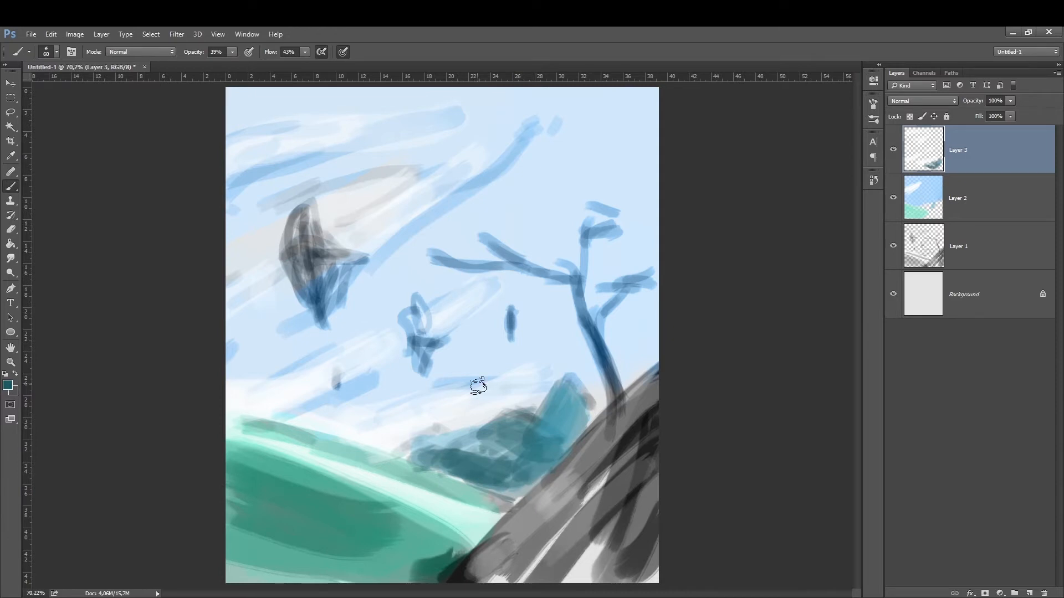
pyautogui.press('[')
pyautogui.press('[')
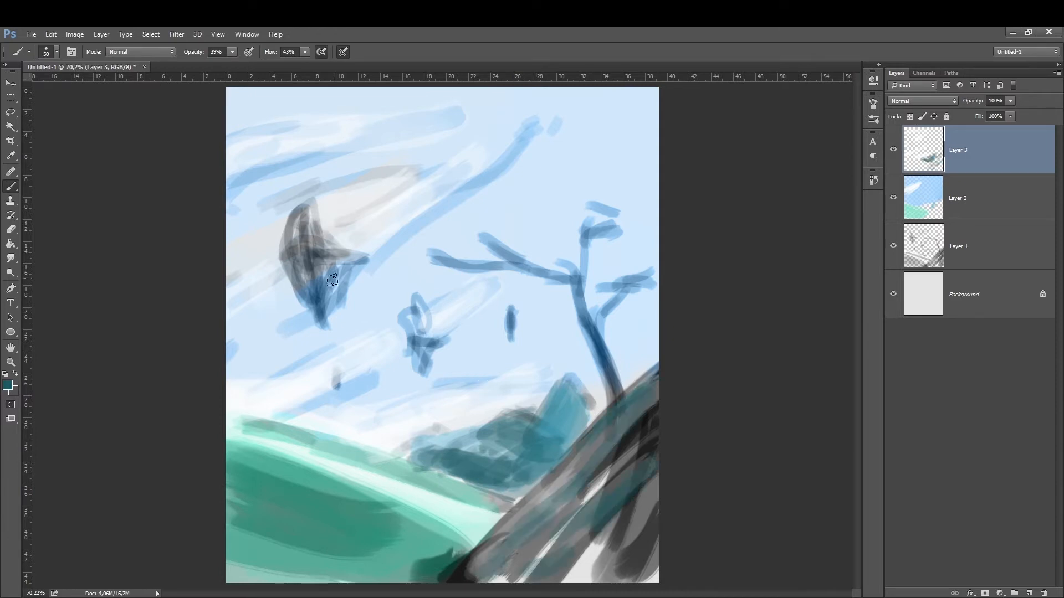
# Paint the floating islands dark teal with a brush of about 40 px
pyautogui.moveTo(308, 270)
pyautogui.mouseDown()
pyautogui.moveTo(299, 228)
pyautogui.moveTo(297, 283)
pyautogui.moveTo(316, 260)
pyautogui.moveTo(322, 305)
pyautogui.mouseUp()
pyautogui.press('[')
pyautogui.moveTo(418, 331); pyautogui.dragTo(426, 357)
pyautogui.press(']')
pyautogui.moveTo(442, 322)
pyautogui.mouseDown()
pyautogui.moveTo(416, 307)
pyautogui.moveTo(421, 370)
pyautogui.mouseUp()
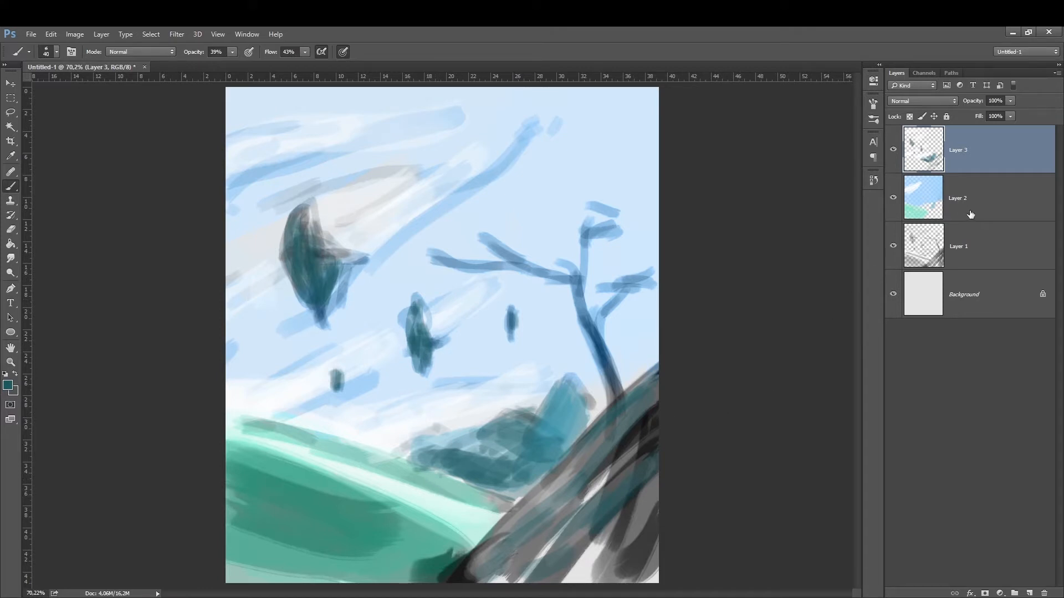
# Merge Layers 1 to 3 with a copy of the Background layer and duplicate the merged layer
pyautogui.keyDown('ctrl'); pyautogui.click(1029, 193); pyautogui.keyUp('ctrl')
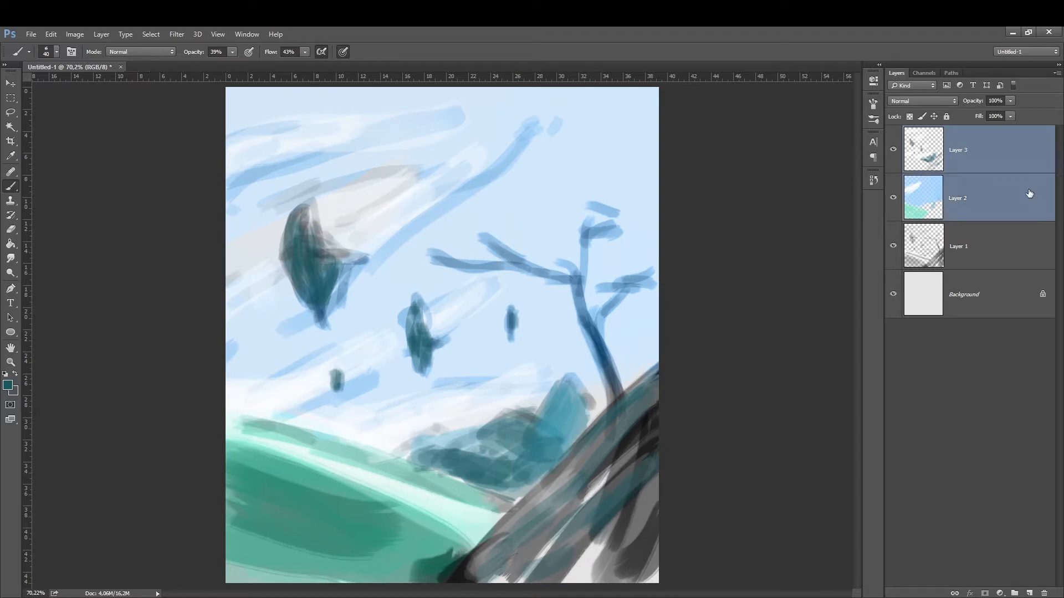
pyautogui.click(971, 305)
pyautogui.hotkey('ctrl', 'j')
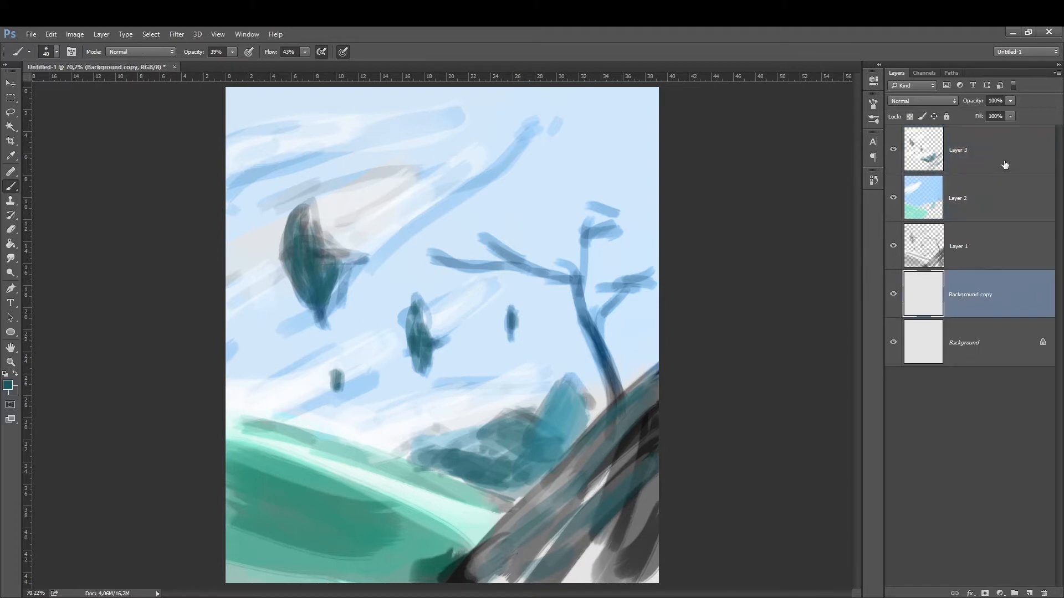
pyautogui.keyDown('shift'); pyautogui.click(1004, 162); pyautogui.keyUp('shift')
pyautogui.hotkey('ctrl', 'e')
pyautogui.hotkey('ctrl', 'j')
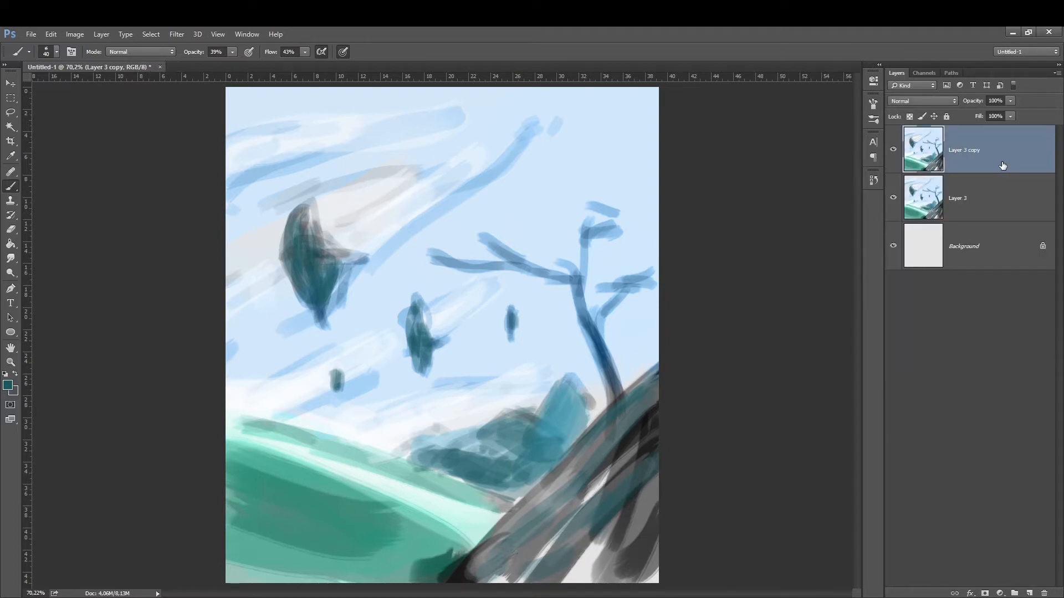
# Try purple and blue-violet variants of the duplicated painting with Hue/Saturation, shifting the hue to +71 and +36
pyautogui.hotkey('ctrl', 'u')
pyautogui.moveTo(883, 383); pyautogui.dragTo(913, 382)
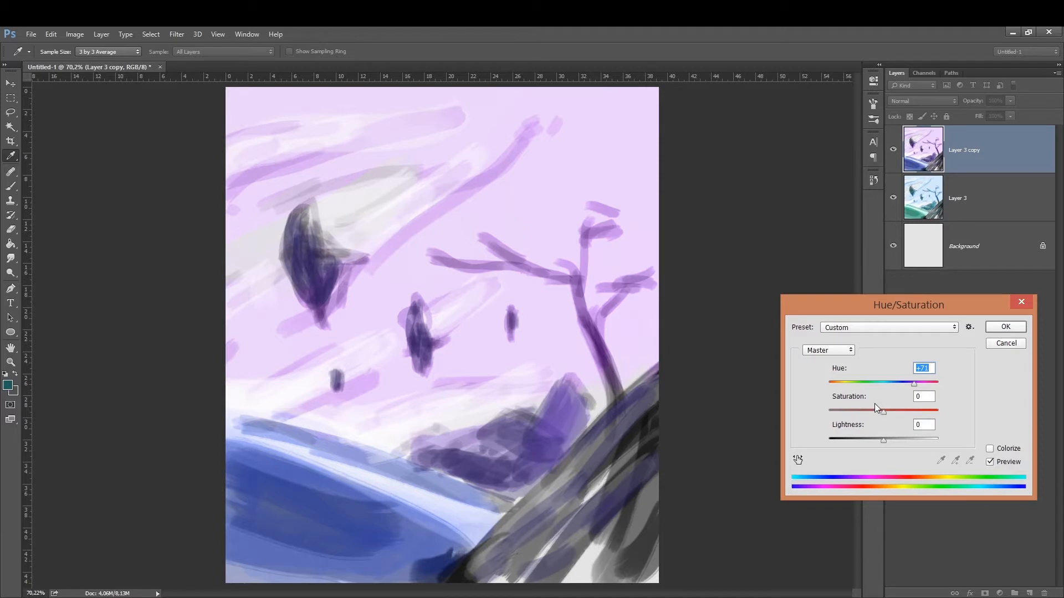
pyautogui.moveTo(914, 383); pyautogui.dragTo(885, 384)
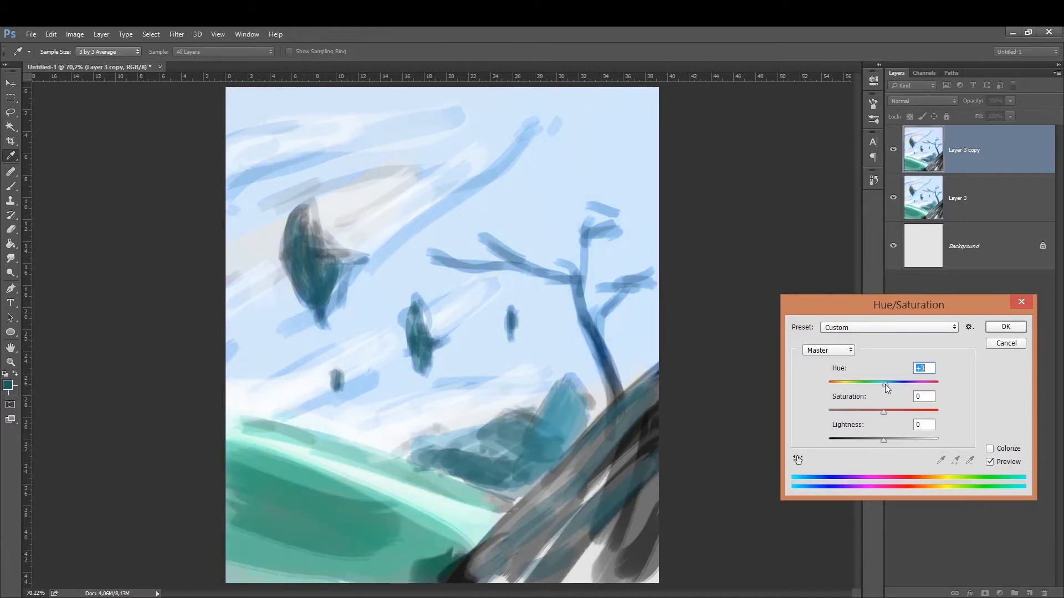
pyautogui.moveTo(887, 385); pyautogui.dragTo(886, 389)
pyautogui.moveTo(888, 390)
pyautogui.mouseDown()
pyautogui.moveTo(899, 386)
pyautogui.moveTo(879, 387)
pyautogui.moveTo(911, 391)
pyautogui.moveTo(903, 387)
pyautogui.mouseUp()
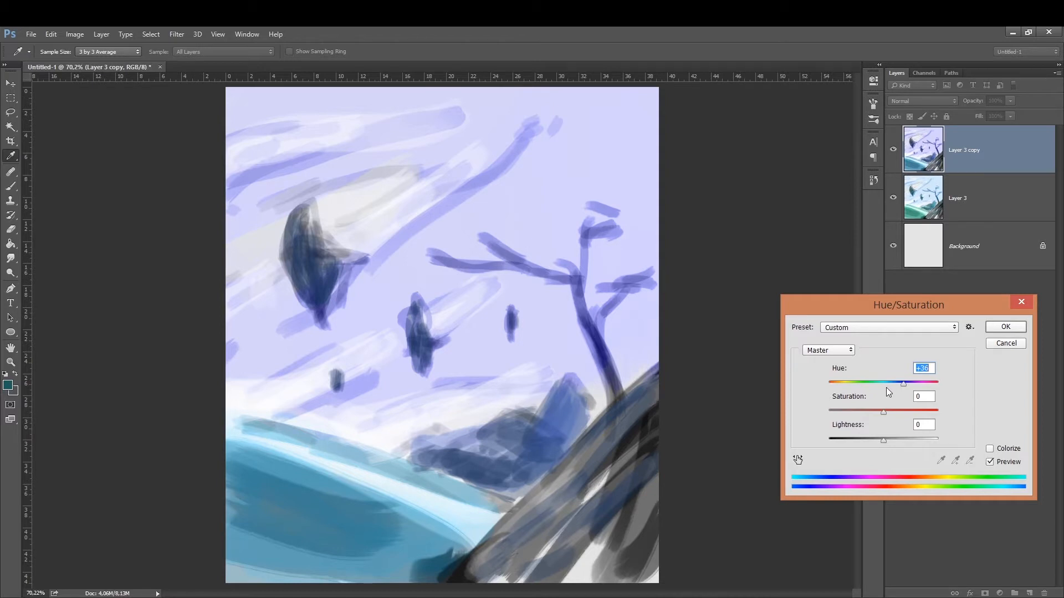
pyautogui.moveTo(903, 384); pyautogui.dragTo(882, 387)
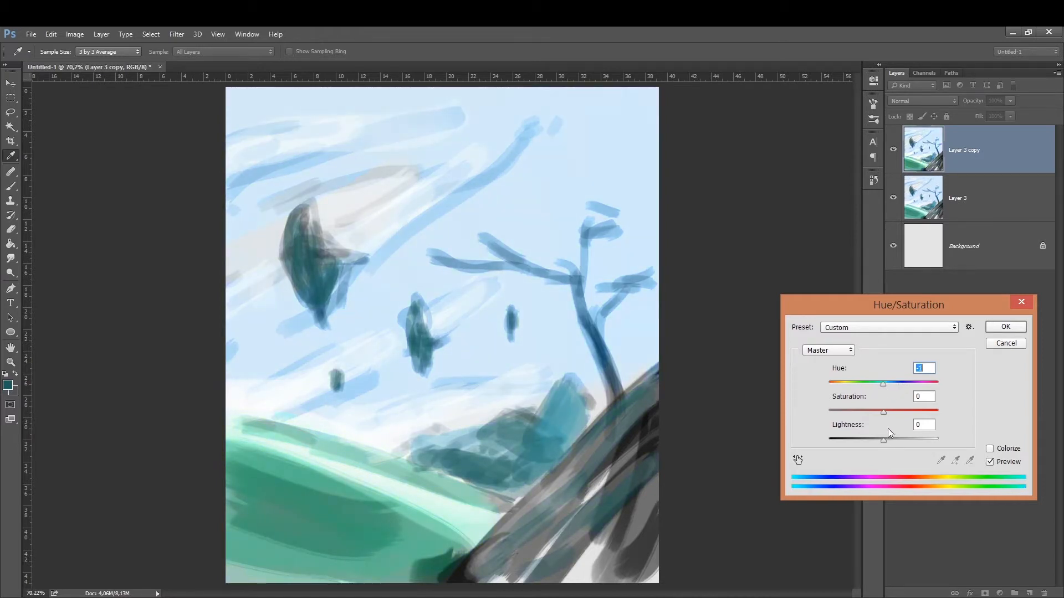
# Try further colour schemes for the painting by shifting the hue to -18, +33, +180, -27, -120 and -155
pyautogui.moveTo(884, 384); pyautogui.dragTo(875, 387)
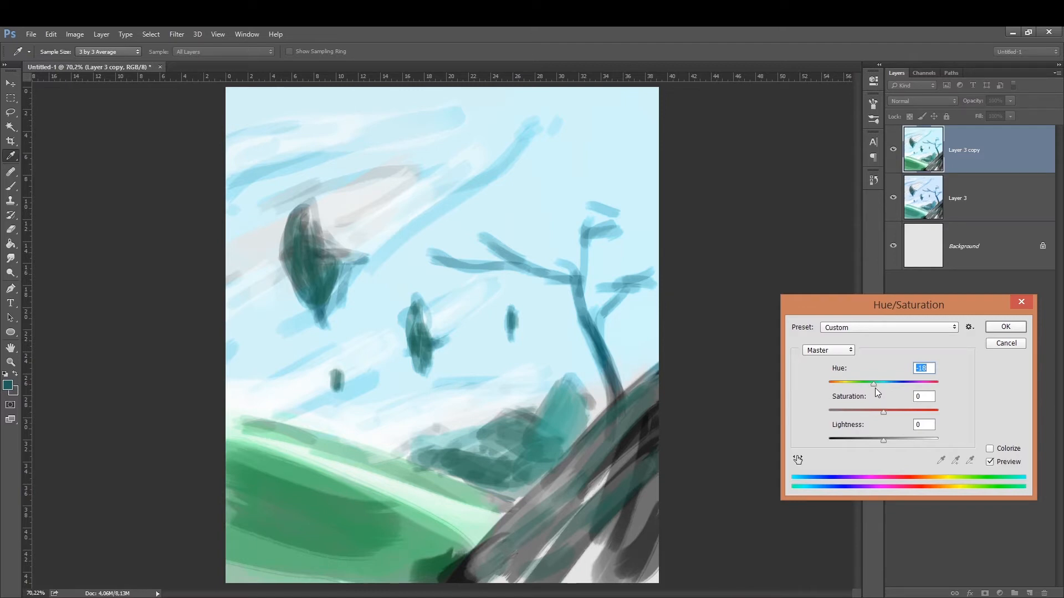
pyautogui.moveTo(874, 385); pyautogui.dragTo(903, 387)
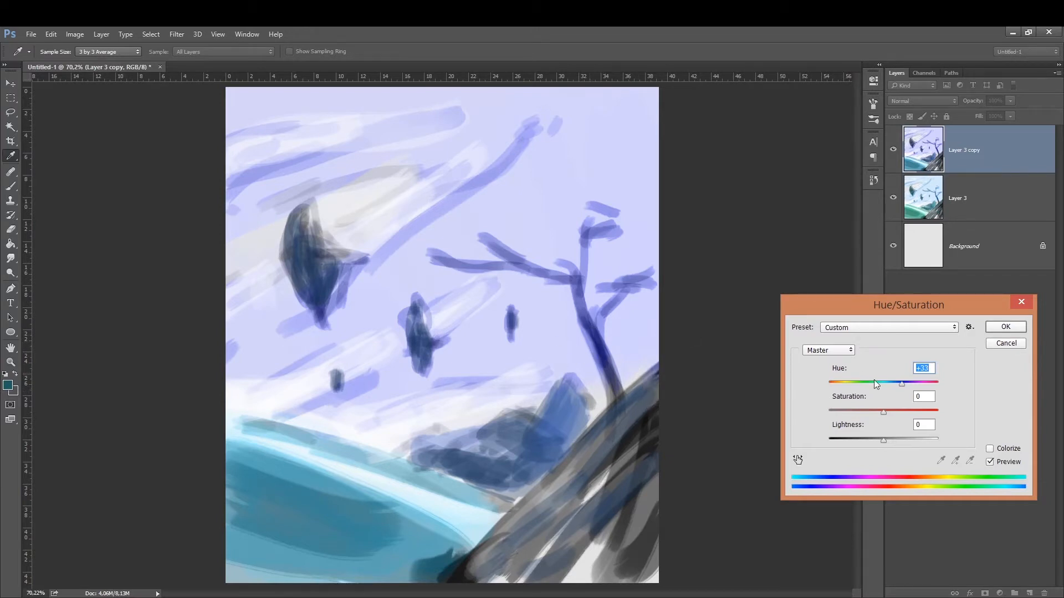
pyautogui.moveTo(906, 386); pyautogui.dragTo(934, 389)
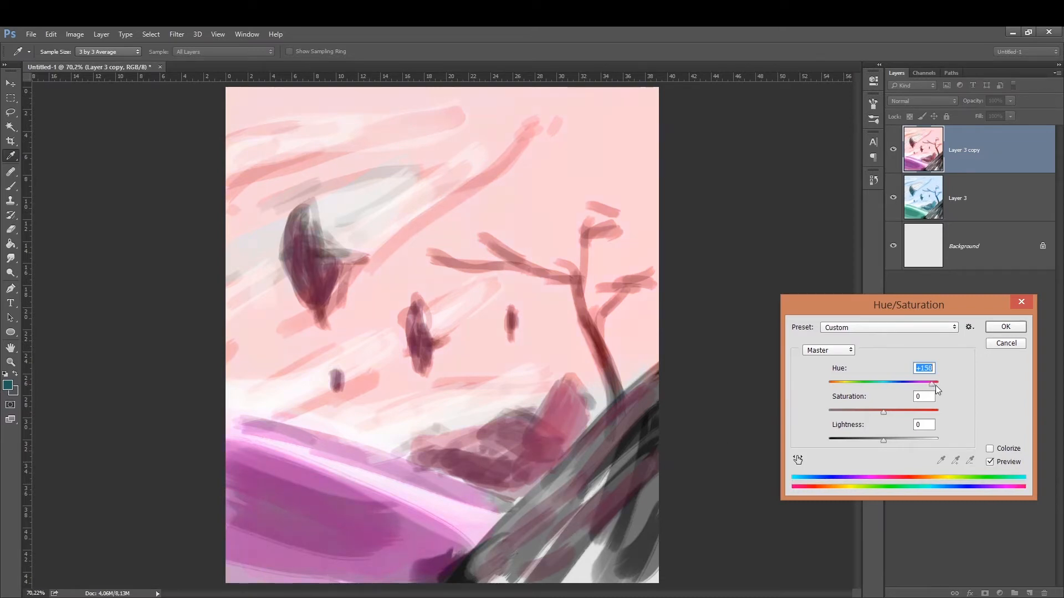
pyautogui.moveTo(935, 385); pyautogui.dragTo(940, 387)
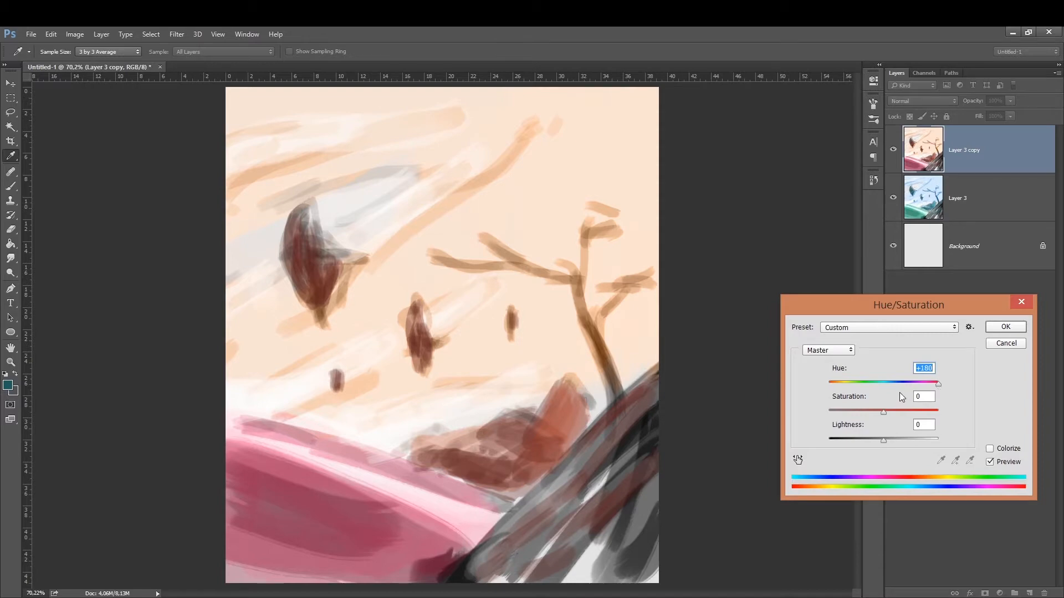
pyautogui.moveTo(936, 386); pyautogui.dragTo(868, 384)
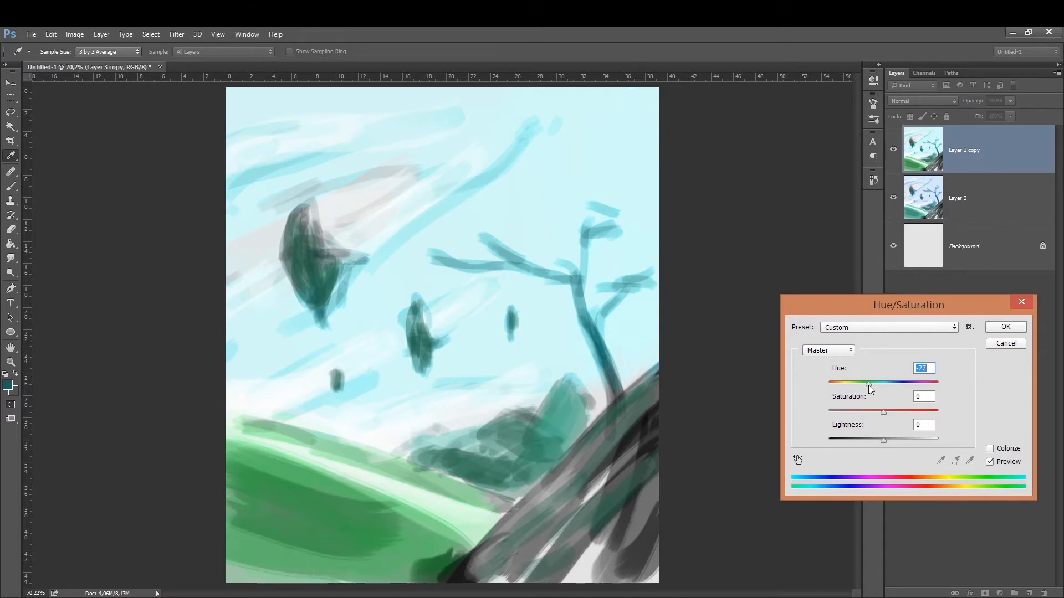
pyautogui.moveTo(868, 384); pyautogui.dragTo(842, 386)
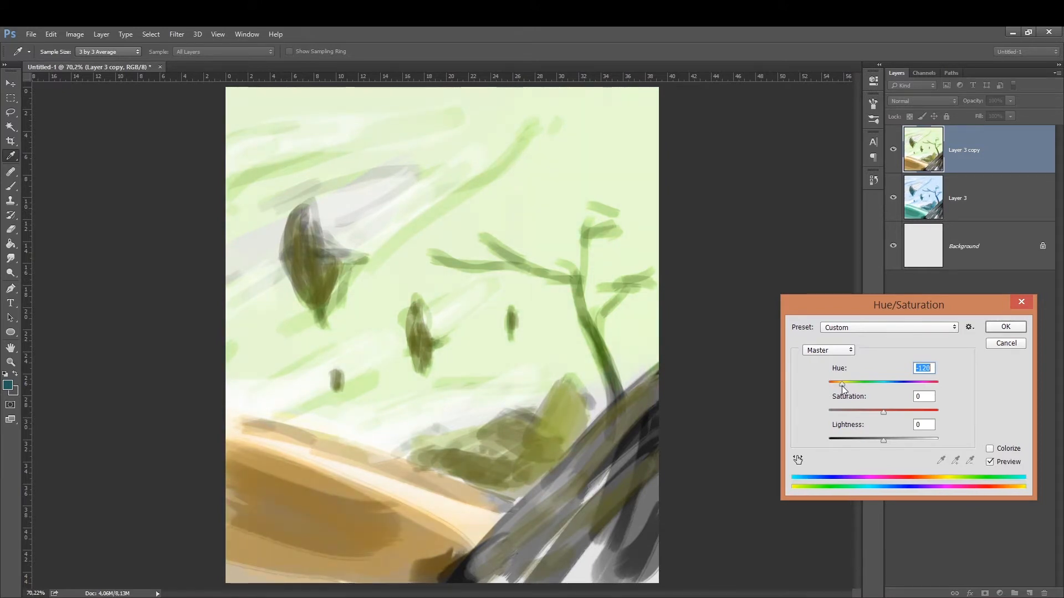
pyautogui.moveTo(842, 386); pyautogui.dragTo(840, 386)
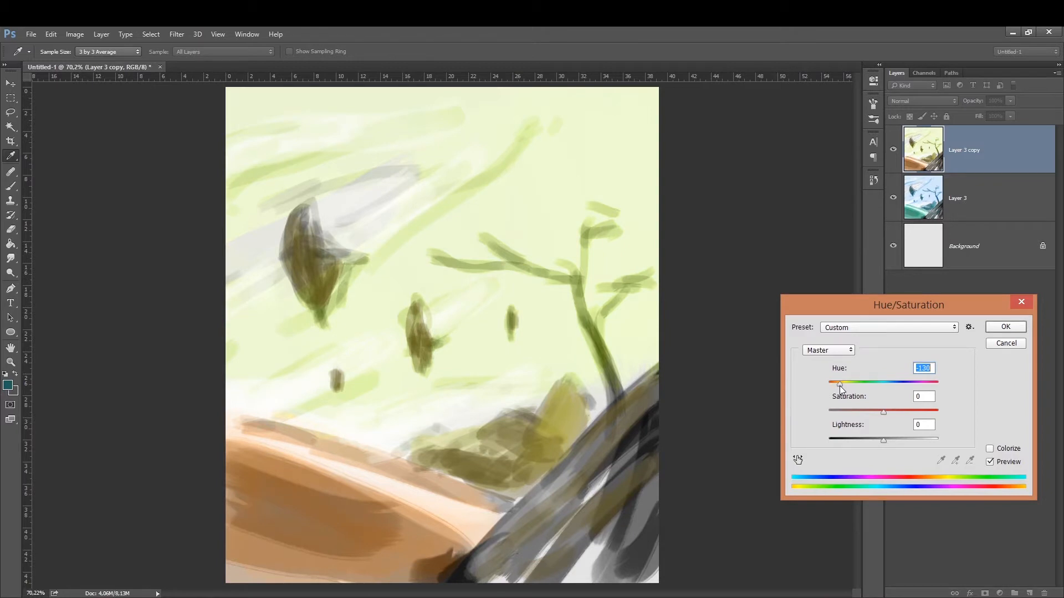
pyautogui.moveTo(839, 386); pyautogui.dragTo(834, 385)
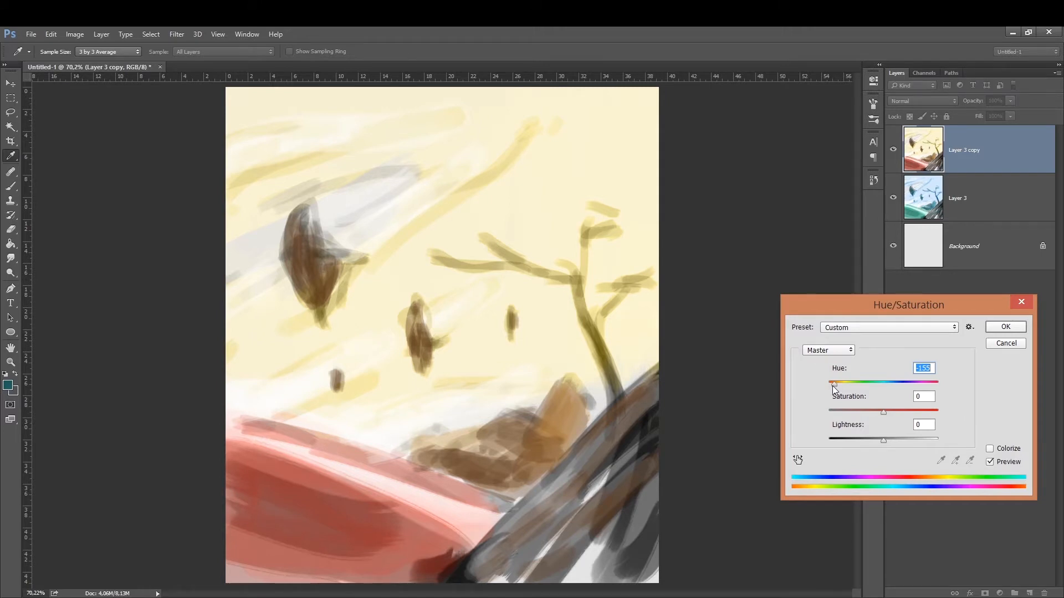
# Compare hue shifts of -155, -42 and +180 at +6 lightness, and bring the hue back to about neutral before closing the adjustment
pyautogui.moveTo(834, 386); pyautogui.dragTo(886, 388)
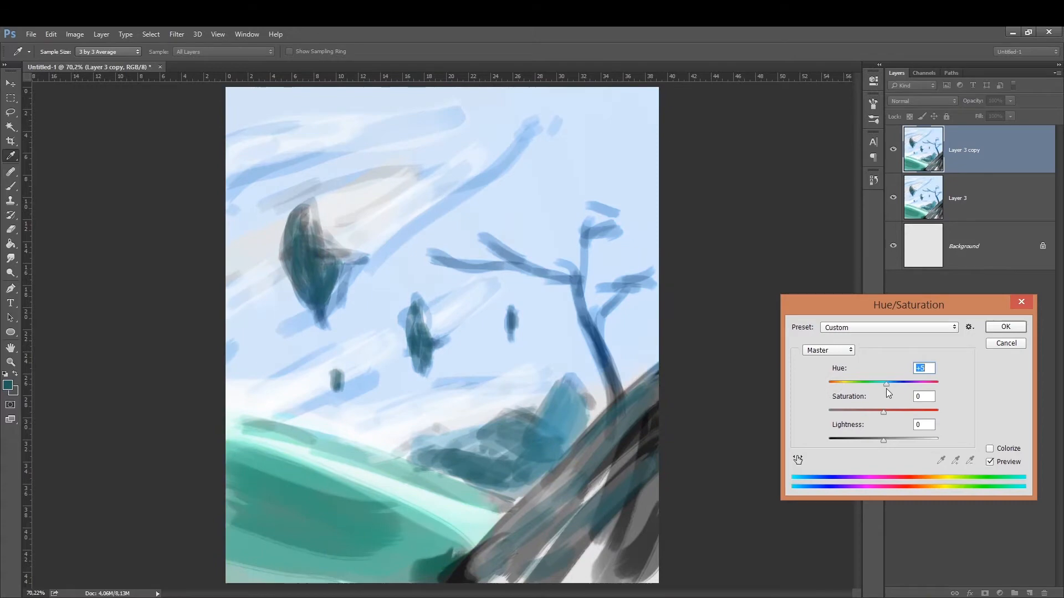
pyautogui.moveTo(883, 440)
pyautogui.mouseDown()
pyautogui.moveTo(850, 442)
pyautogui.moveTo(885, 440)
pyautogui.mouseUp()
pyautogui.moveTo(885, 383); pyautogui.dragTo(835, 387)
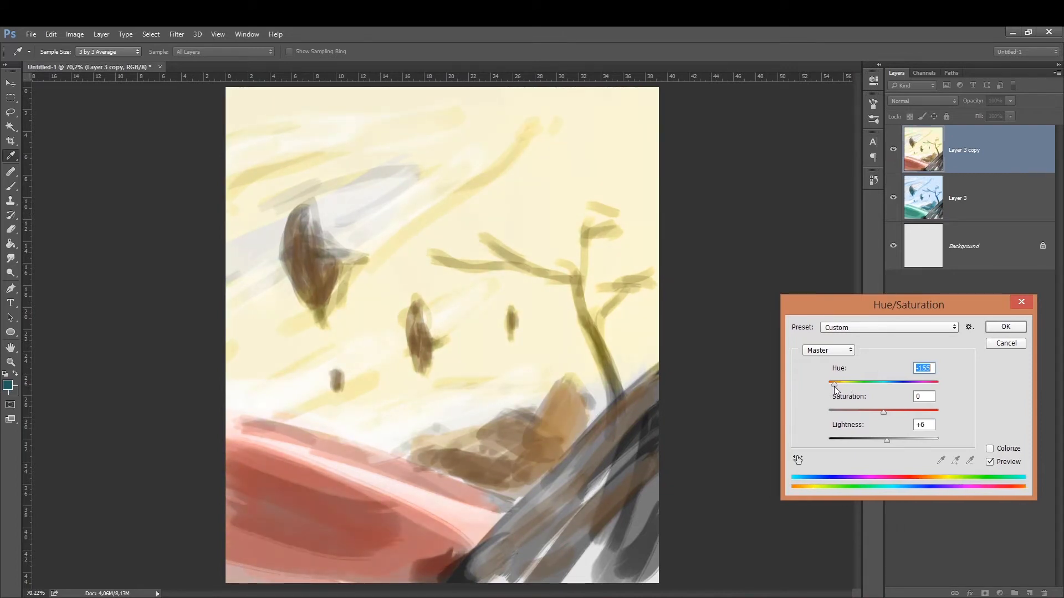
pyautogui.moveTo(833, 388); pyautogui.dragTo(861, 388)
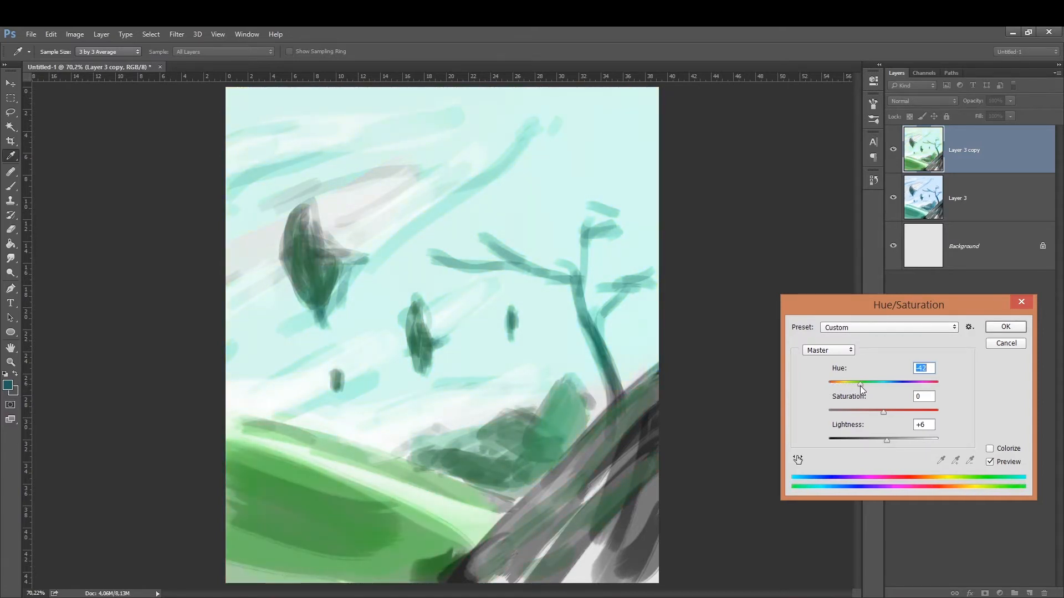
pyautogui.moveTo(860, 386); pyautogui.dragTo(939, 393)
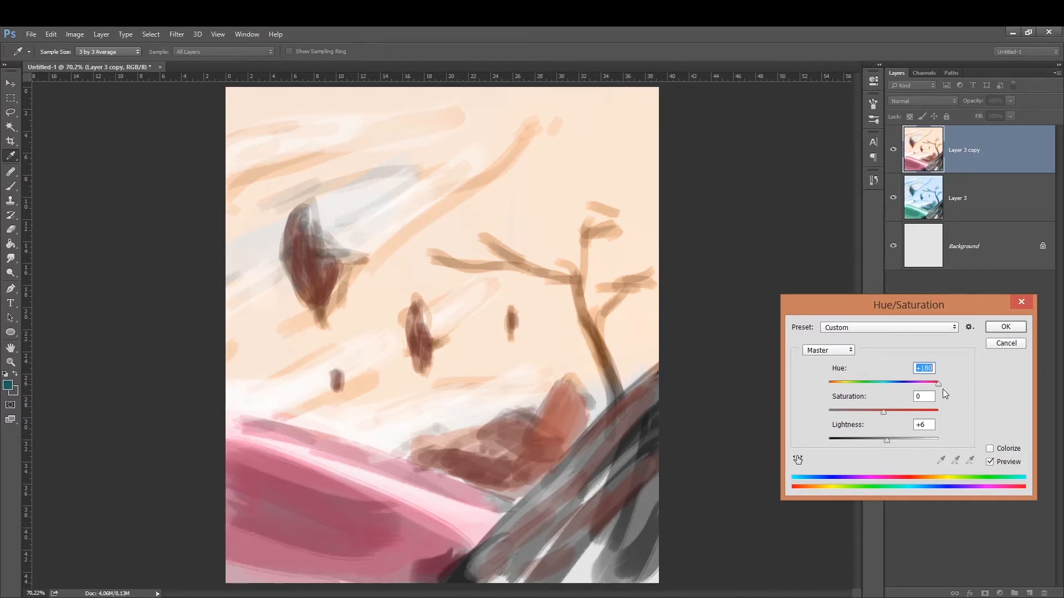
pyautogui.moveTo(935, 386)
pyautogui.mouseDown()
pyautogui.moveTo(834, 383)
pyautogui.moveTo(946, 383)
pyautogui.moveTo(887, 381)
pyautogui.mouseUp()
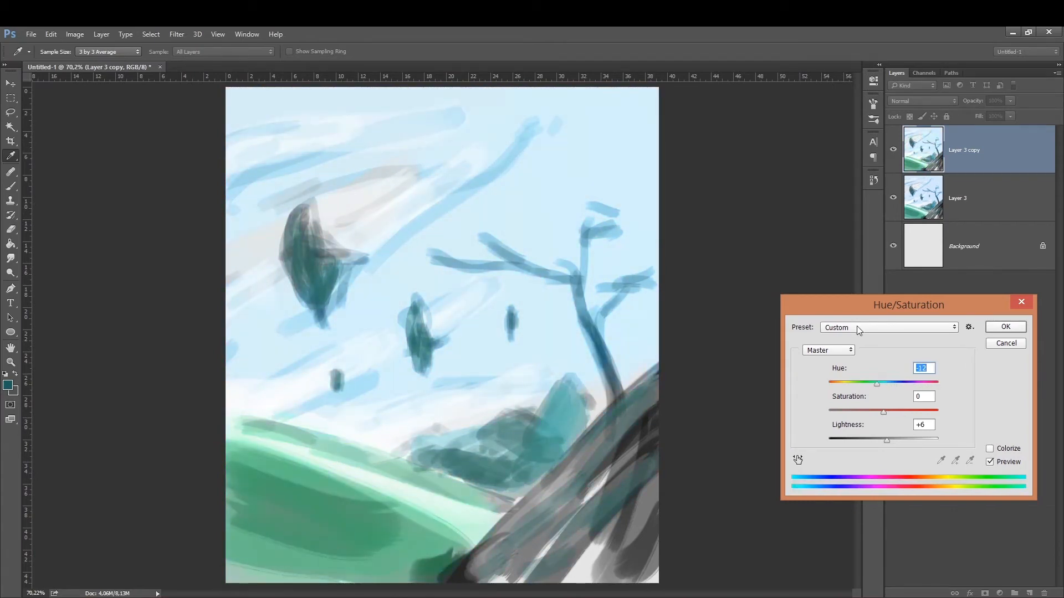
pyautogui.moveTo(875, 384)
pyautogui.mouseDown()
pyautogui.moveTo(845, 386)
pyautogui.moveTo(938, 382)
pyautogui.mouseUp()
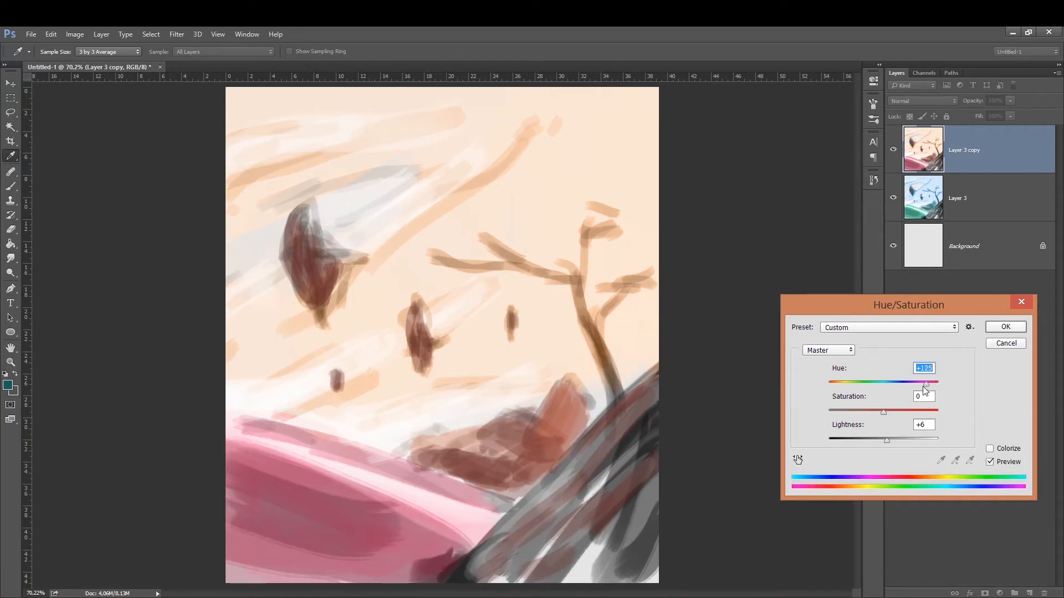
pyautogui.moveTo(937, 387); pyautogui.dragTo(838, 391)
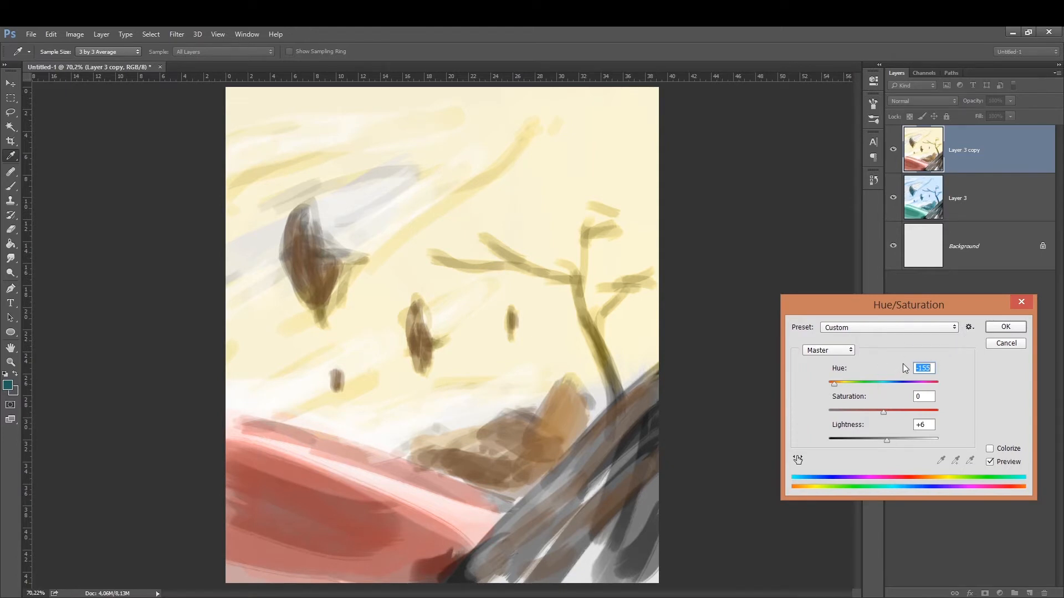
pyautogui.moveTo(874, 385)
pyautogui.mouseDown()
pyautogui.moveTo(900, 380)
pyautogui.moveTo(884, 382)
pyautogui.mouseUp()
pyautogui.press('Return')
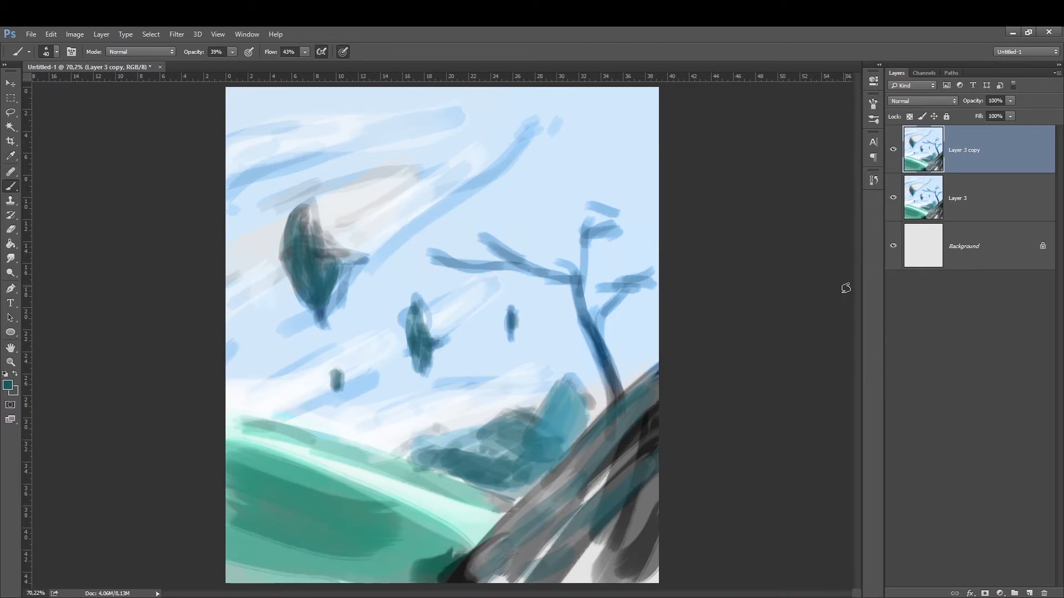
# Create a new layer above the duplicated painting and set the foreground colour to a saturated orange
pyautogui.hotkey('ctrl', 'shift', 'alt', 'n')
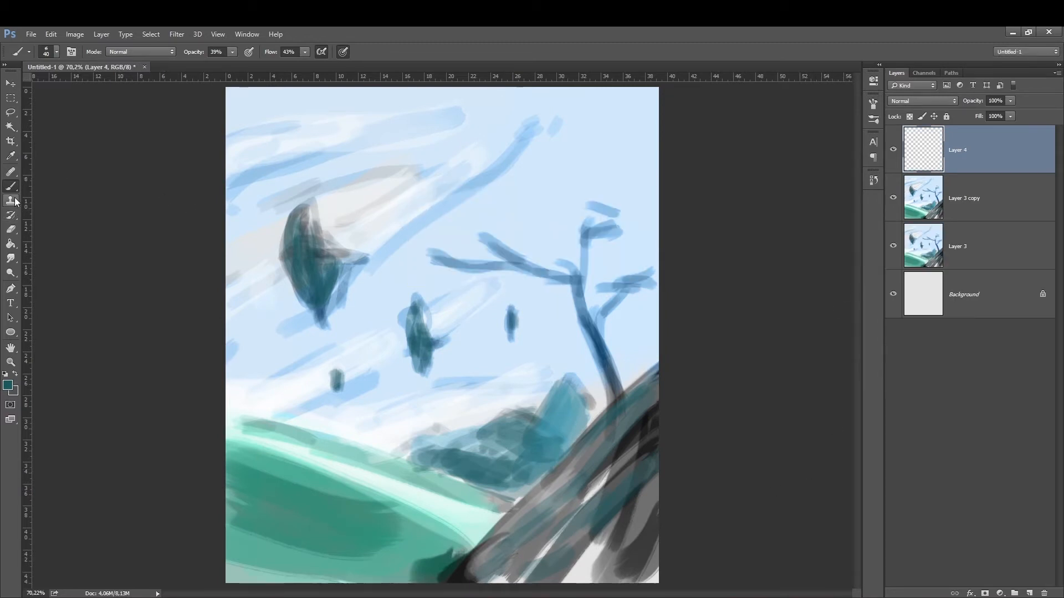
pyautogui.click(8, 385)
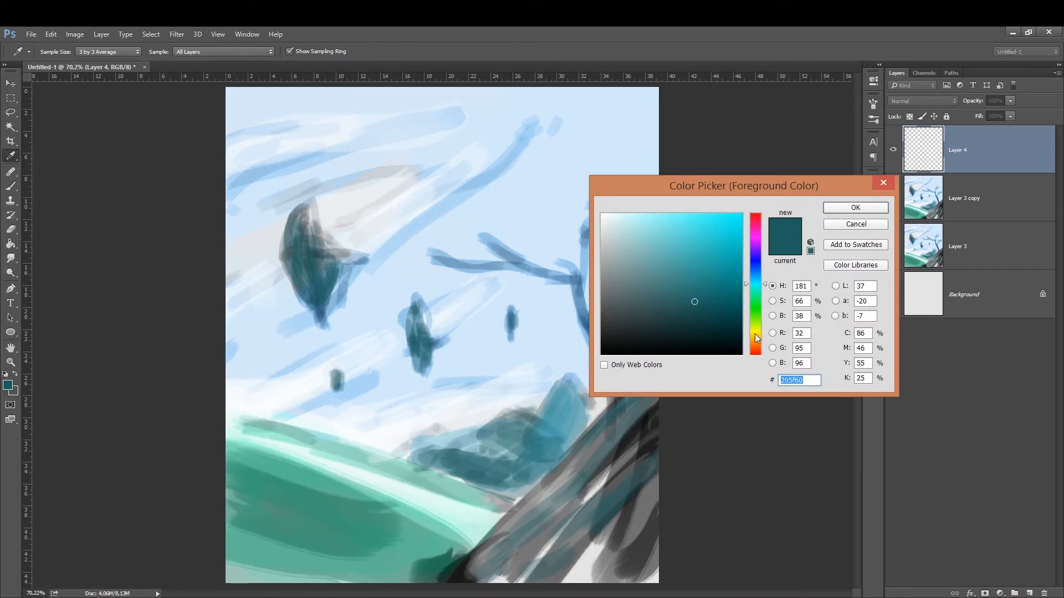
pyautogui.click(756, 340)
pyautogui.moveTo(759, 341); pyautogui.dragTo(756, 344)
pyautogui.press('Return')
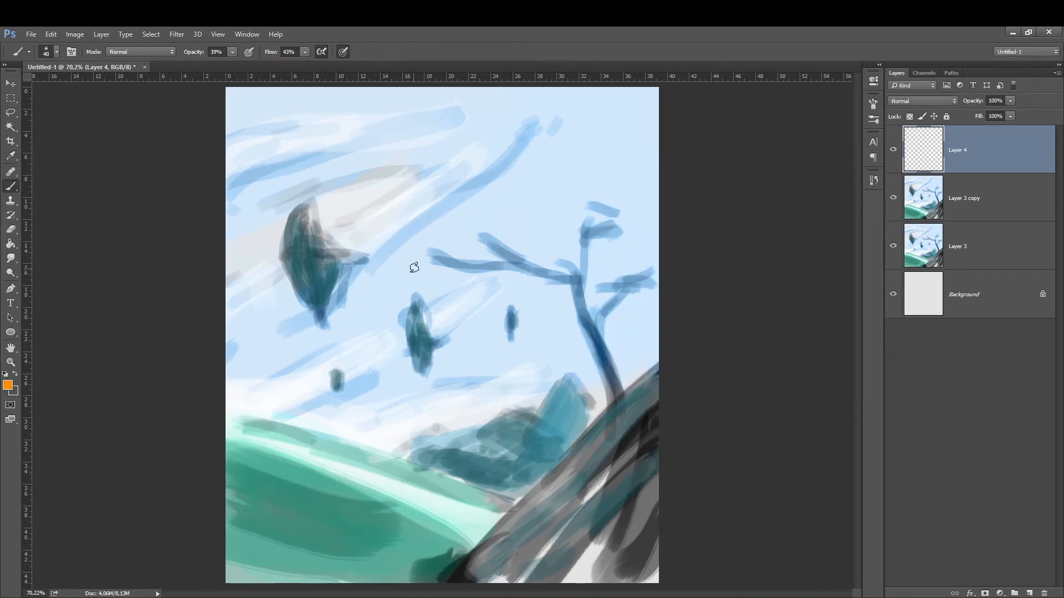
# Choose a soft round brush, enlarge it to 900 px and brush an orange glow over the upper-right sky
pyautogui.press(']')
pyautogui.press(']')
pyautogui.press(']')
pyautogui.press(']')
pyautogui.press(']')
pyautogui.press(']')
pyautogui.rightClick(502, 293)
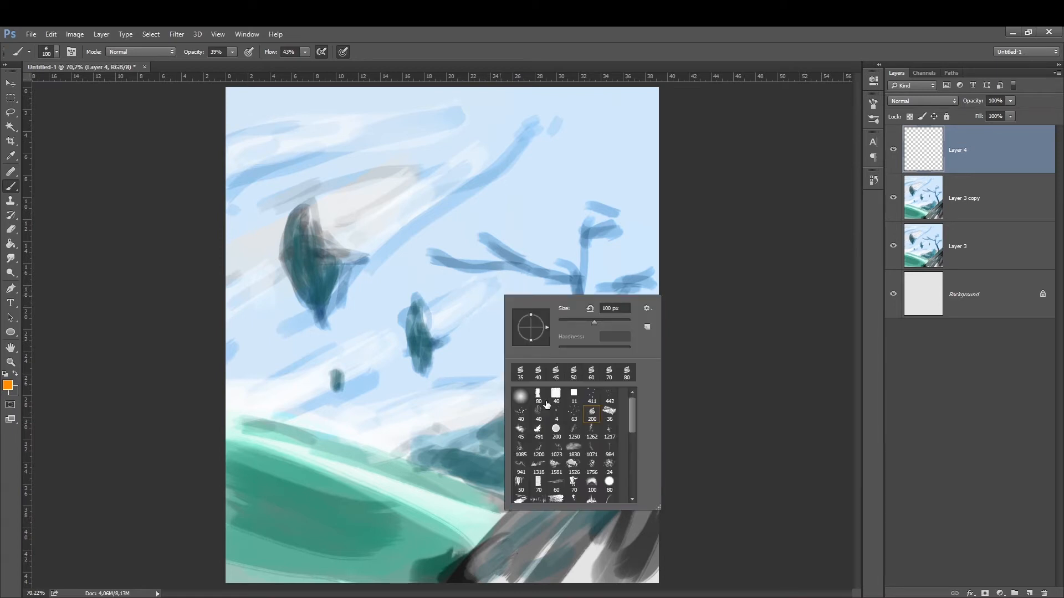
pyautogui.doubleClick(522, 399)
pyautogui.press(']')
pyautogui.press(']')
pyautogui.press(']')
pyautogui.press(']')
pyautogui.press(']')
pyautogui.press(']')
pyautogui.press(']')
pyautogui.press(']')
pyautogui.moveTo(683, 185); pyautogui.dragTo(551, 118)
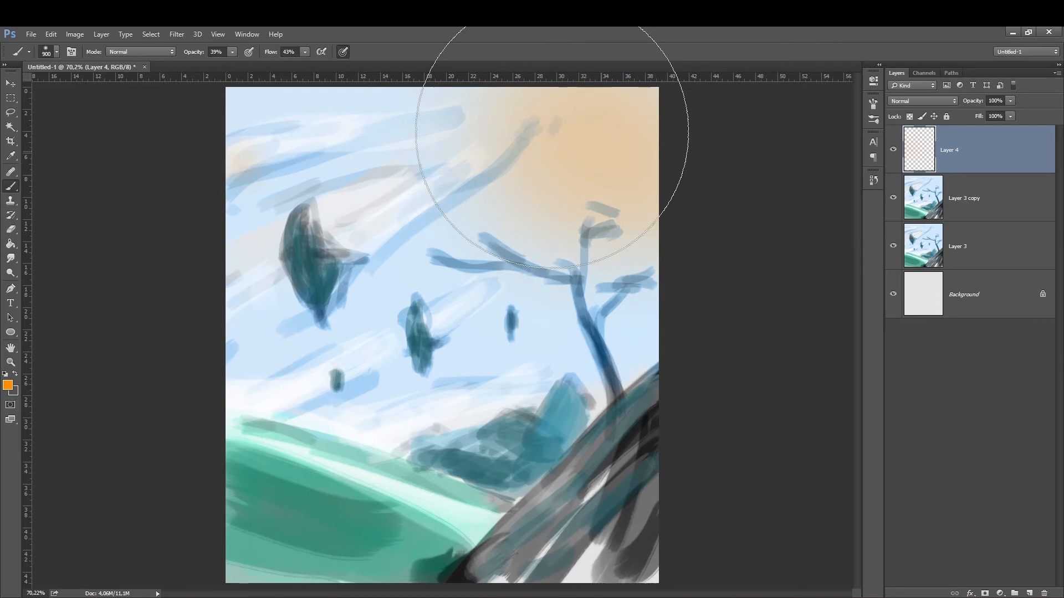
# Reduce the soft brush to 700 px and intensify the orange glow in the upper-right sky
pyautogui.press('[')
pyautogui.press('[')
pyautogui.moveTo(723, 216)
pyautogui.mouseDown()
pyautogui.moveTo(740, 230)
pyautogui.moveTo(475, 135)
pyautogui.mouseUp()
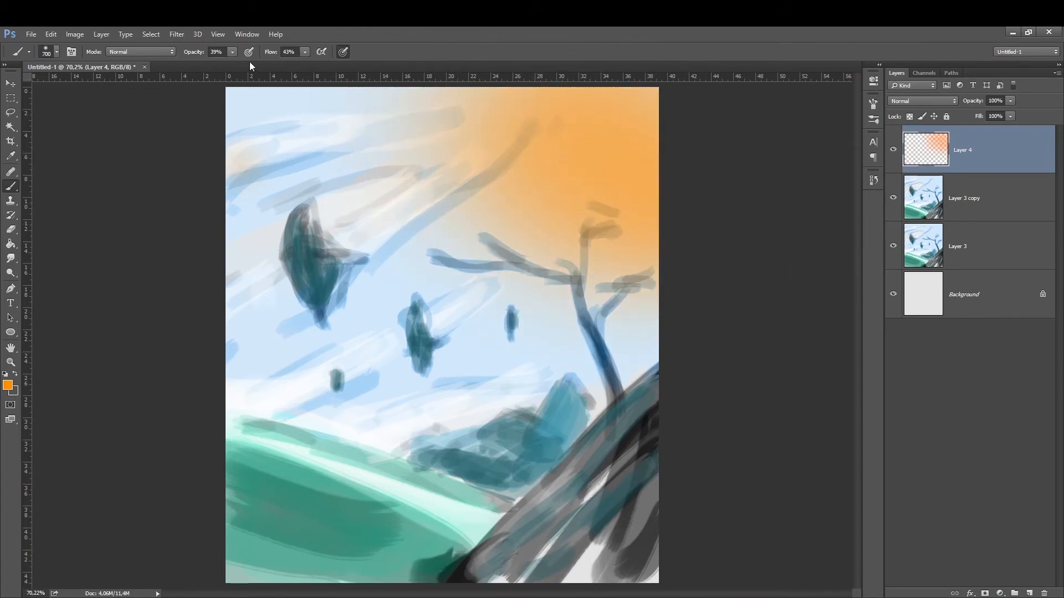
# Set the foreground colour to a light orange (#ffc785) and spread it across the sky and tree with a larger soft brush
pyautogui.click(8, 385)
pyautogui.click(660, 217)
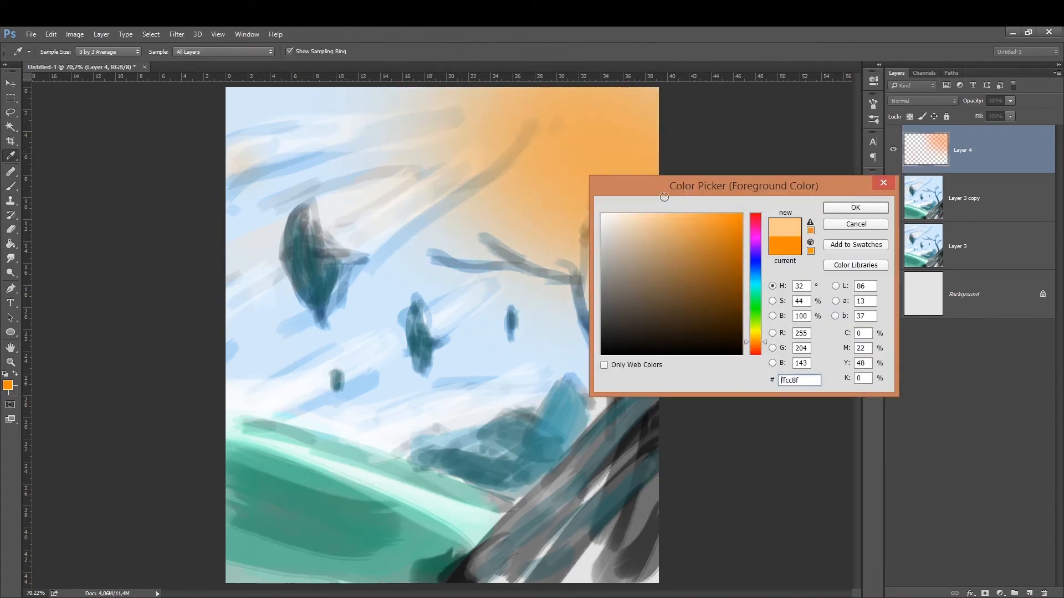
pyautogui.press('Return')
pyautogui.moveTo(612, 102)
pyautogui.mouseDown()
pyautogui.moveTo(503, 226)
pyautogui.moveTo(637, 263)
pyautogui.moveTo(416, 158)
pyautogui.moveTo(617, 131)
pyautogui.moveTo(676, 249)
pyautogui.moveTo(488, 200)
pyautogui.mouseUp()
pyautogui.press(']')
pyautogui.press(']')
pyautogui.press(']')
pyautogui.press(']')
pyautogui.press(']')
# Set the foreground colour to a saturated blue (#0084ff) and brush it softly over the lower-left sky and green hill
pyautogui.click(7, 386)
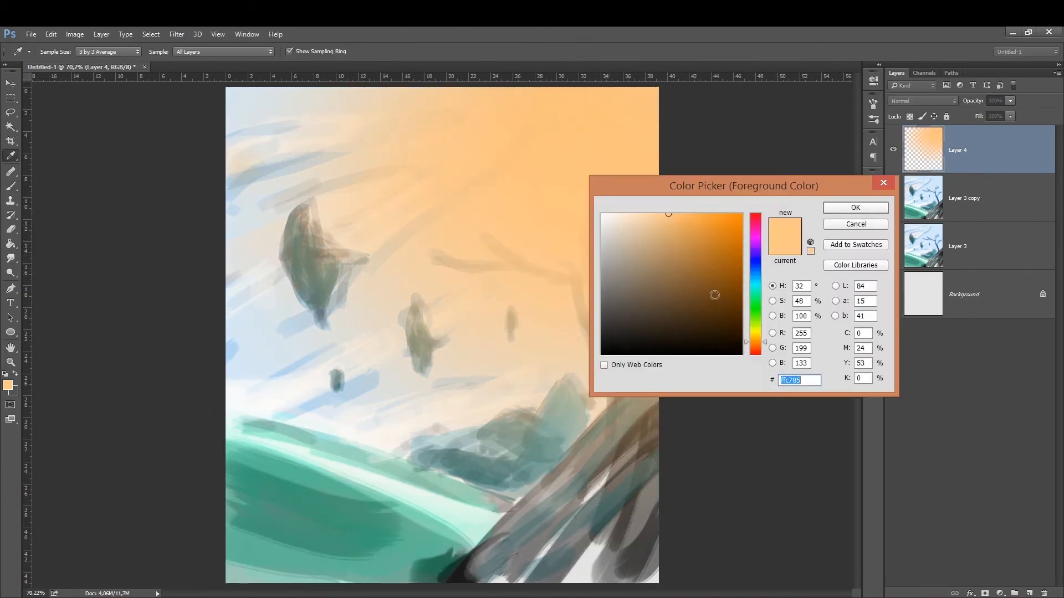
pyautogui.click(756, 274)
pyautogui.click(742, 213)
pyautogui.click(856, 207)
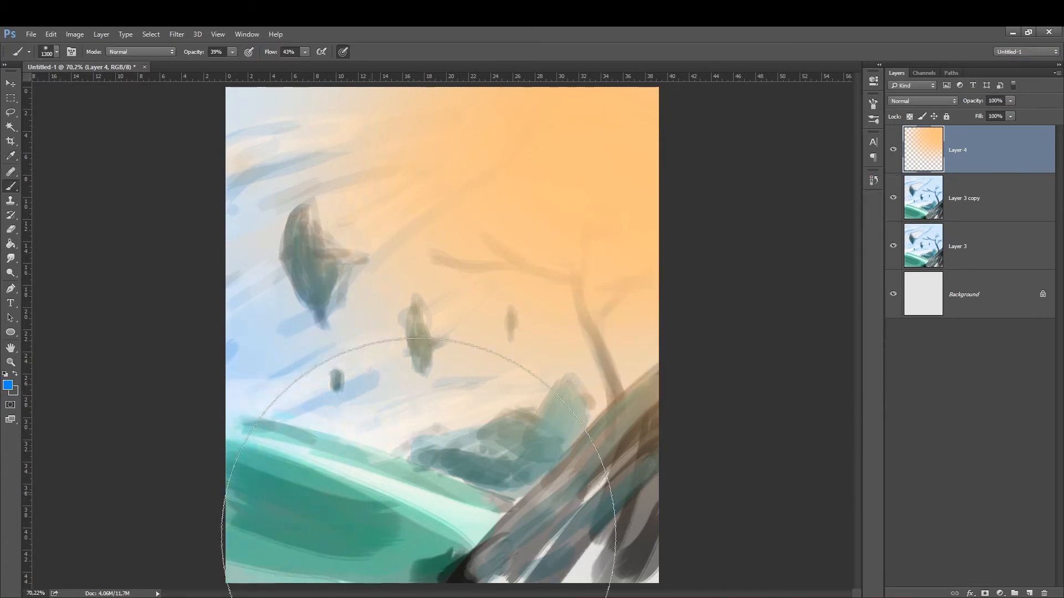
pyautogui.moveTo(373, 492); pyautogui.dragTo(174, 399)
pyautogui.press('[')
# Set Layer 4's blending mode to Soft Light and darken Layer 3 copy with Brightness/Contrast, using contrast 28
pyautogui.click(923, 101)
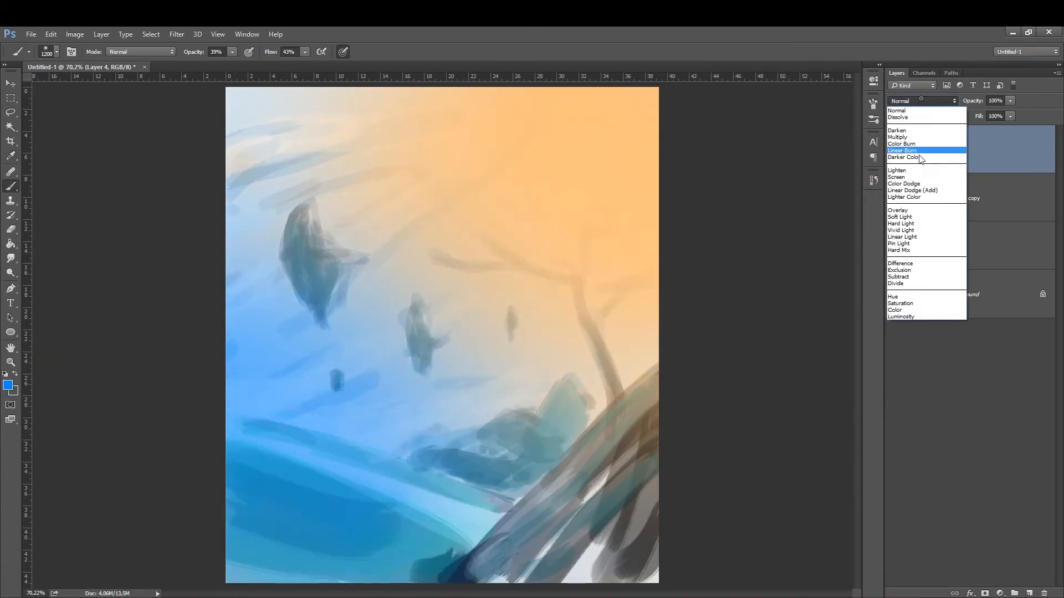
pyautogui.click(913, 211)
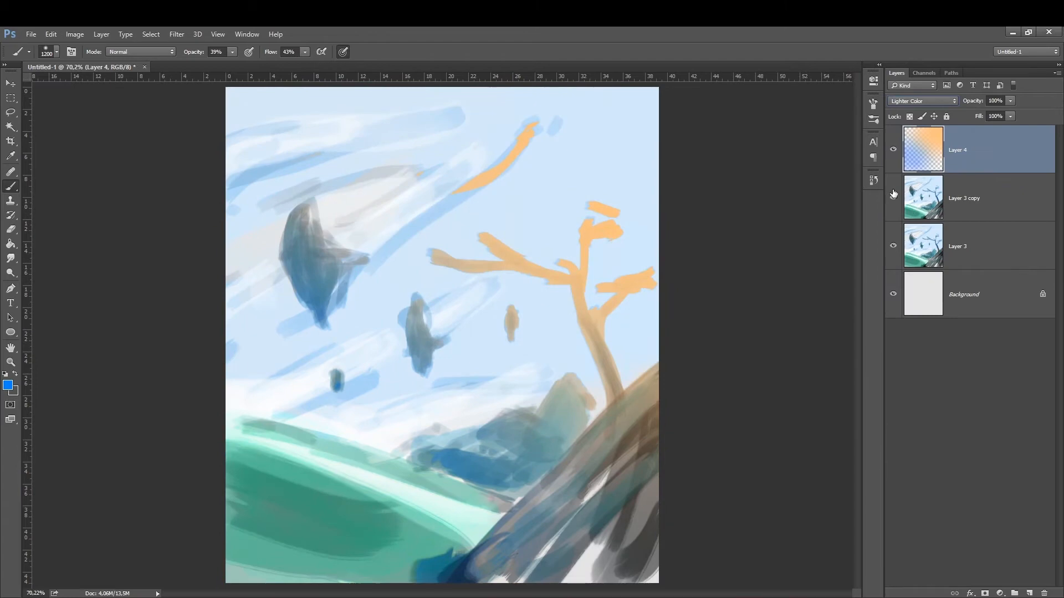
pyautogui.click(922, 100)
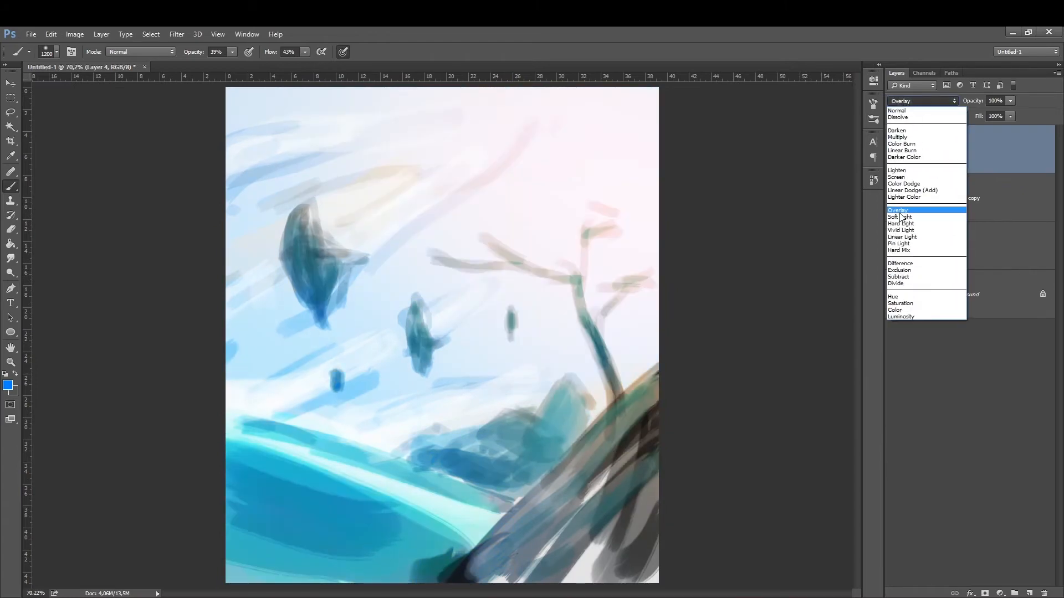
pyautogui.click(909, 219)
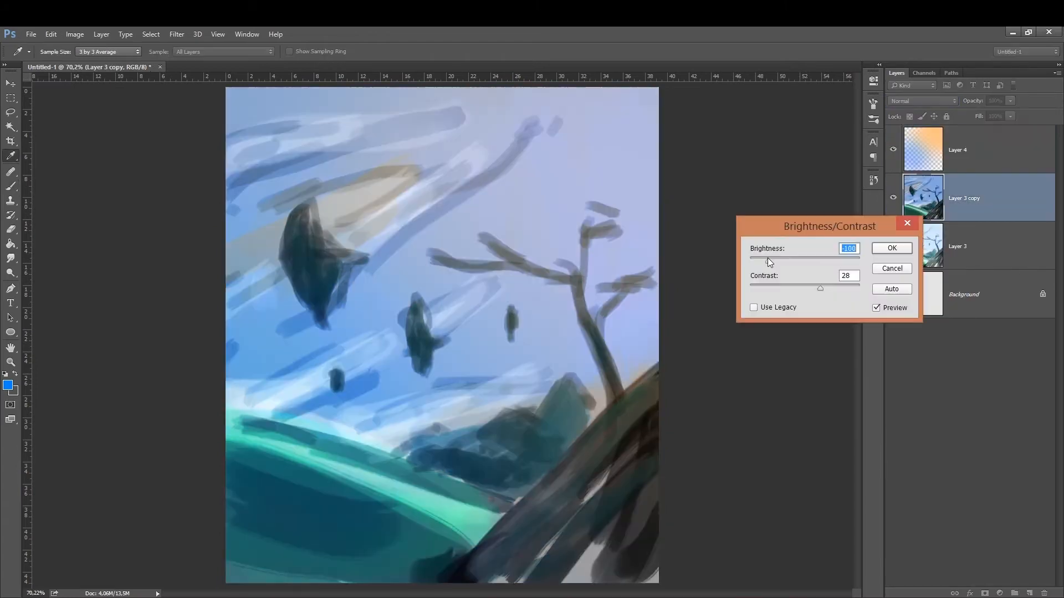
pyautogui.moveTo(767, 258); pyautogui.dragTo(773, 258)
pyautogui.click(891, 247)
# Duplicate Layer 4 and set the copy's blending mode to Color
pyautogui.click(977, 151)
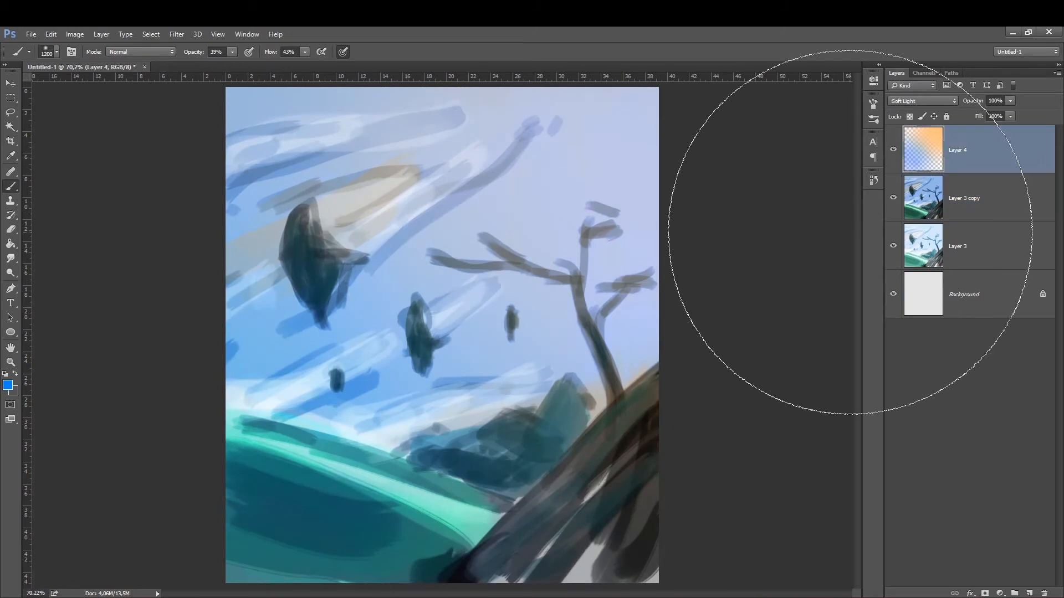
pyautogui.hotkey('ctrl', 'j')
pyautogui.click(920, 101)
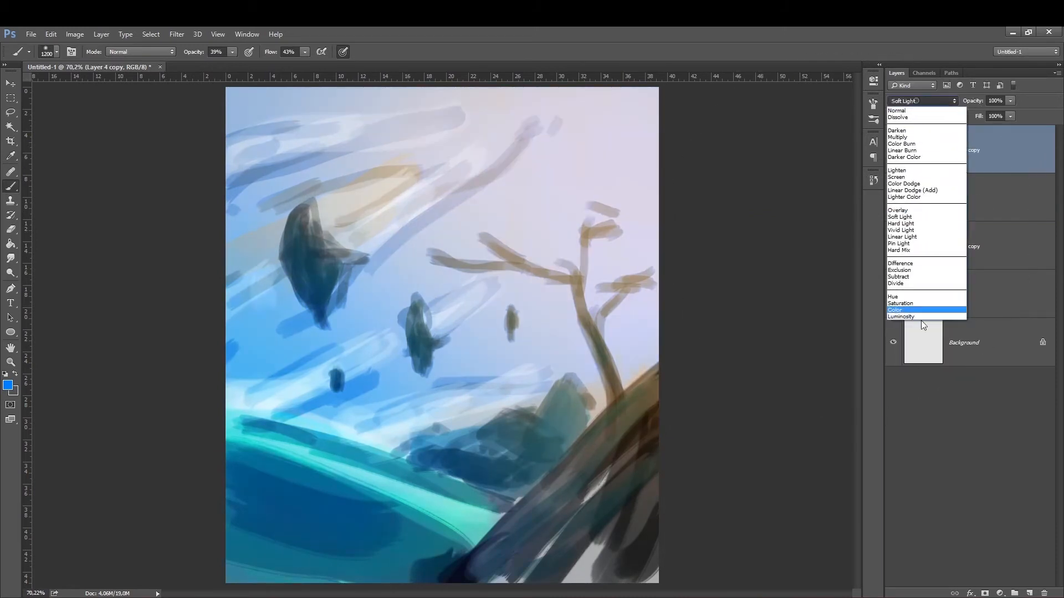
pyautogui.click(912, 311)
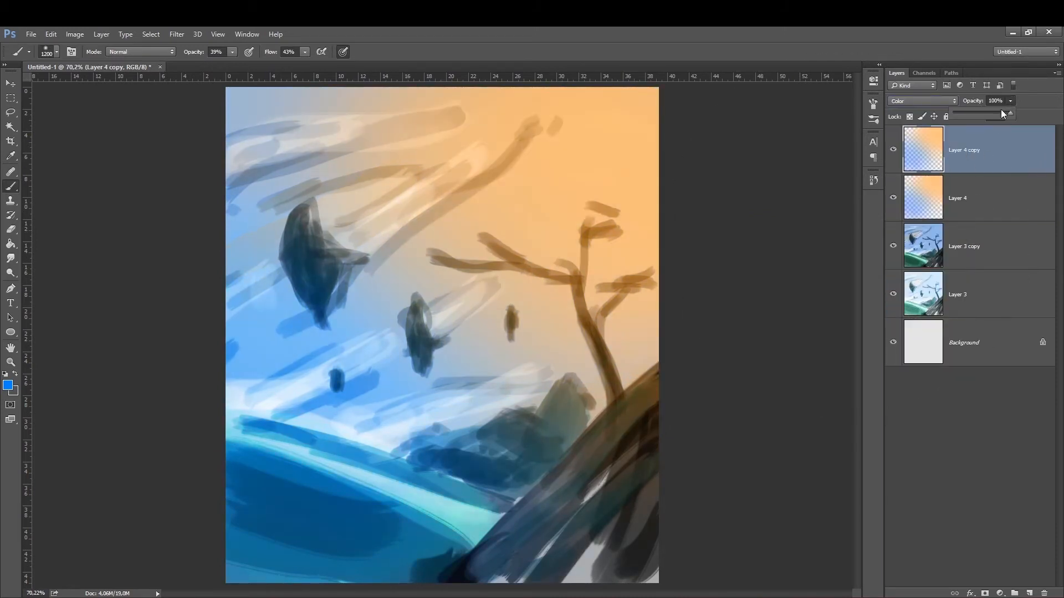
# Move Layer 4 above Layer 4 copy in the layer stack
pyautogui.doubleClick(963, 191)
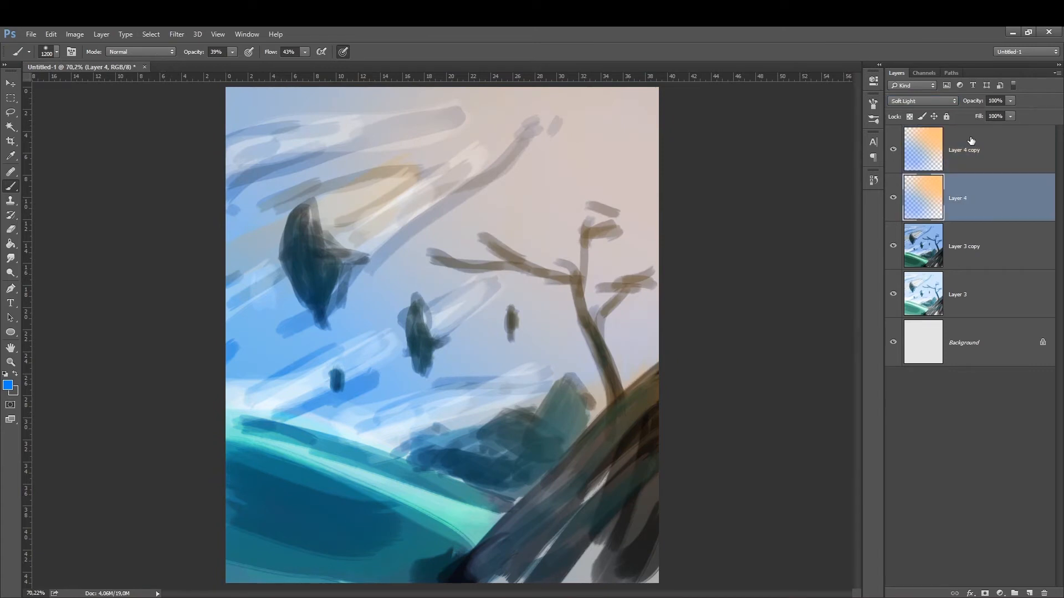
pyautogui.press('Escape')
pyautogui.moveTo(953, 206); pyautogui.dragTo(970, 142)
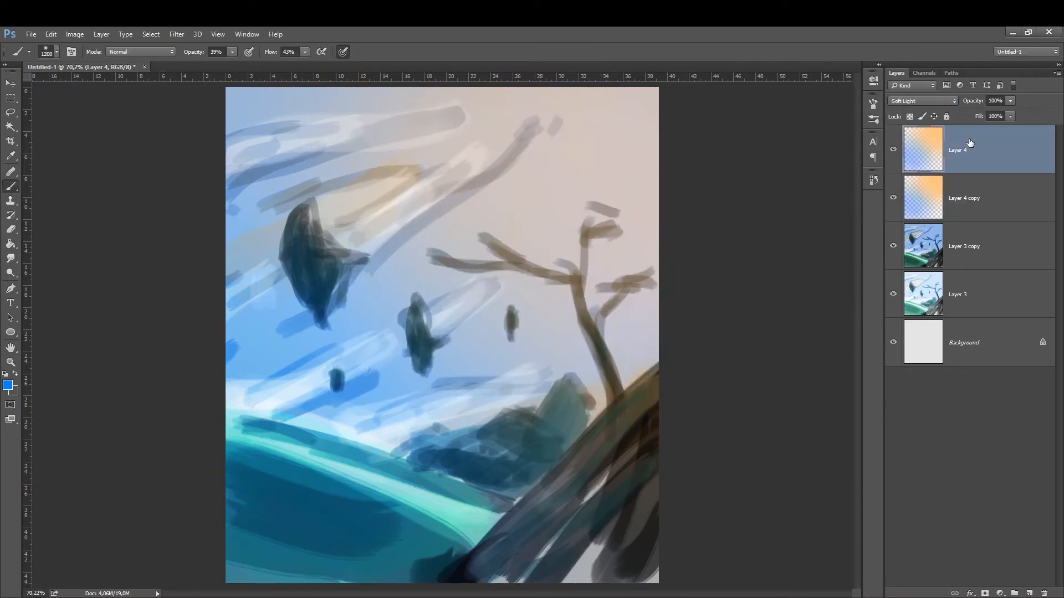
# Duplicate Layer 4 again and set the new copy to Screen blending at 39% opacity
pyautogui.hotkey('ctrl', 'j')
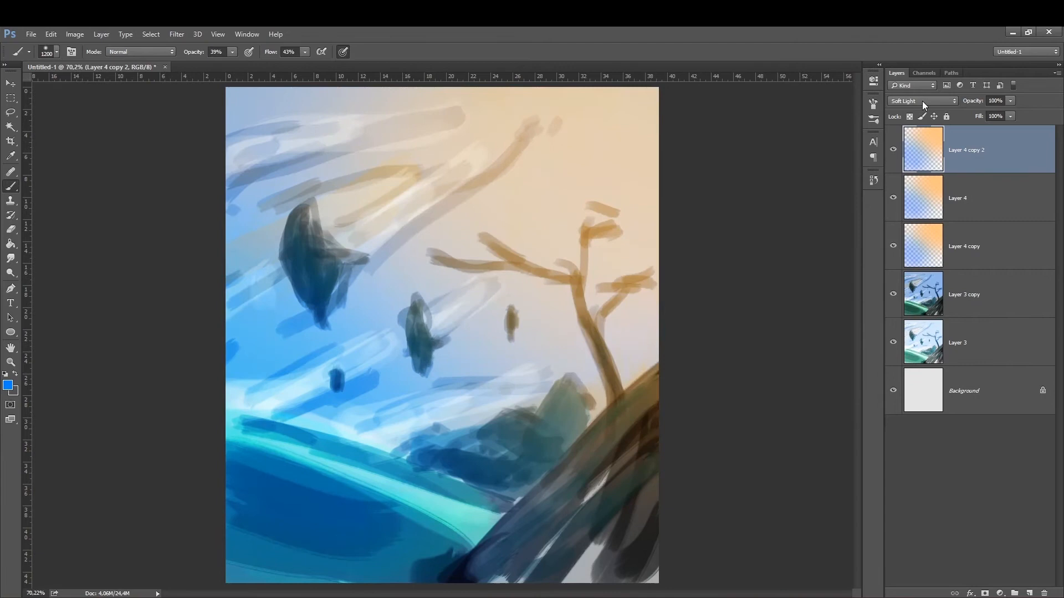
pyautogui.click(922, 102)
pyautogui.click(920, 177)
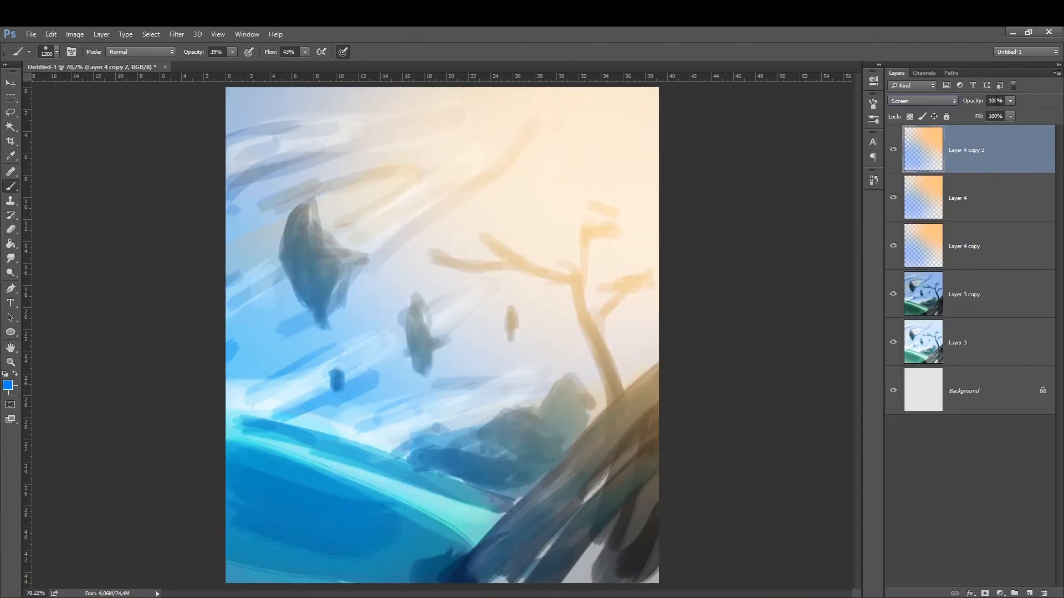
pyautogui.moveTo(977, 115); pyautogui.dragTo(976, 115)
# Reduce the brush size to 150 px
pyautogui.press('[')
pyautogui.press('[')
pyautogui.press('[')
pyautogui.press('[')
pyautogui.press('[')
pyautogui.press('[')
pyautogui.press('[')
pyautogui.press('[')
pyautogui.press('[')
pyautogui.press('[')
pyautogui.press('[')
pyautogui.press('[')
pyautogui.press('[')
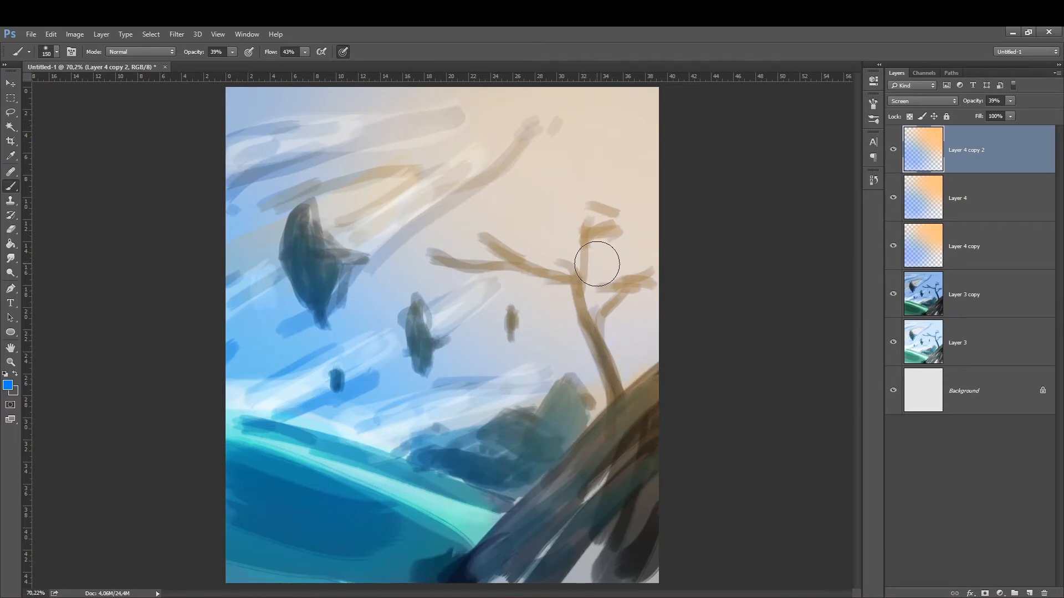
# Group Layer 4 and its two copies
pyautogui.keyDown('shift'); pyautogui.click(974, 254); pyautogui.keyUp('shift')
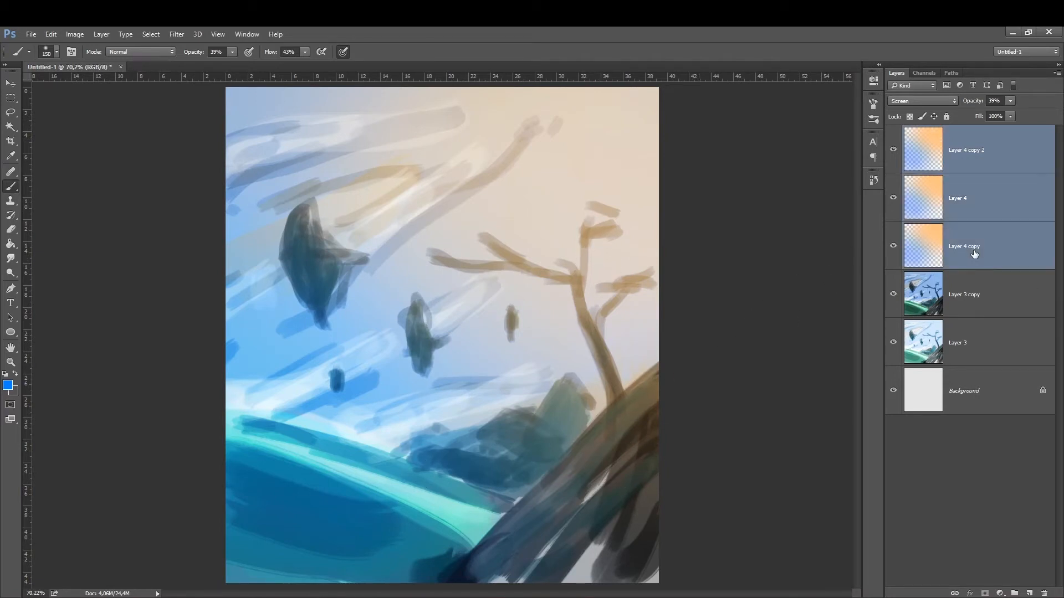
pyautogui.hotkey('ctrl', 'g')
# Flip the colour gradient group both vertically and horizontally with Free Transform, and return to the Brush tool
pyautogui.hotkey('ctrl', 't')
pyautogui.rightClick(598, 270)
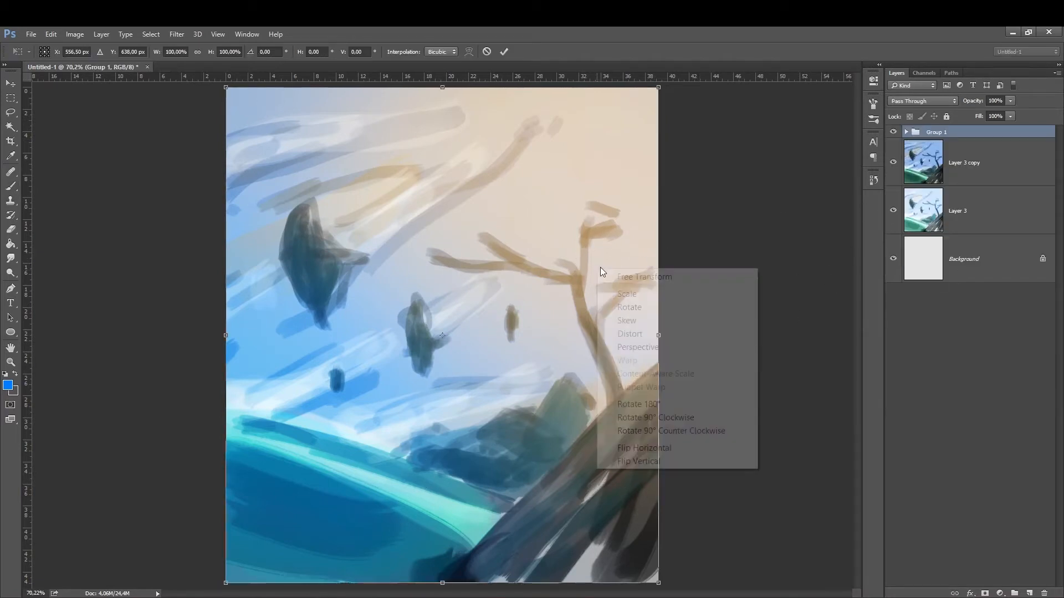
pyautogui.click(654, 461)
pyautogui.rightClick(585, 365)
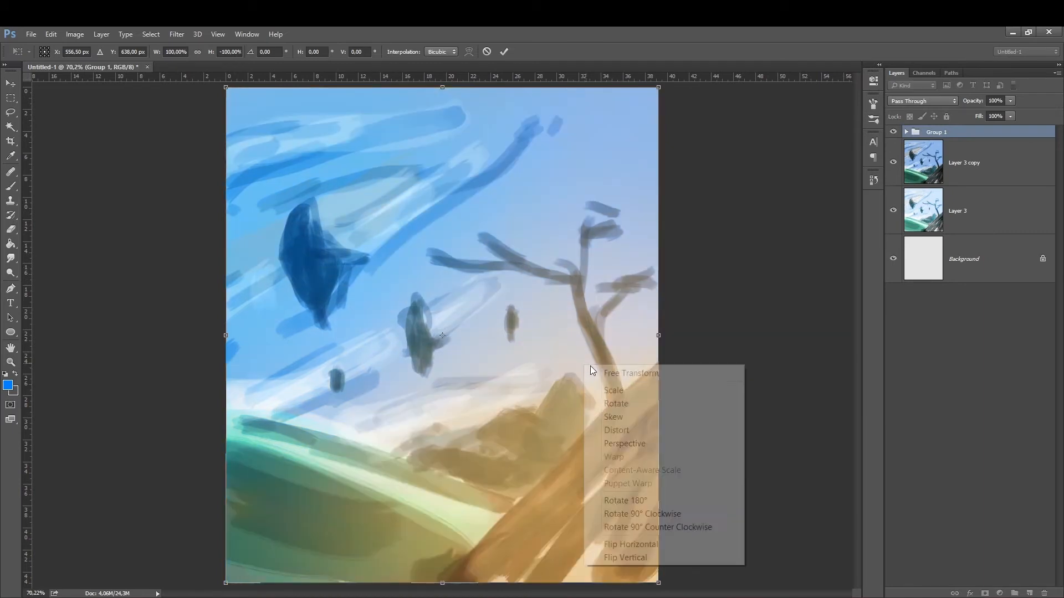
pyautogui.click(680, 556)
pyautogui.rightClick(553, 392)
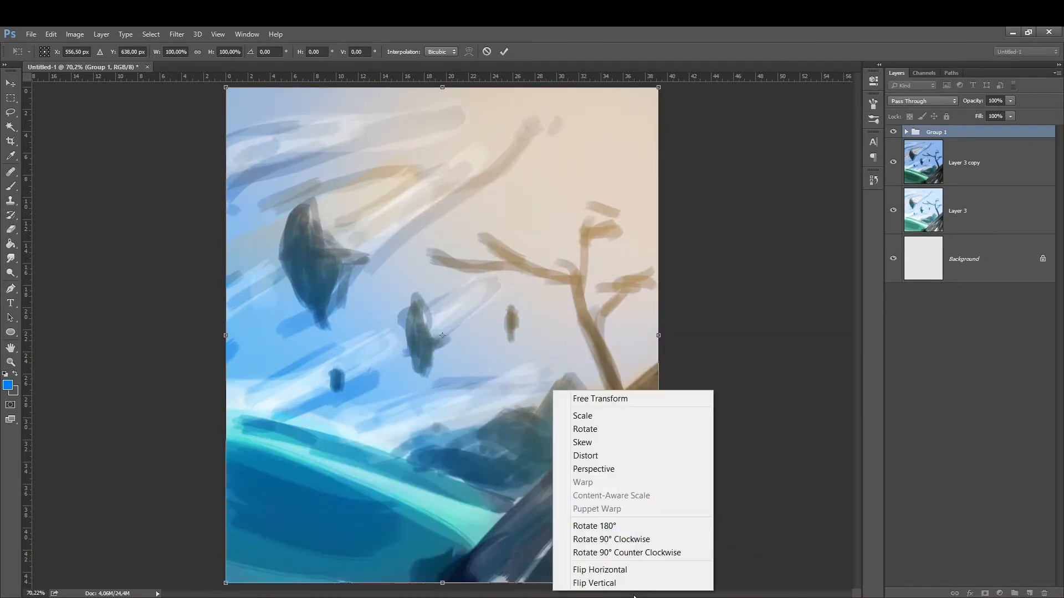
pyautogui.click(631, 586)
pyautogui.rightClick(569, 395)
pyautogui.click(656, 588)
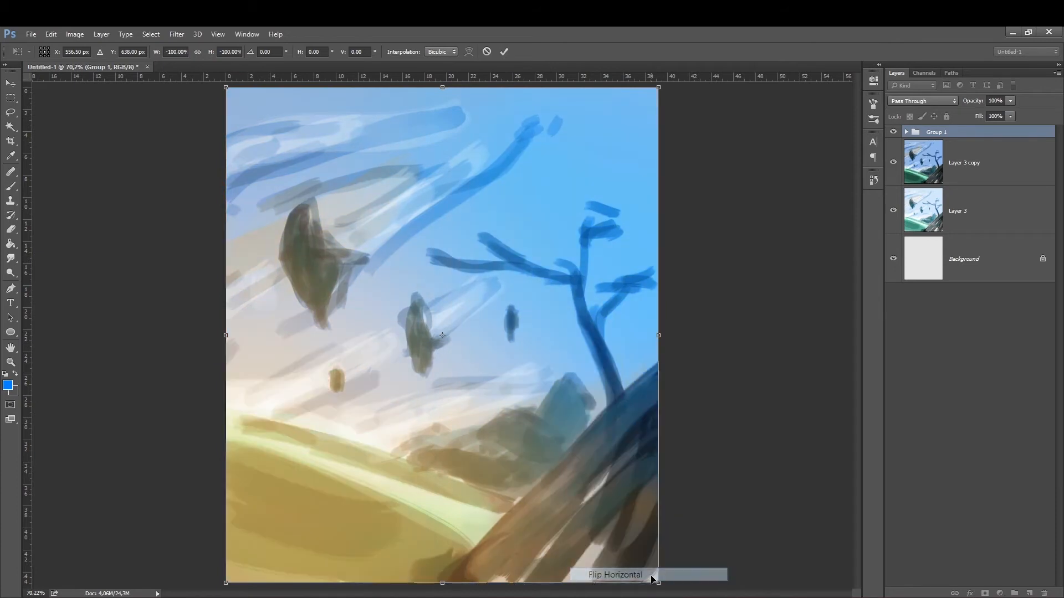
pyautogui.press('Return')
pyautogui.press('b')
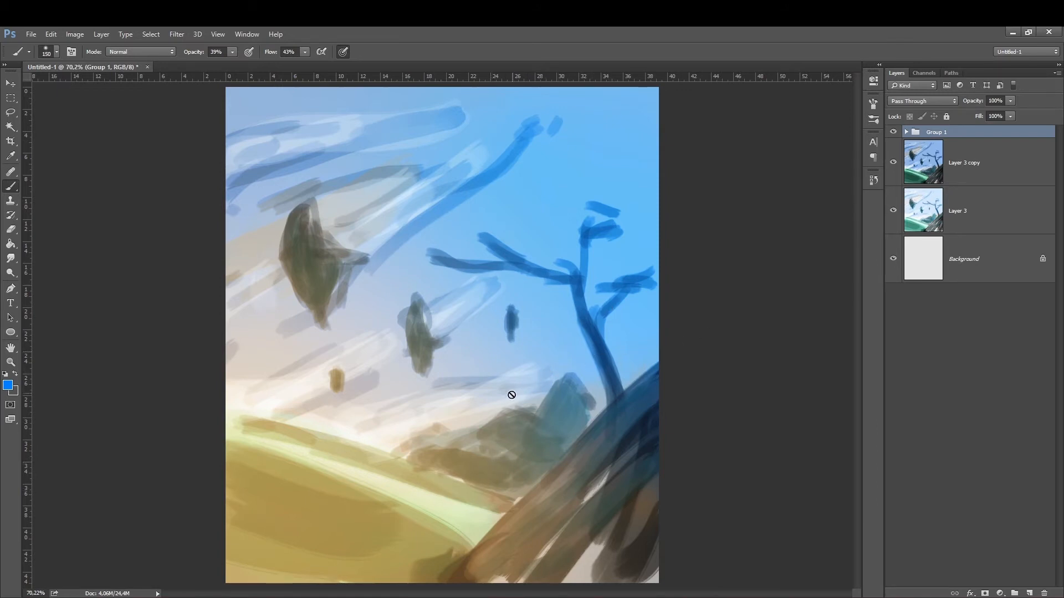
# Expand the group and create a new layer directly above Layer 3 copy, beneath the group
pyautogui.click(905, 132)
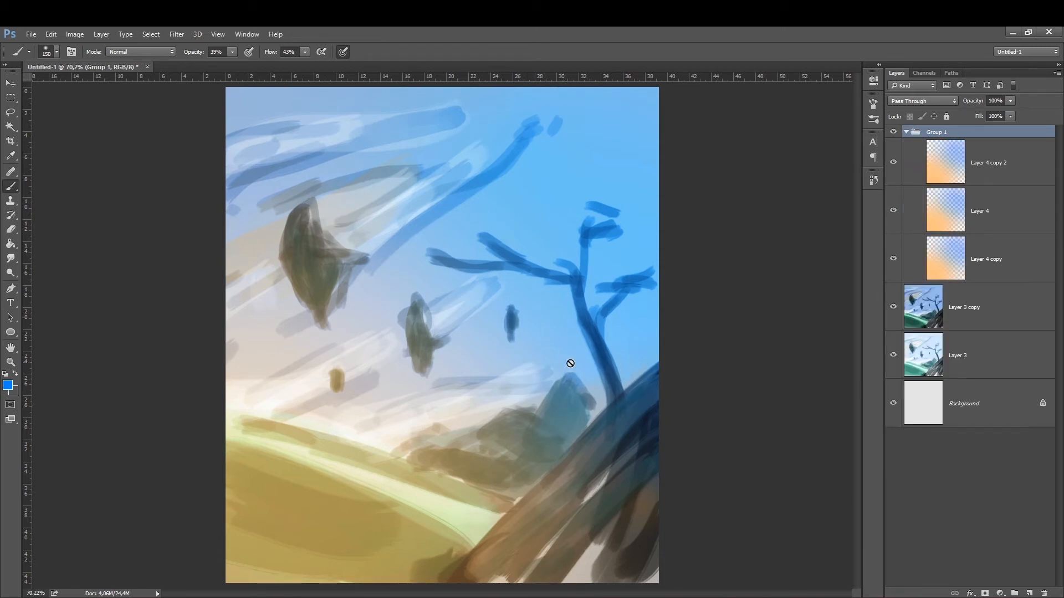
pyautogui.click(981, 313)
pyautogui.hotkey('ctrl', 'shift', 'n')
pyautogui.press('Return')
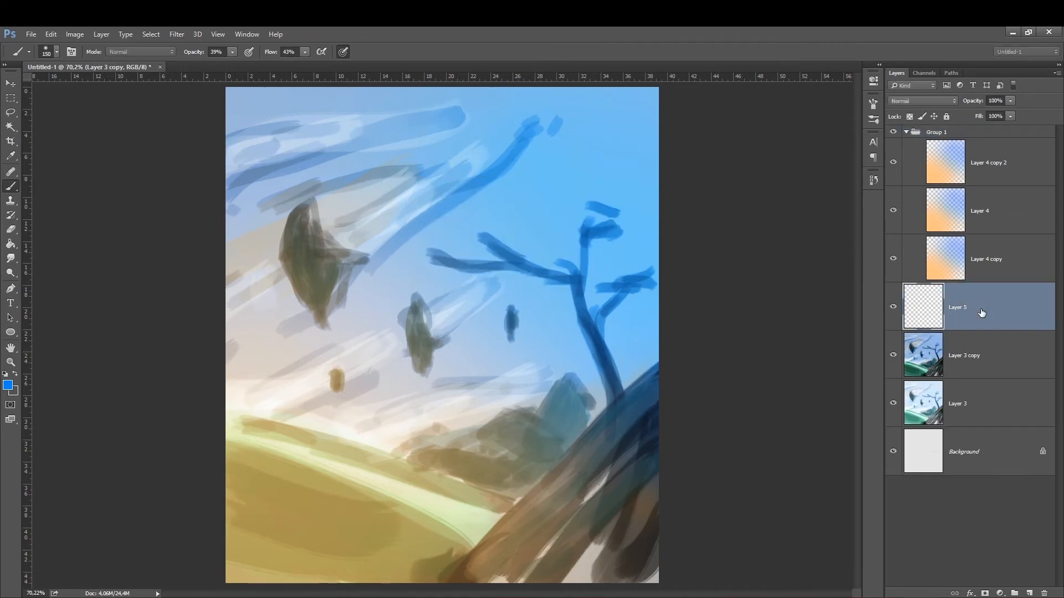
# Set the foreground colour to red (#ff0000), with the brush at 23% opacity and 400 px
pyautogui.click(8, 384)
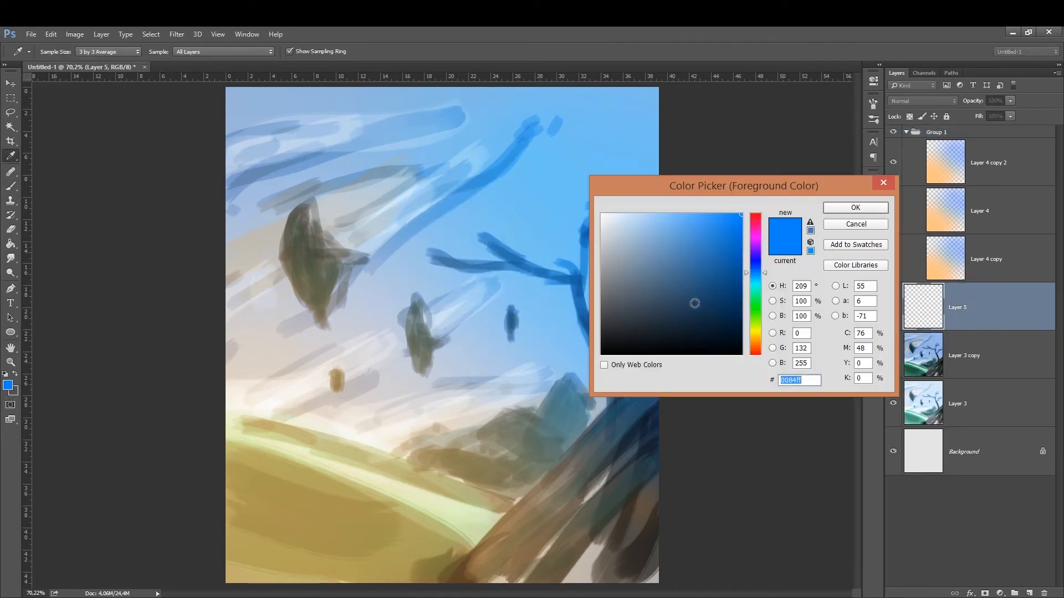
pyautogui.write('ff0000')
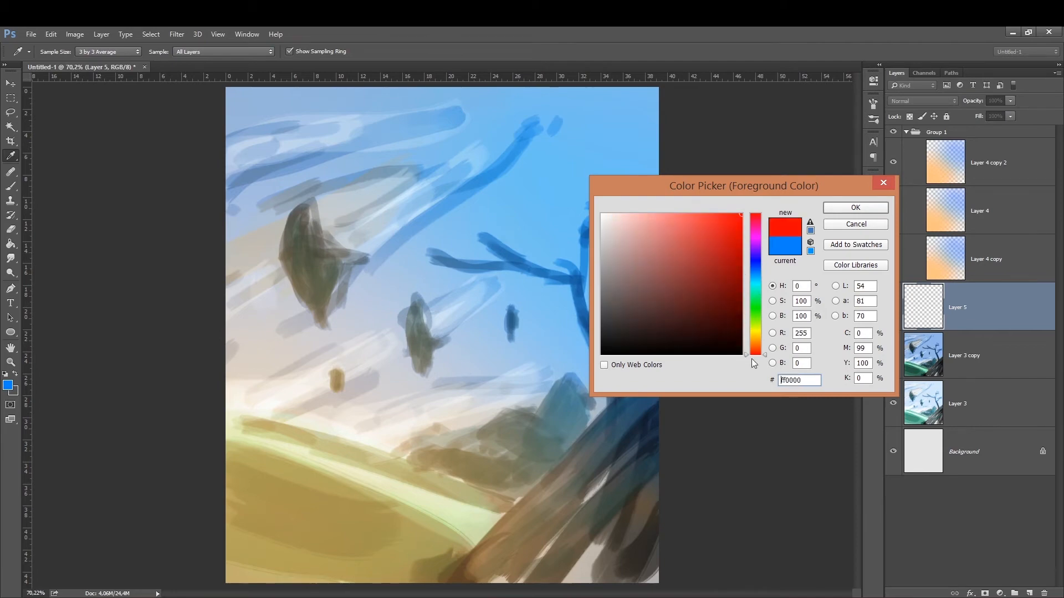
pyautogui.press('Return')
pyautogui.press('b')
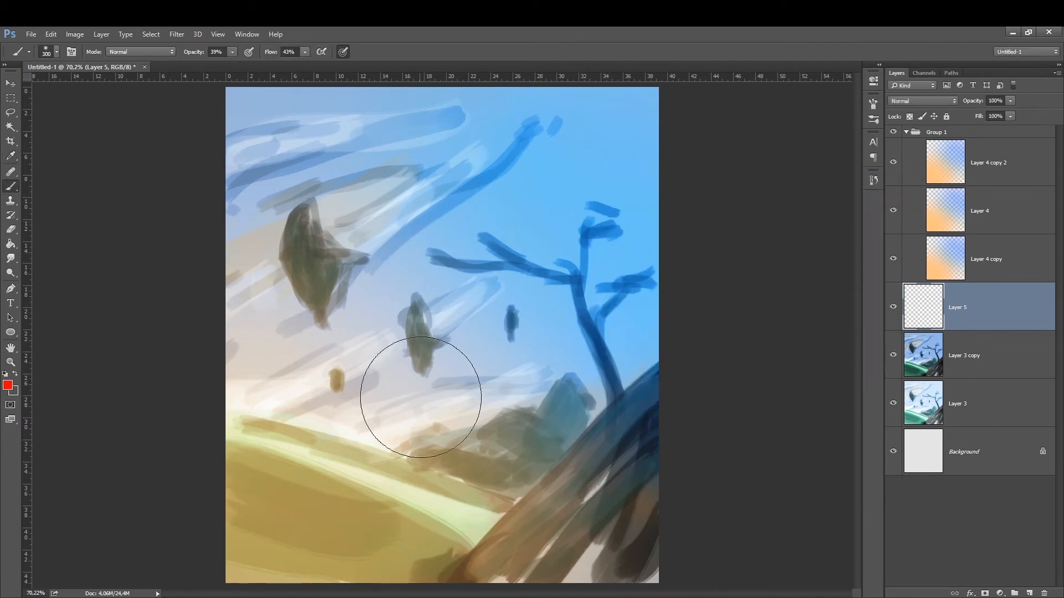
pyautogui.press('[')
pyautogui.click(232, 52)
pyautogui.moveTo(220, 69); pyautogui.dragTo(225, 69)
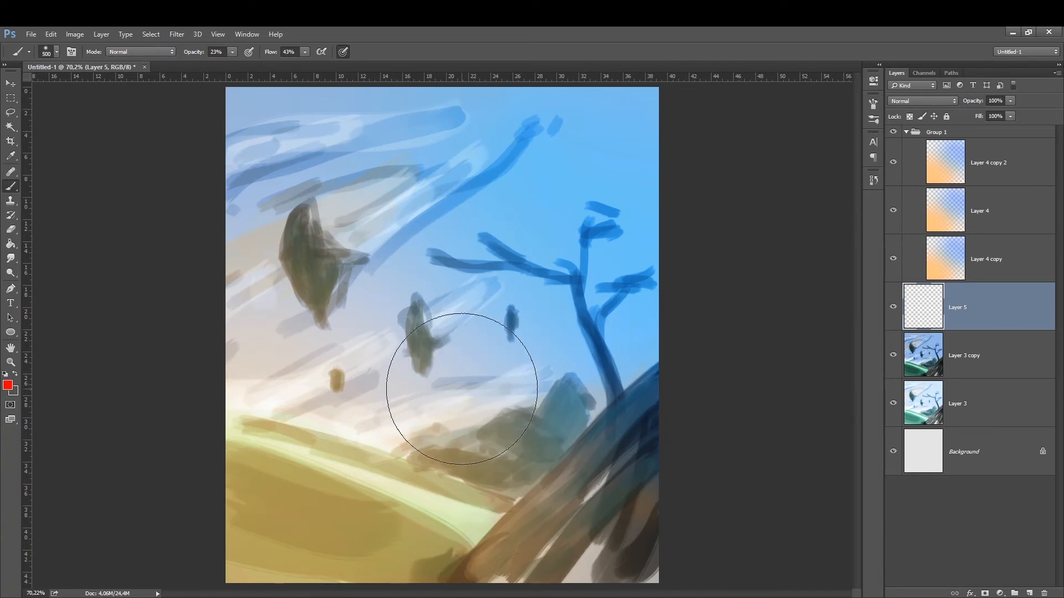
pyautogui.press('[')
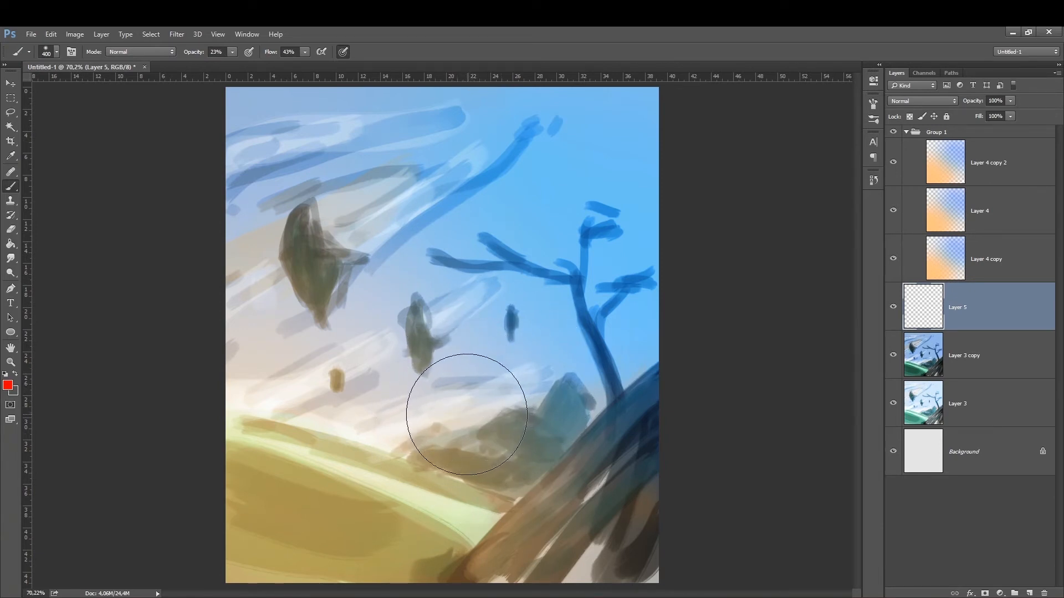
# Brush a soft red glow over the sky around the tree, varying the brush size
pyautogui.press(']')
pyautogui.press(']')
pyautogui.moveTo(473, 308)
pyautogui.mouseDown()
pyautogui.moveTo(545, 354)
pyautogui.moveTo(537, 327)
pyautogui.moveTo(593, 331)
pyautogui.moveTo(454, 226)
pyautogui.mouseUp()
pyautogui.press('[')
pyautogui.moveTo(628, 335); pyautogui.dragTo(390, 148)
pyautogui.press(']')
pyautogui.press(']')
pyautogui.moveTo(685, 309); pyautogui.dragTo(537, 134)
pyautogui.press('[')
pyautogui.press('[')
pyautogui.moveTo(624, 347)
pyautogui.mouseDown()
pyautogui.moveTo(477, 316)
pyautogui.moveTo(497, 401)
pyautogui.moveTo(589, 357)
pyautogui.mouseUp()
pyautogui.press('[')
pyautogui.press('[')
pyautogui.press('[')
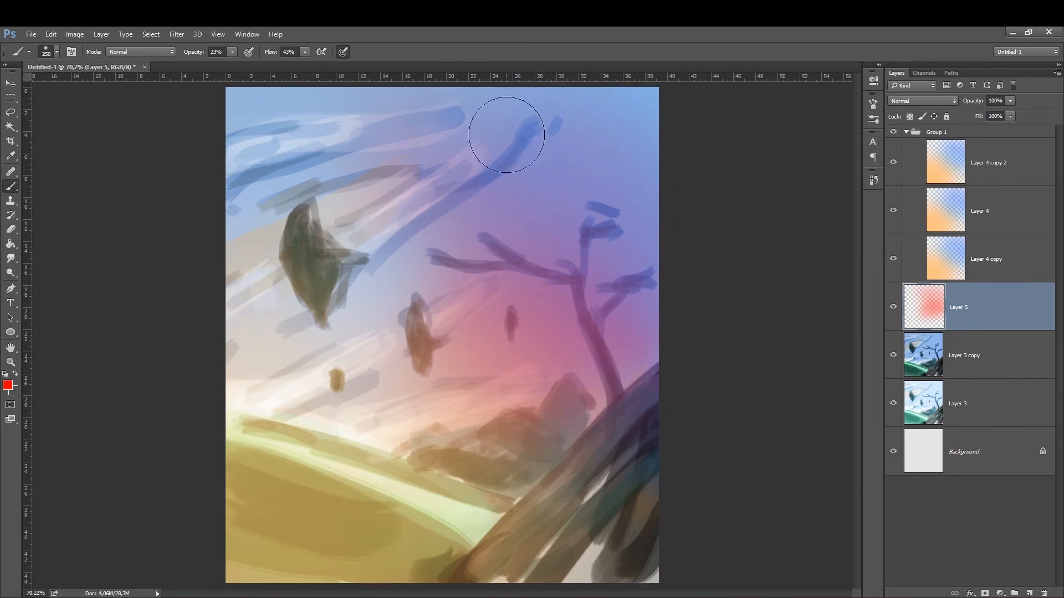
# Reduce the brush to 70 px and compare the painting with the red glow layer hidden and shown
pyautogui.press('[')
pyautogui.press('[')
pyautogui.press('[')
pyautogui.press('[')
pyautogui.press('[')
pyautogui.press('[')
pyautogui.press('[')
pyautogui.press('[')
pyautogui.click(891, 305)
pyautogui.click(891, 301)
# Add a layer mask to the group and mask a stroke across the sky near the tree with a 250 px black brush
pyautogui.click(936, 134)
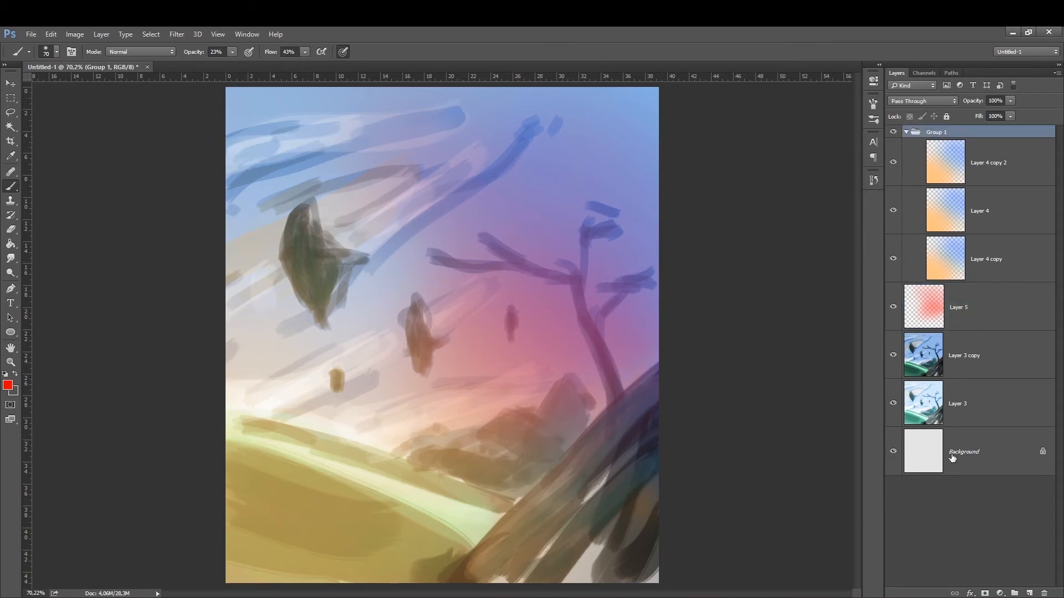
pyautogui.click(984, 594)
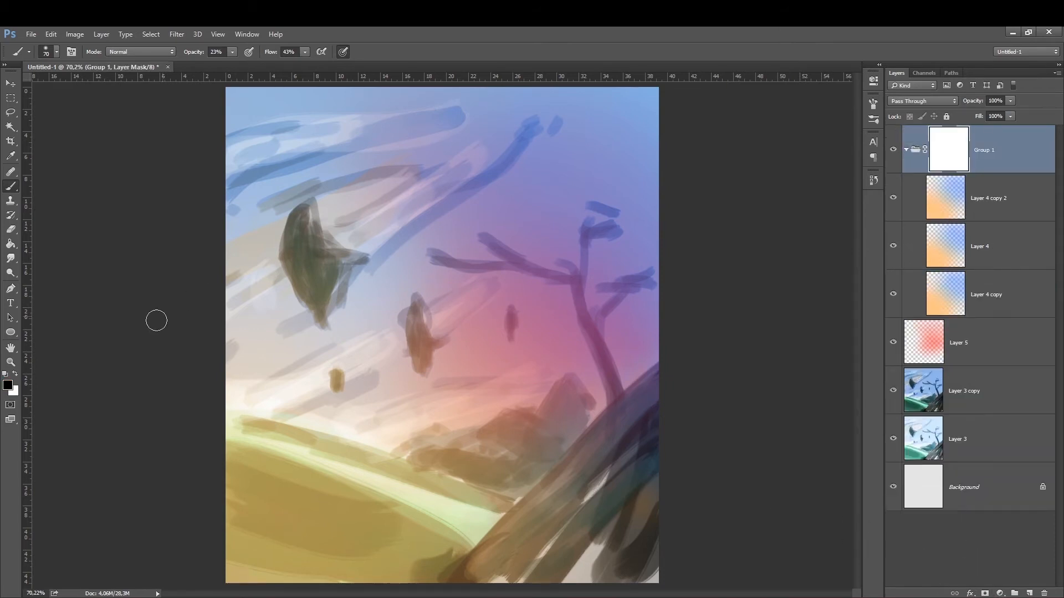
pyautogui.press(']')
pyautogui.press(']')
pyautogui.press(']')
pyautogui.press(']')
pyautogui.press(']')
pyautogui.press(']')
pyautogui.press(']')
pyautogui.press(']')
pyautogui.moveTo(477, 295); pyautogui.dragTo(605, 383)
pyautogui.press('x')
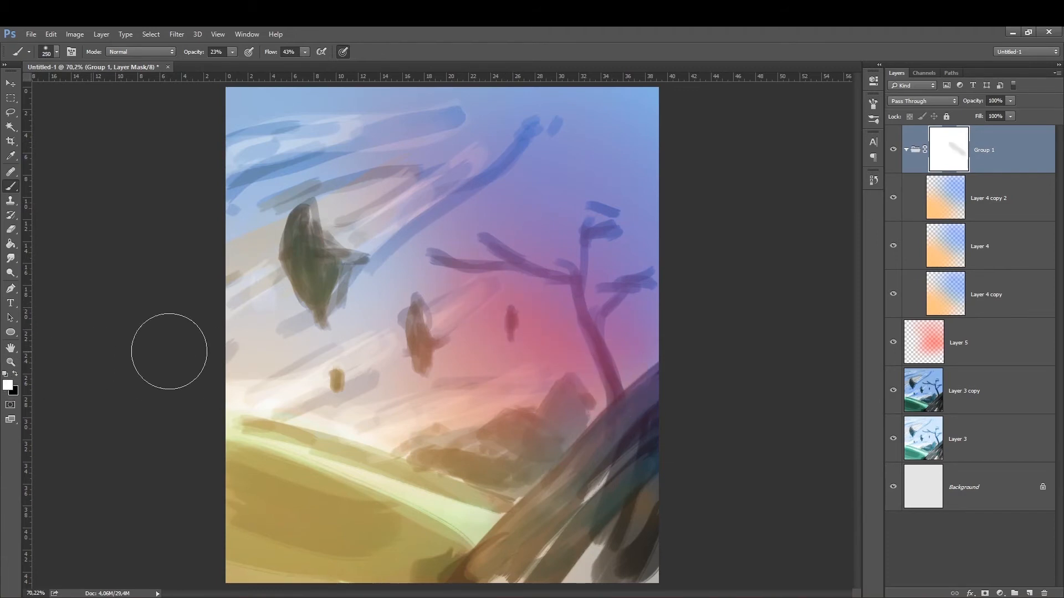
# Raise the brush opacity to 70% and mask the group over the upper-right sky with an enlarged black brush
pyautogui.press(']')
pyautogui.press(']')
pyautogui.press('7')
pyautogui.press(']')
pyautogui.press(']')
pyautogui.moveTo(432, 254)
pyautogui.mouseDown()
pyautogui.moveTo(713, 379)
pyautogui.moveTo(423, 158)
pyautogui.moveTo(676, 262)
pyautogui.moveTo(495, 154)
pyautogui.mouseUp()
pyautogui.press('[')
pyautogui.press('[')
pyautogui.press('[')
pyautogui.press('[')
pyautogui.press('[')
pyautogui.press('[')
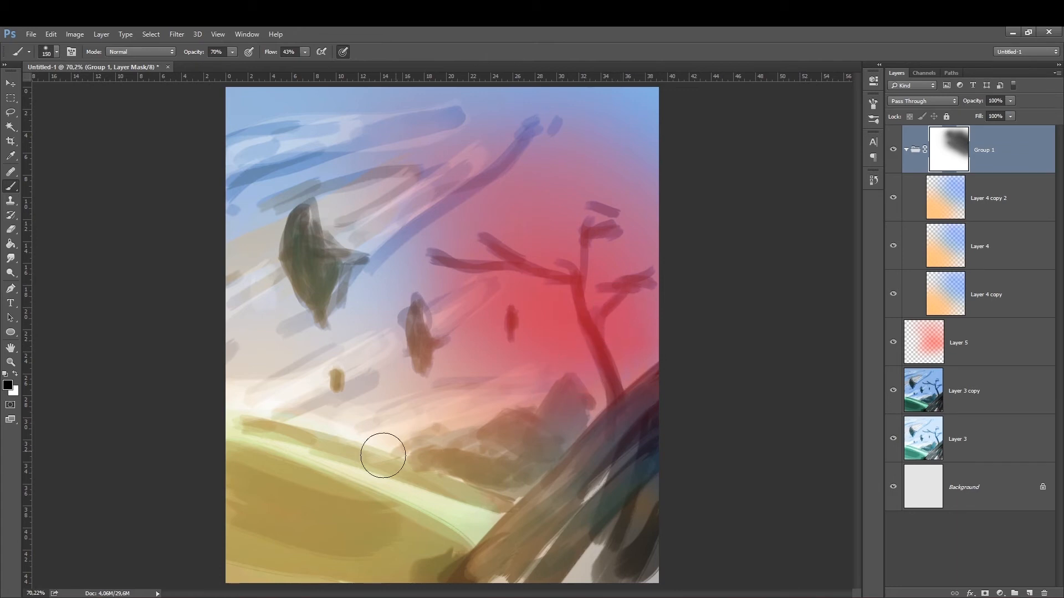
# Enlarge the brush and extend the group's mask across the middle of the sky towards the large floating island
pyautogui.press(']')
pyautogui.press(']')
pyautogui.press(']')
pyautogui.press(']')
pyautogui.press(']')
pyautogui.press(']')
pyautogui.moveTo(542, 354)
pyautogui.mouseDown()
pyautogui.moveTo(427, 320)
pyautogui.moveTo(336, 272)
pyautogui.mouseUp()
pyautogui.press('[')
# Delete the red glow layer, reset the colours to black and white, and create an empty layer above Layer 3 copy
pyautogui.click(967, 346)
pyautogui.press('Delete')
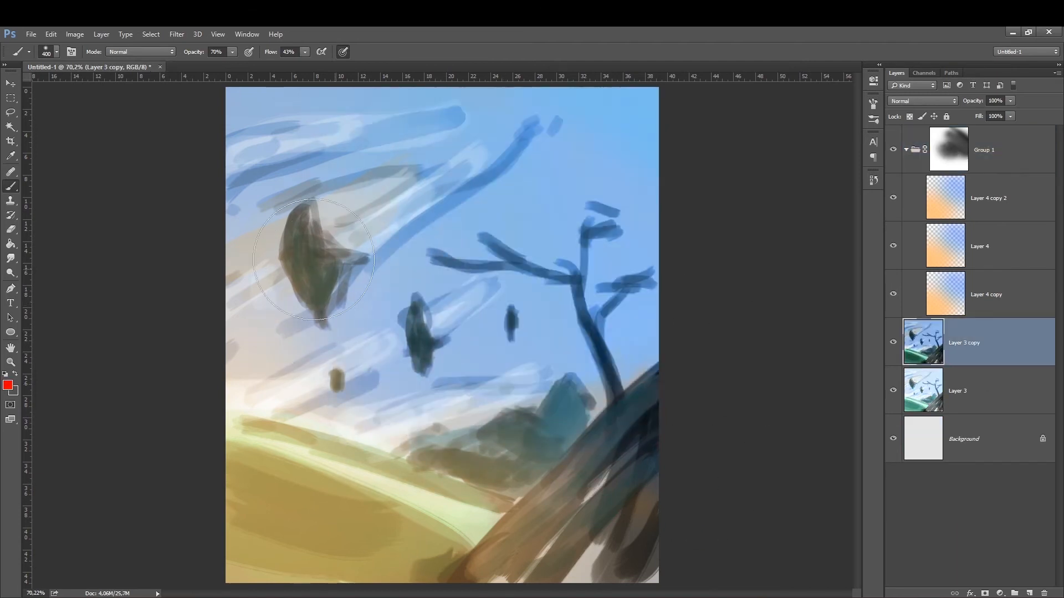
pyautogui.click(5, 375)
pyautogui.hotkey('ctrl', 'shift', 'n')
pyautogui.press('Return')
# Choose a different brush preset and reduce its size for painting a small figure
pyautogui.press('[')
pyautogui.press('[')
pyautogui.press('[')
pyautogui.press('[')
pyautogui.press('[')
pyautogui.press('[')
pyautogui.press('[')
pyautogui.press('[')
pyautogui.press('[')
pyautogui.press('[')
pyautogui.press('[')
pyautogui.press('[')
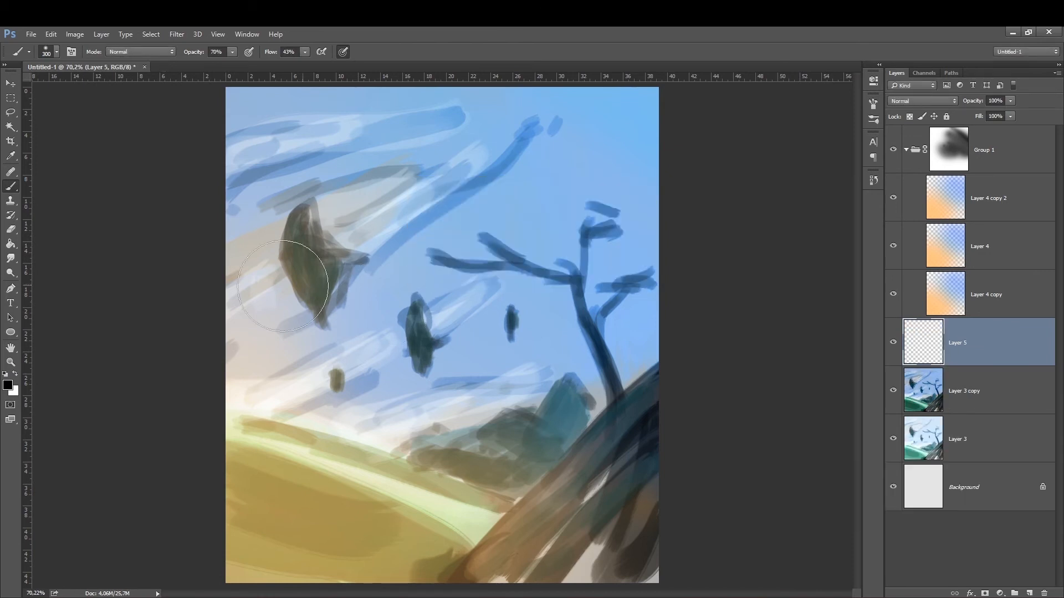
pyautogui.click(402, 387)
pyautogui.click(403, 388)
pyautogui.rightClick(415, 371)
pyautogui.click(506, 491)
pyautogui.click(726, 457)
pyautogui.press('[')
pyautogui.press('[')
pyautogui.press('[')
pyautogui.press('[')
pyautogui.press('[')
pyautogui.press('[')
pyautogui.press('[')
# Paint a black silhouette of a standing figure in a long cloak on the hill
pyautogui.moveTo(397, 382)
pyautogui.mouseDown()
pyautogui.moveTo(399, 409)
pyautogui.moveTo(415, 416)
pyautogui.moveTo(371, 413)
pyautogui.moveTo(407, 418)
pyautogui.moveTo(418, 479)
pyautogui.mouseUp()
pyautogui.moveTo(417, 429); pyautogui.dragTo(419, 491)
pyautogui.moveTo(381, 420)
pyautogui.mouseDown()
pyautogui.moveTo(362, 492)
pyautogui.moveTo(390, 510)
pyautogui.mouseUp()
pyautogui.moveTo(404, 426); pyautogui.dragTo(414, 517)
pyautogui.moveTo(413, 451); pyautogui.dragTo(422, 535)
pyautogui.moveTo(421, 477); pyautogui.dragTo(424, 531)
pyautogui.moveTo(423, 529); pyautogui.dragTo(377, 538)
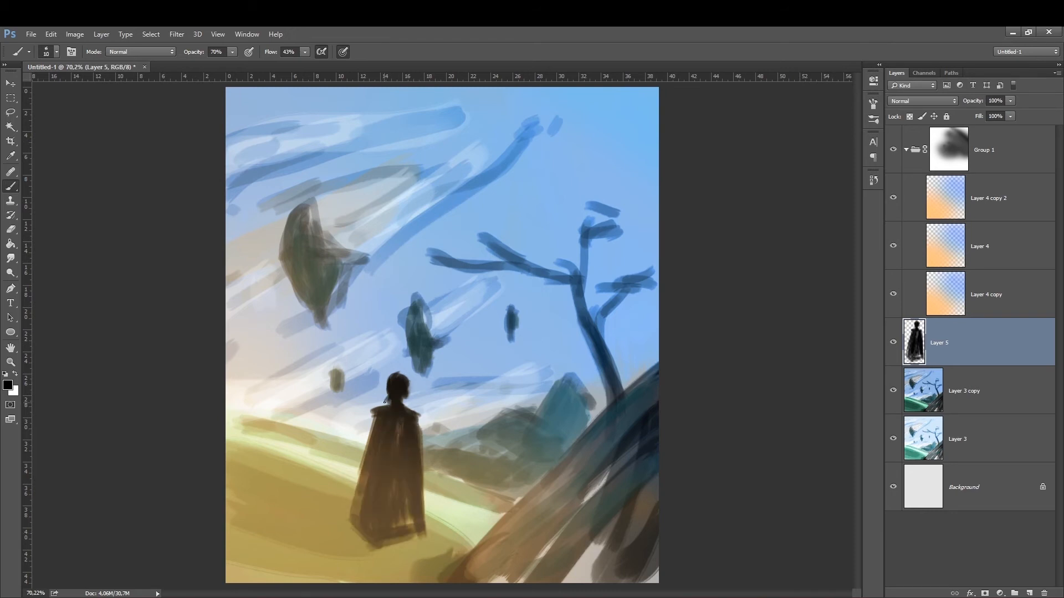
# Paint thin windblown strands of hair on the cloaked figure's head and move the figure slightly up the hill
pyautogui.moveTo(395, 381); pyautogui.dragTo(344, 403)
pyautogui.press(']')
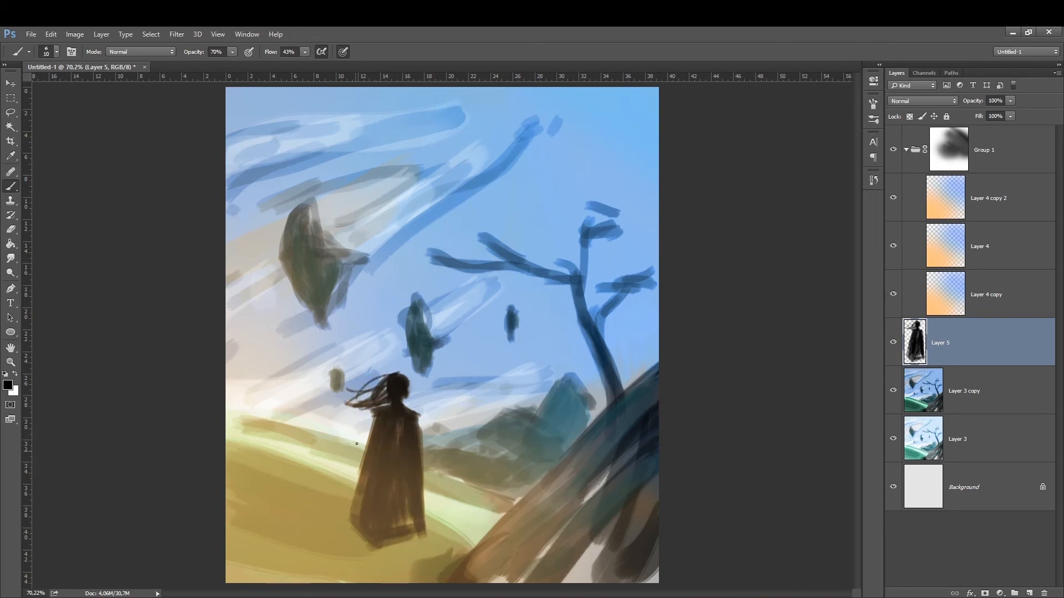
pyautogui.hotkey('ctrl', 't')
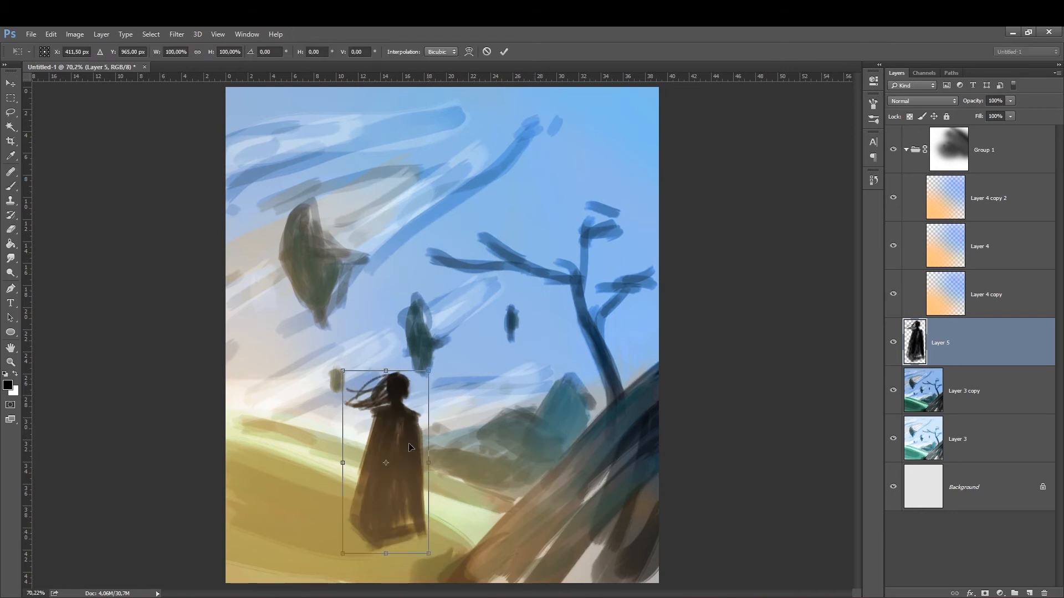
pyautogui.moveTo(383, 437); pyautogui.dragTo(365, 430)
pyautogui.press('Return')
# Sketch thin curved guide lines on both sides of the figure, across the hill and up to the tree
pyautogui.press('b')
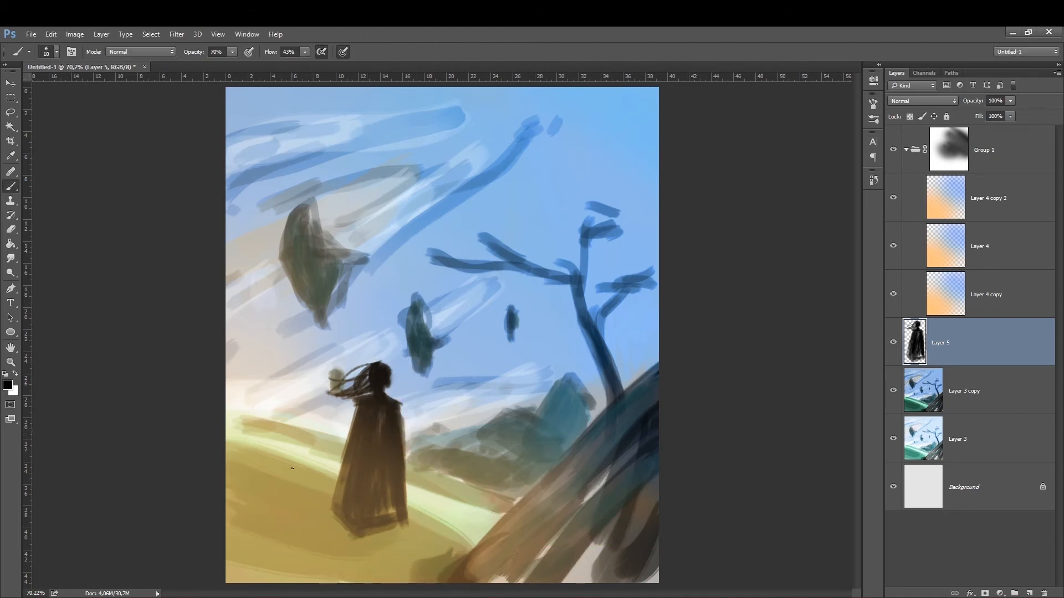
pyautogui.moveTo(226, 491); pyautogui.dragTo(315, 483)
pyautogui.moveTo(414, 516)
pyautogui.mouseDown()
pyautogui.moveTo(536, 428)
pyautogui.moveTo(600, 364)
pyautogui.mouseUp()
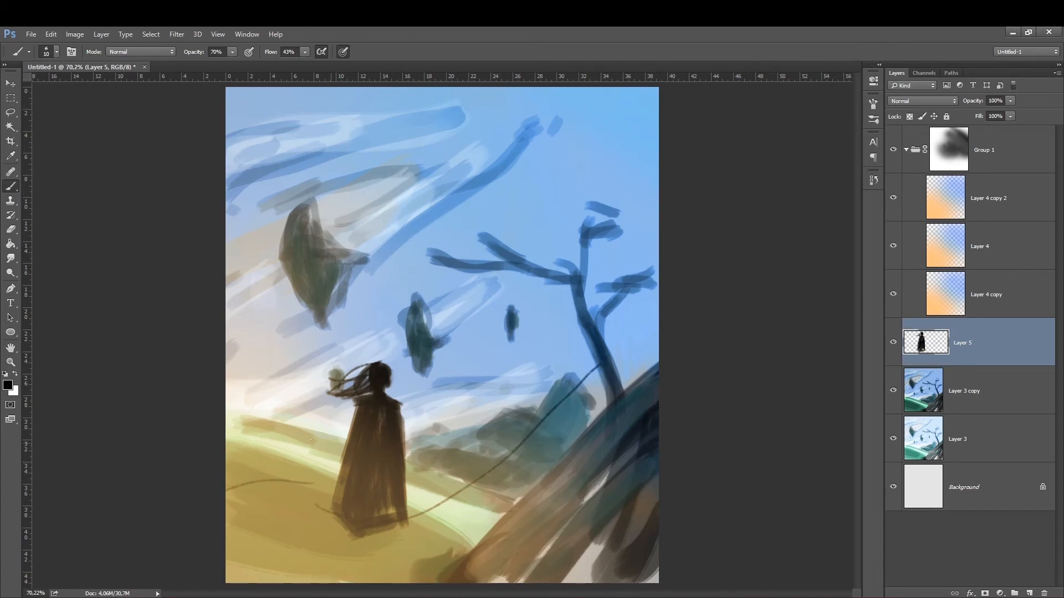
# Flip Group 1 with its mask both vertically and horizontally to bring the warm light to the tree's side of the sky
pyautogui.click(984, 151)
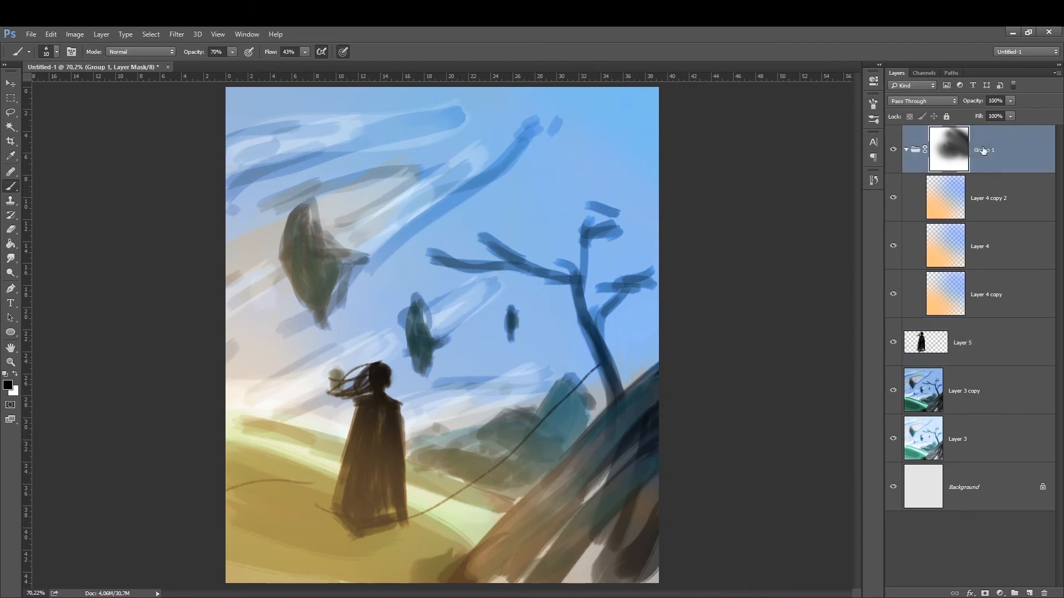
pyautogui.hotkey('ctrl', 't')
pyautogui.rightClick(564, 262)
pyautogui.click(598, 454)
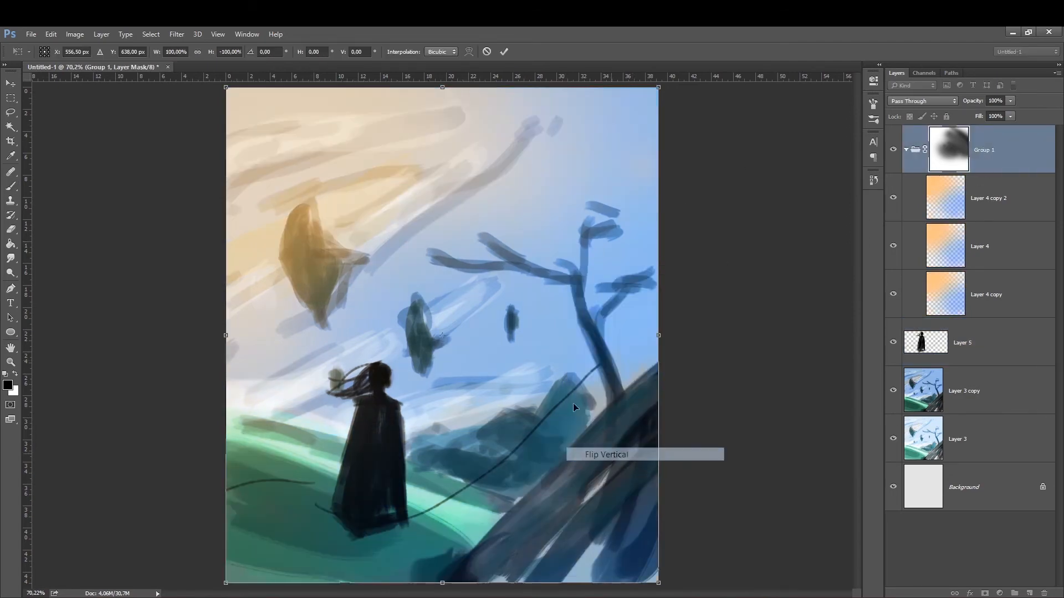
pyautogui.rightClick(501, 332)
pyautogui.click(573, 510)
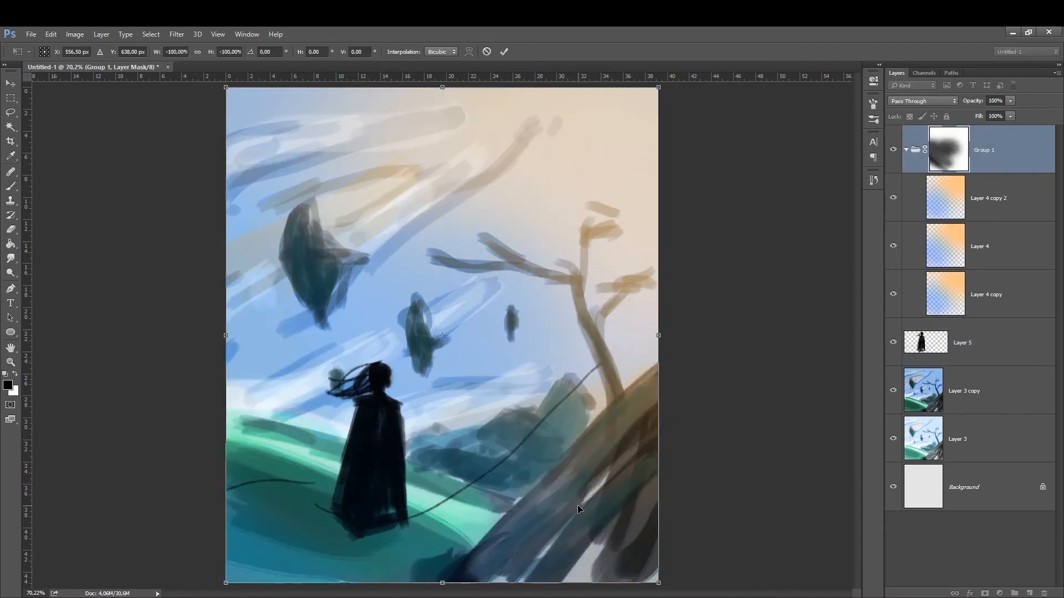
# Stretch the flipped Group 1 beyond the canvas's lower-left corner and apply the transformation
pyautogui.moveTo(223, 586); pyautogui.dragTo(118, 597)
pyautogui.moveTo(336, 386)
pyautogui.mouseDown()
pyautogui.moveTo(302, 415)
pyautogui.moveTo(337, 386)
pyautogui.mouseUp()
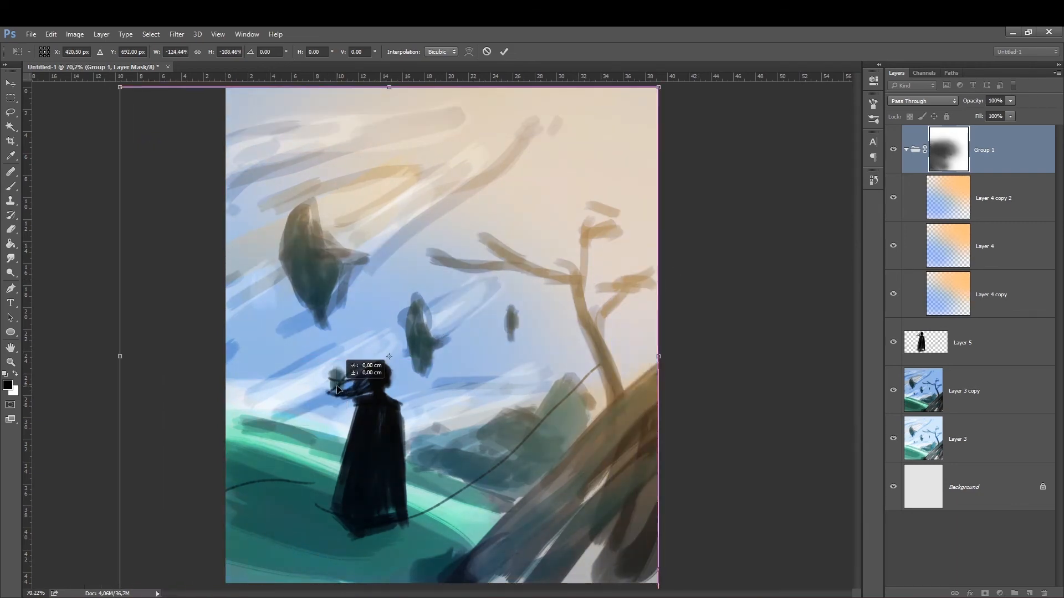
pyautogui.hotkey('ctrl', '-')
pyautogui.hotkey('ctrl', '-')
pyautogui.moveTo(197, 552); pyautogui.dragTo(158, 579)
pyautogui.press('Return')
# Lighten the dark area of Group 1's mask using white and a soft 500 px brush
pyautogui.press('b')
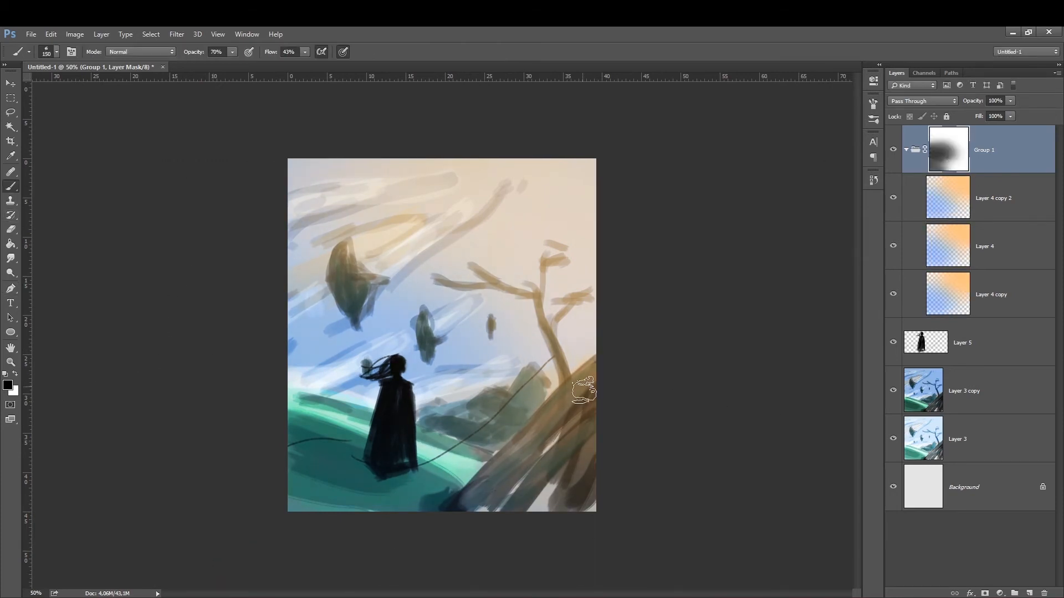
pyautogui.moveTo(586, 391); pyautogui.dragTo(365, 199)
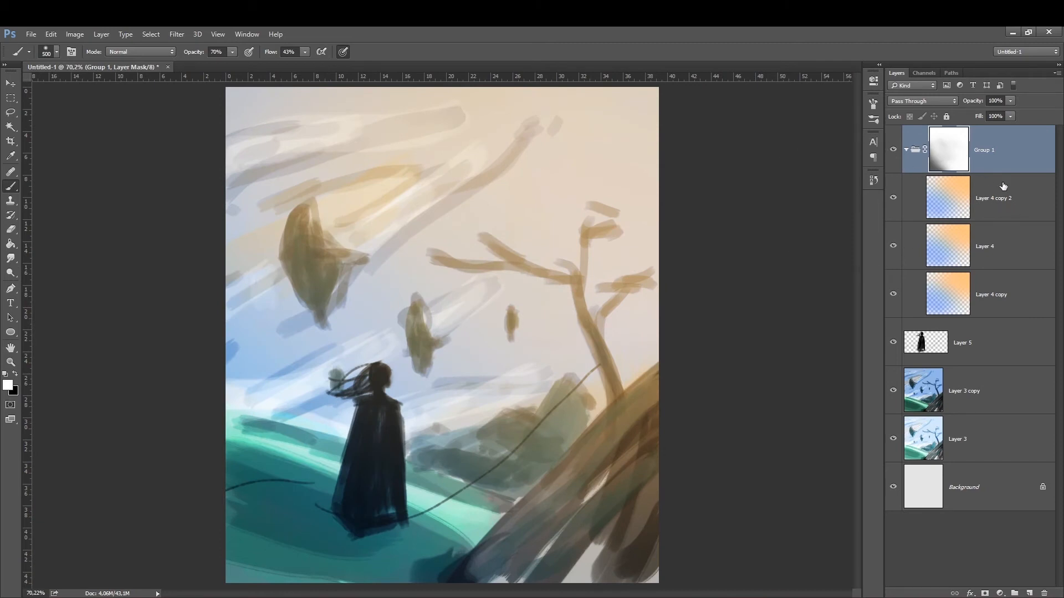
# Create an empty layer at the top of Group 1's contents and choose a saturated orange as the foreground colour
pyautogui.hotkey('ctrl', 'shift', 'alt', 'n')
pyautogui.click(9, 386)
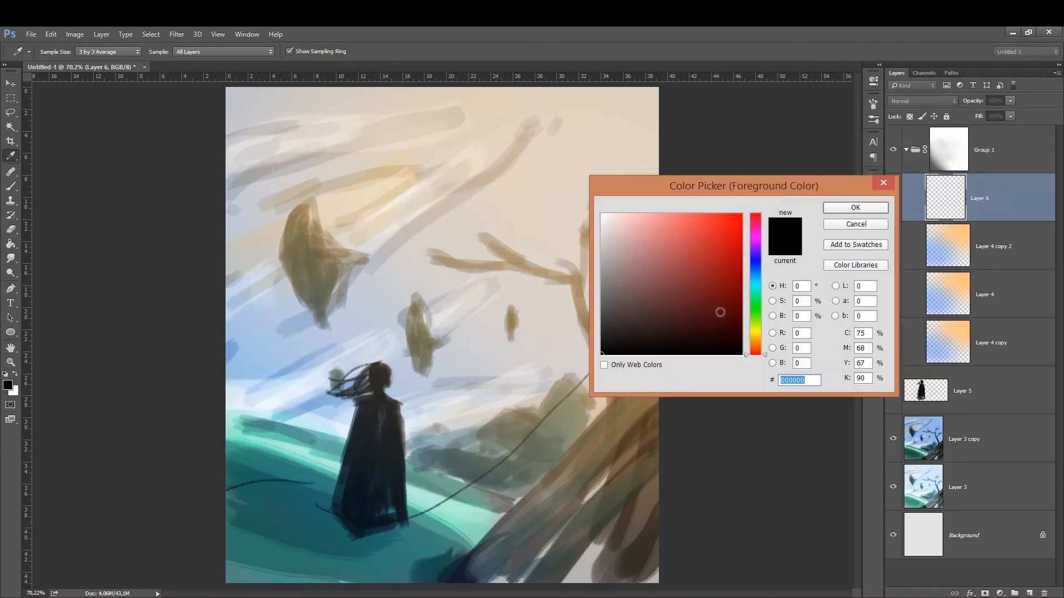
pyautogui.moveTo(755, 347); pyautogui.dragTo(755, 337)
pyautogui.moveTo(714, 286); pyautogui.dragTo(741, 213)
pyautogui.moveTo(755, 336); pyautogui.dragTo(755, 338)
pyautogui.press('Return')
pyautogui.press('b')
# Add an empty layer above Layer 5, set its blend mode to Color Dodge, and reduce the brush to 125 px
pyautogui.click(987, 387)
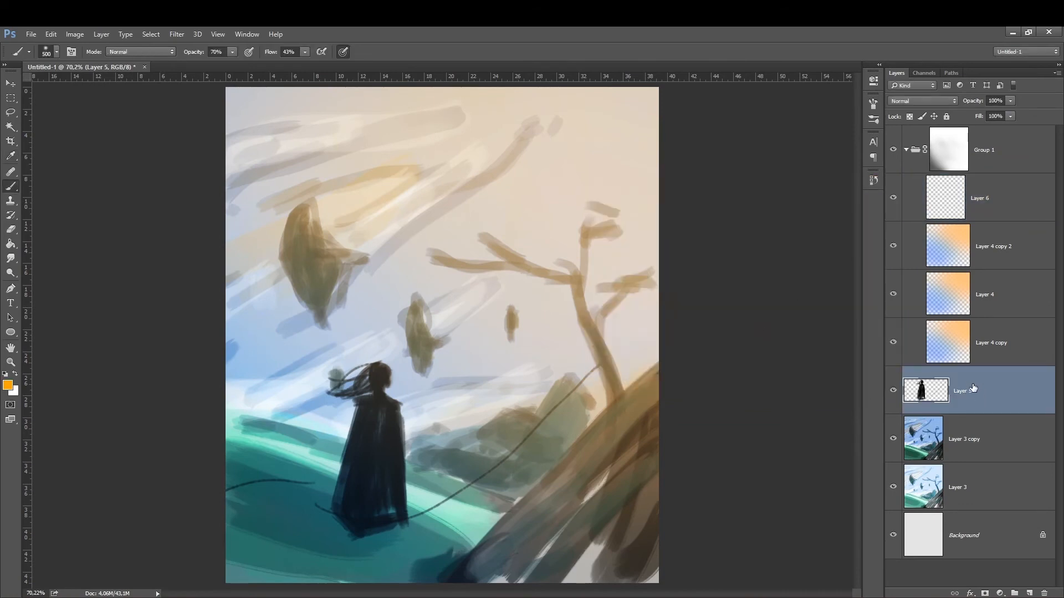
pyautogui.hotkey('ctrl', 'shift', 'alt', 'n')
pyautogui.press('[')
pyautogui.press('[')
pyautogui.press('[')
pyautogui.press('[')
pyautogui.press('[')
pyautogui.press('[')
pyautogui.press('[')
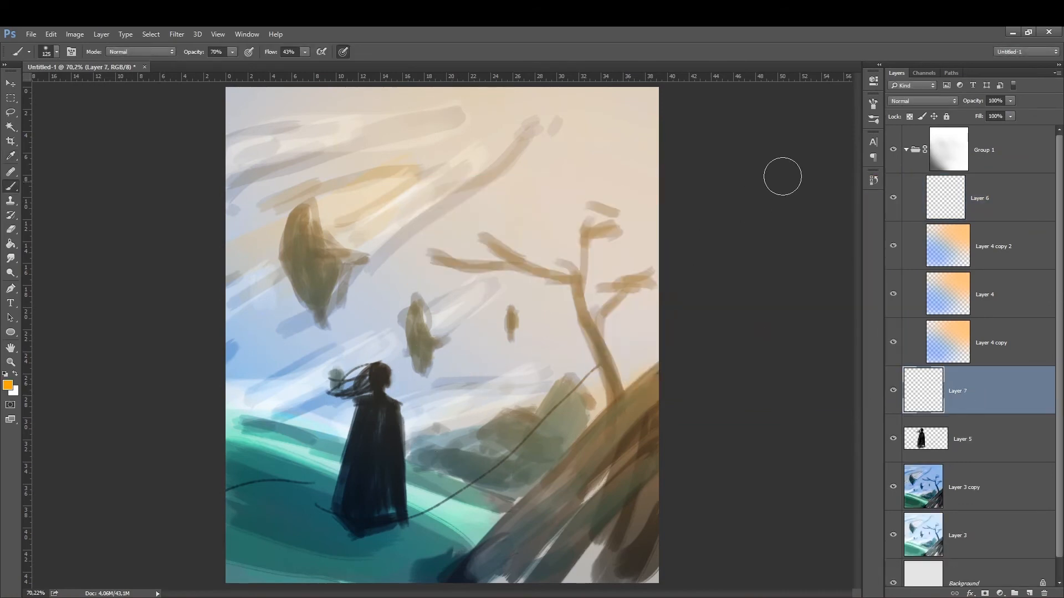
pyautogui.click(923, 101)
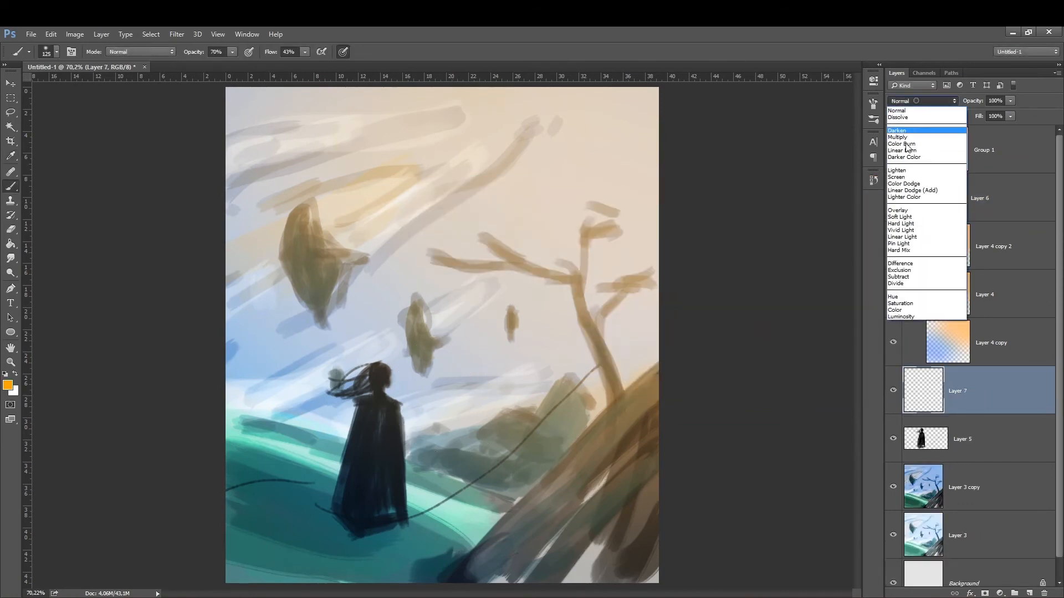
pyautogui.click(914, 186)
# Paint an orange glow across the cloak and hill, and move the glow layer below Layer 5
pyautogui.press(']')
pyautogui.moveTo(494, 526); pyautogui.dragTo(317, 447)
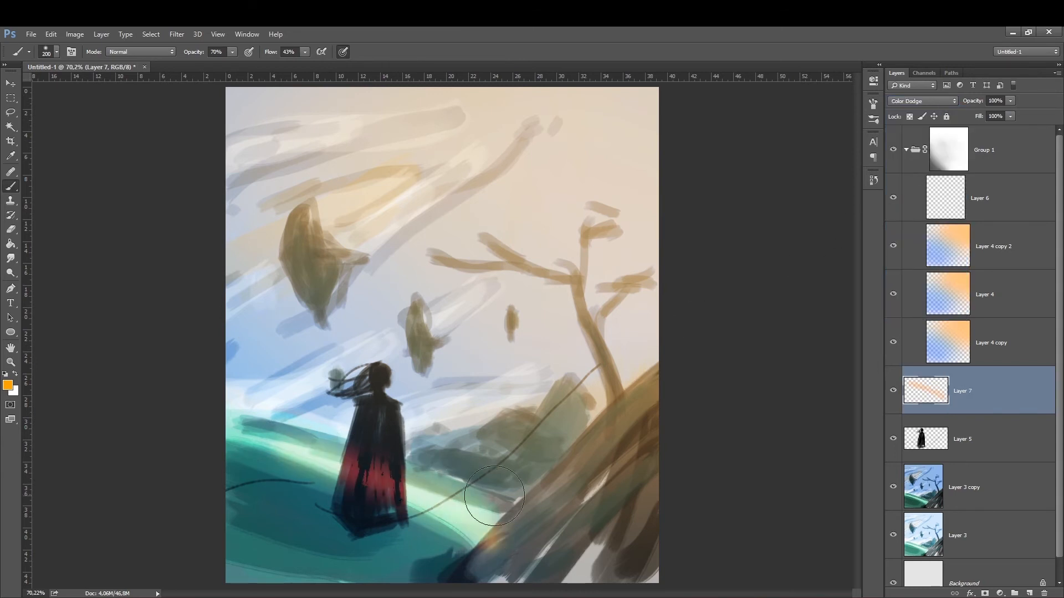
pyautogui.moveTo(497, 512); pyautogui.dragTo(317, 459)
pyautogui.moveTo(945, 394); pyautogui.dragTo(972, 441)
# Paint warm orange highlights along the hill's crest and the edge of the rocky slope using a smaller brush
pyautogui.press('[')
pyautogui.press('[')
pyautogui.moveTo(264, 443); pyautogui.dragTo(240, 435)
pyautogui.moveTo(255, 455); pyautogui.dragTo(293, 464)
pyautogui.press('[')
pyautogui.moveTo(661, 352)
pyautogui.mouseDown()
pyautogui.moveTo(582, 455)
pyautogui.moveTo(602, 438)
pyautogui.moveTo(447, 580)
pyautogui.mouseUp()
pyautogui.press(']')
pyautogui.moveTo(466, 490); pyautogui.dragTo(501, 501)
pyautogui.moveTo(436, 560); pyautogui.dragTo(360, 532)
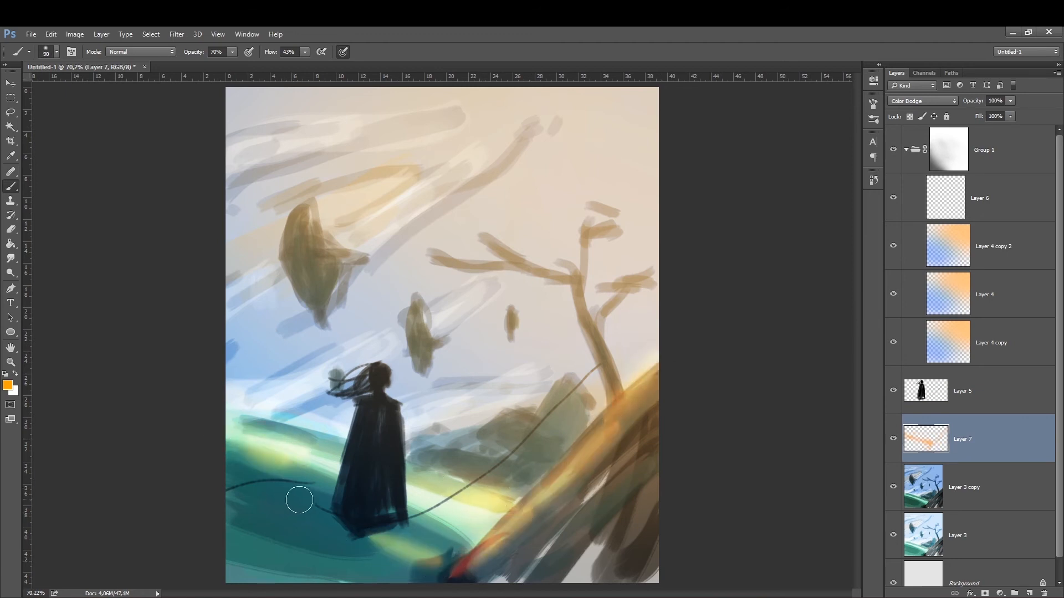
# Paint additional soft yellow patches of light on the green hill around the figure
pyautogui.moveTo(304, 499); pyautogui.dragTo(241, 478)
pyautogui.moveTo(327, 444); pyautogui.dragTo(239, 424)
pyautogui.moveTo(405, 517); pyautogui.dragTo(470, 546)
pyautogui.press(']')
pyautogui.press(']')
pyautogui.moveTo(265, 484); pyautogui.dragTo(240, 474)
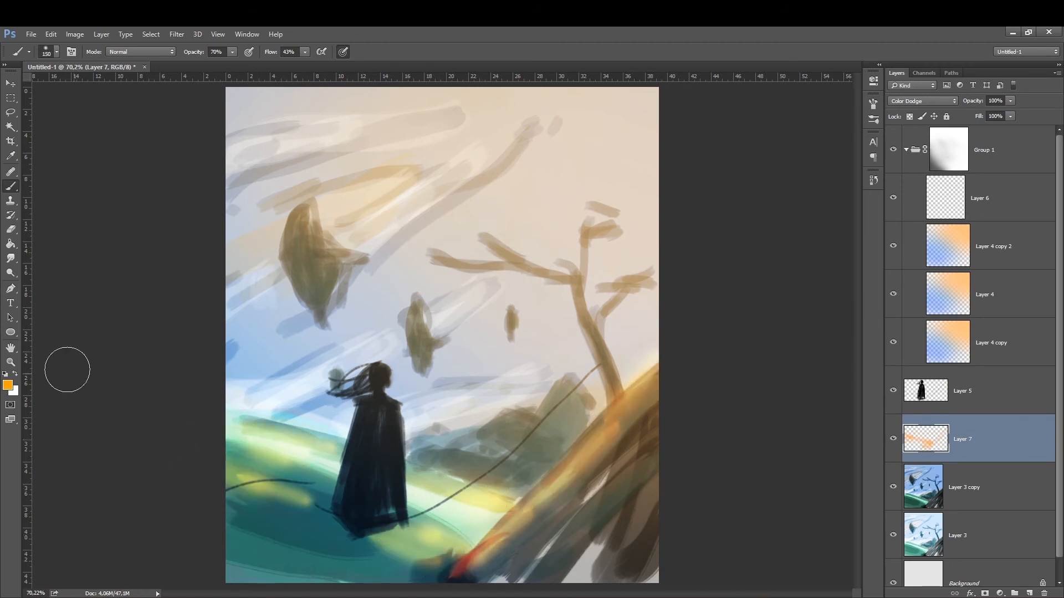
# Soften the glow on the foreground hill and slope base with a large eraser at 15% opacity
pyautogui.click(11, 230)
pyautogui.press(']')
pyautogui.moveTo(424, 561)
pyautogui.mouseDown()
pyautogui.moveTo(312, 542)
pyautogui.moveTo(222, 473)
pyautogui.mouseUp()
pyautogui.moveTo(464, 563)
pyautogui.mouseDown()
pyautogui.moveTo(262, 473)
pyautogui.moveTo(418, 519)
pyautogui.mouseUp()
pyautogui.press('[')
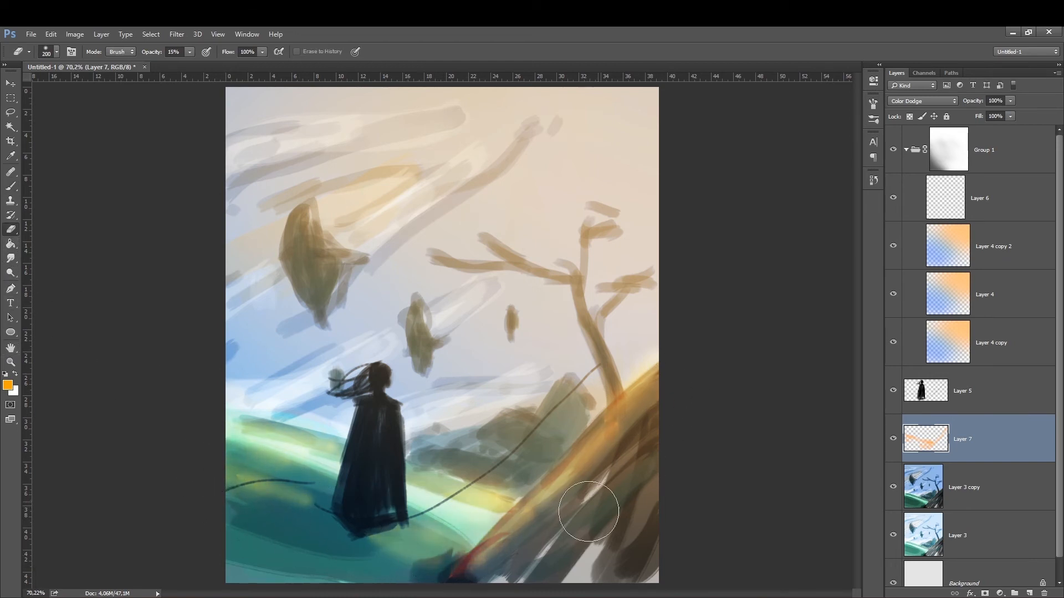
pyautogui.press('[')
# Scale the figure on Layer 5 down to a small silhouette and place it on the hill's ridge
pyautogui.click(971, 382)
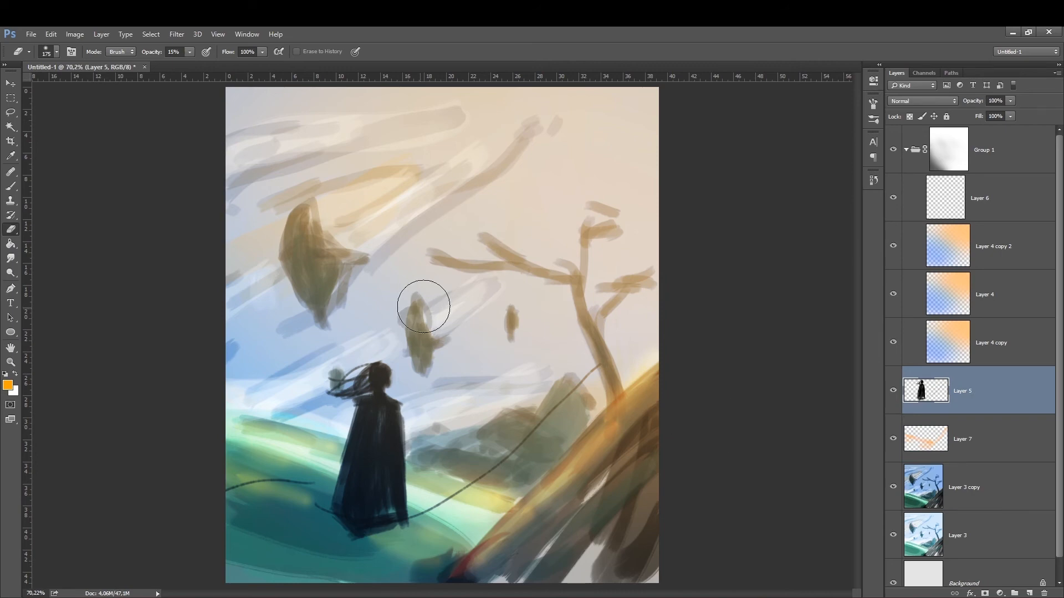
pyautogui.hotkey('ctrl', 't')
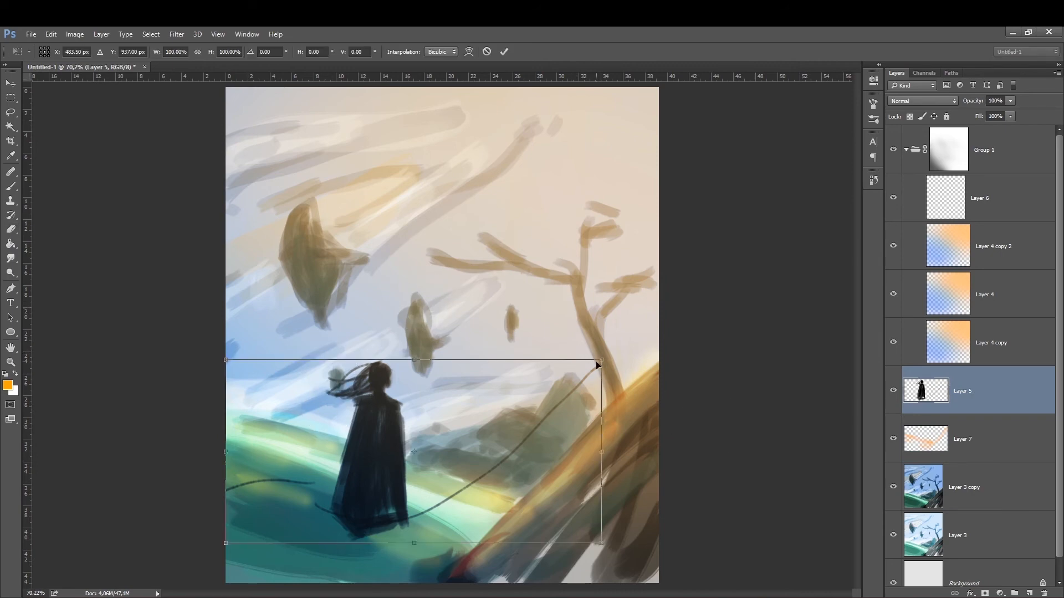
pyautogui.moveTo(591, 363); pyautogui.dragTo(347, 484)
pyautogui.moveTo(289, 534); pyautogui.dragTo(417, 480)
pyautogui.press('Return')
# Erase the guide lines on both sides of the small figure using a small eraser at 100% opacity
pyautogui.press('e')
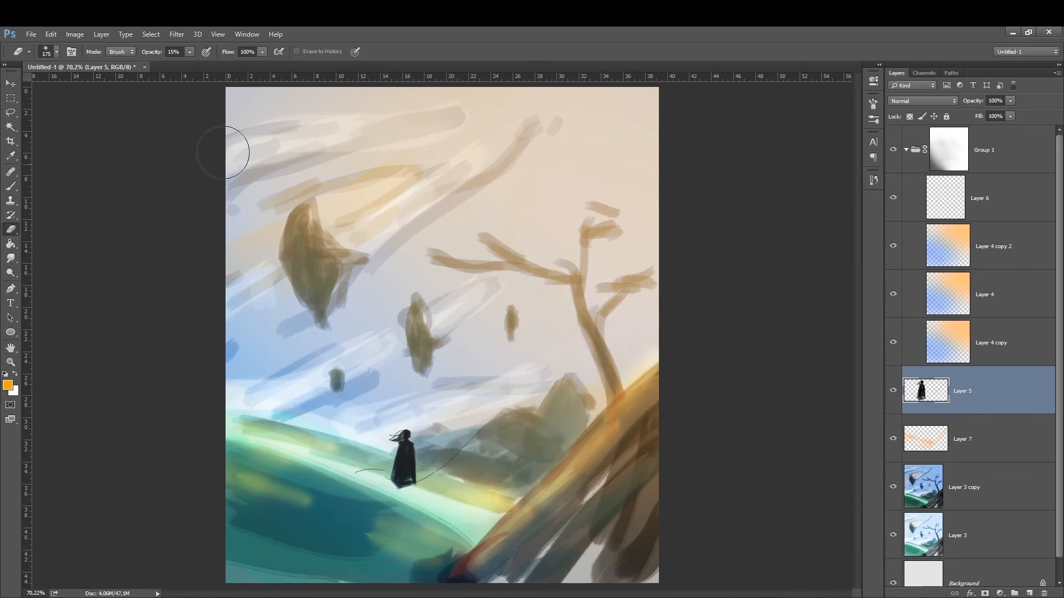
pyautogui.press('0')
pyautogui.press('[')
pyautogui.press('[')
pyautogui.press('[')
pyautogui.press('[')
pyautogui.press('[')
pyautogui.press('[')
pyautogui.moveTo(421, 497); pyautogui.dragTo(422, 487)
pyautogui.press('[')
pyautogui.moveTo(359, 480); pyautogui.dragTo(381, 473)
# Compare the scene with the figure hidden and shown, and move the figure slightly up the ridge
pyautogui.click(893, 391)
pyautogui.click(893, 391)
pyautogui.hotkey('ctrl', 't')
pyautogui.moveTo(480, 430)
pyautogui.mouseDown()
pyautogui.moveTo(460, 440)
pyautogui.moveTo(463, 469)
pyautogui.moveTo(374, 452)
pyautogui.mouseUp()
pyautogui.press('Return')
# Scale the figure to about 78% and move it down the ridge towards the rocky slope
pyautogui.press('e')
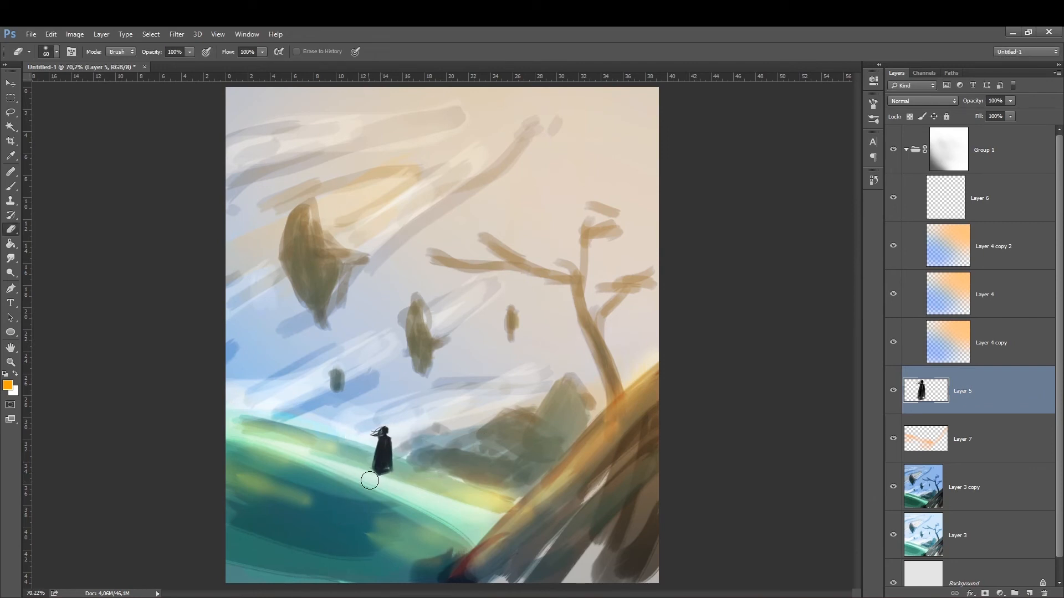
pyautogui.press('[')
pyautogui.hotkey('ctrl', 't')
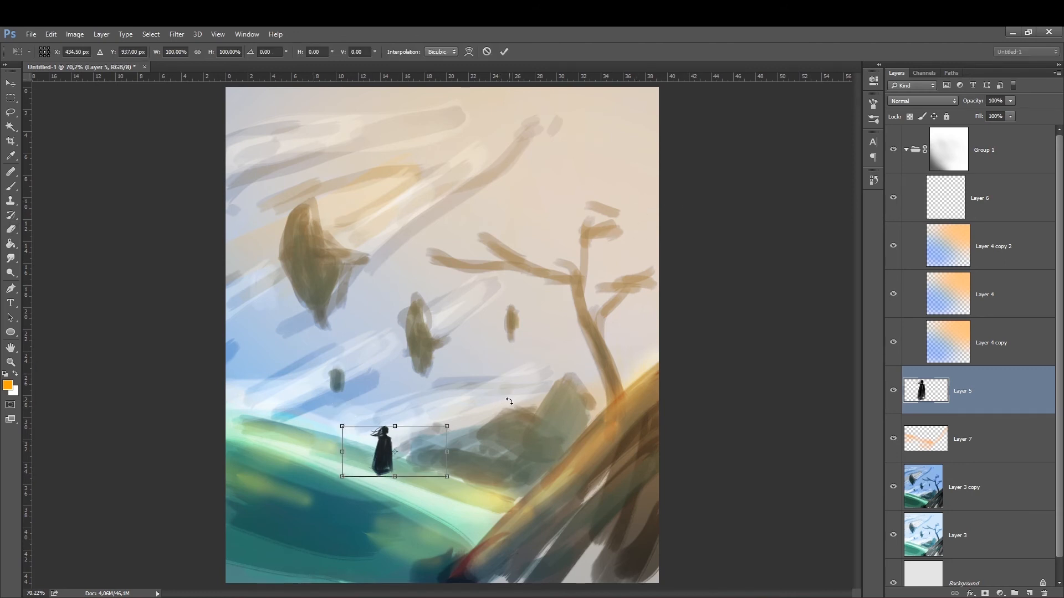
pyautogui.moveTo(405, 449); pyautogui.dragTo(511, 496)
pyautogui.moveTo(508, 459)
pyautogui.mouseDown()
pyautogui.moveTo(485, 473)
pyautogui.moveTo(501, 468)
pyautogui.mouseUp()
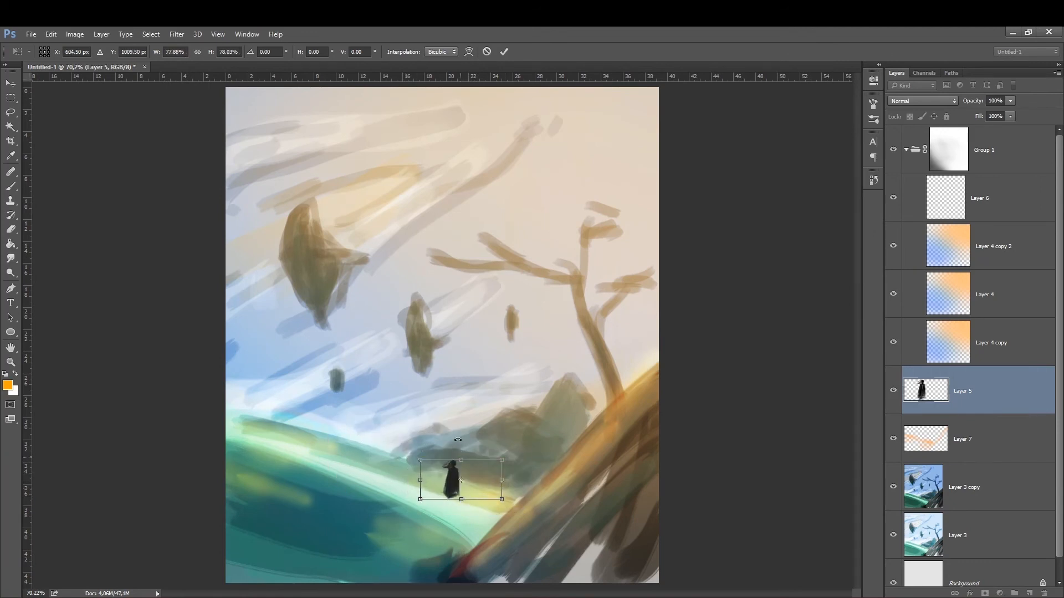
pyautogui.press('Return')
pyautogui.press('e')
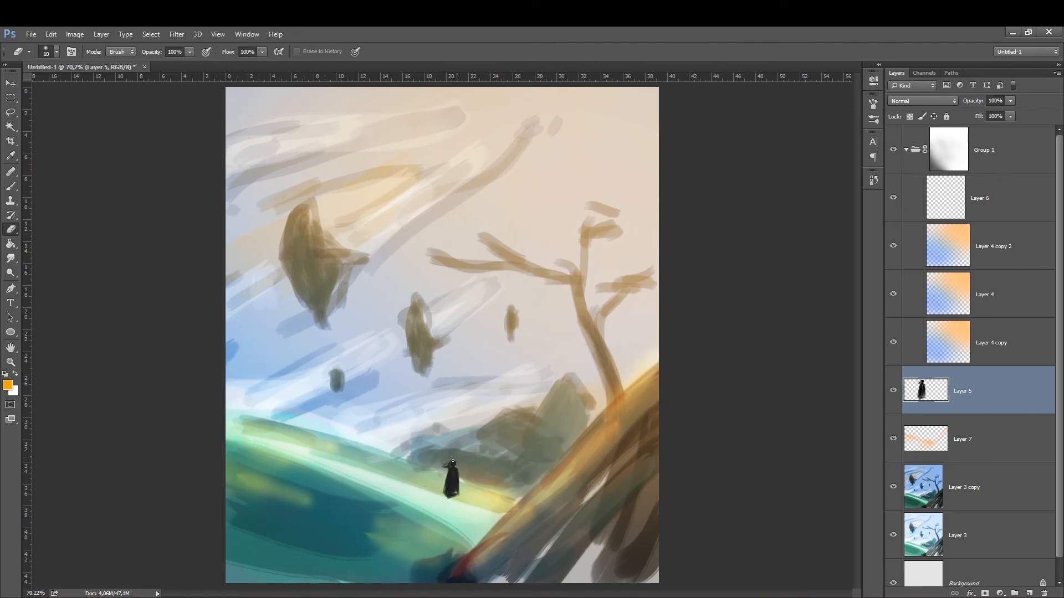
# Sketch a large spiral guide line around the figure, floating islands and tree with a small black brush, and undo it
pyautogui.press('b')
pyautogui.press('[')
pyautogui.press('[')
pyautogui.press('[')
pyautogui.press('[')
pyautogui.press('[')
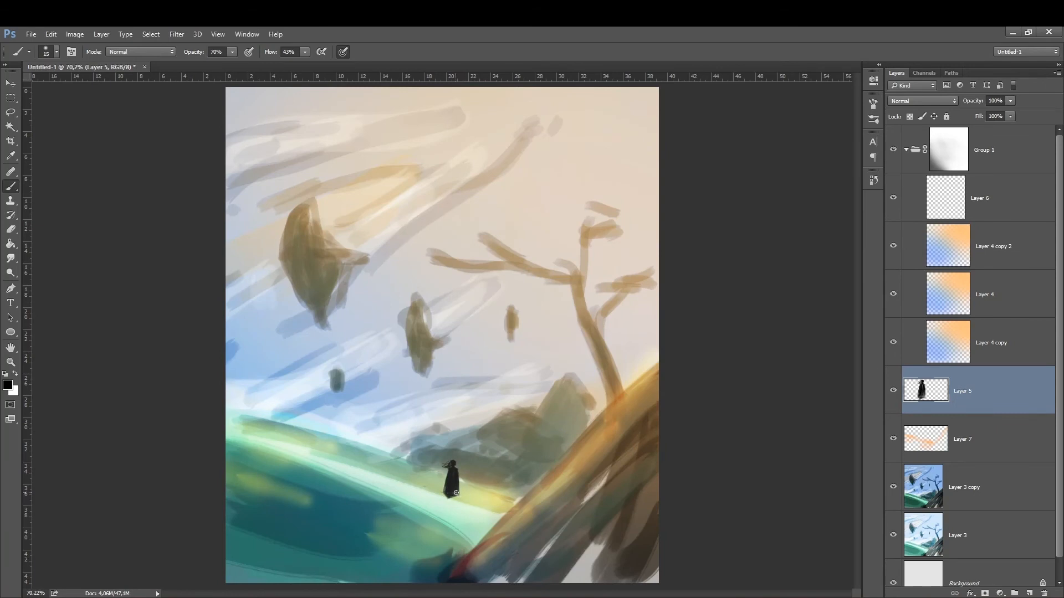
pyautogui.press(']')
pyautogui.moveTo(467, 496)
pyautogui.mouseDown()
pyautogui.moveTo(543, 465)
pyautogui.moveTo(603, 343)
pyautogui.moveTo(527, 395)
pyautogui.mouseUp()
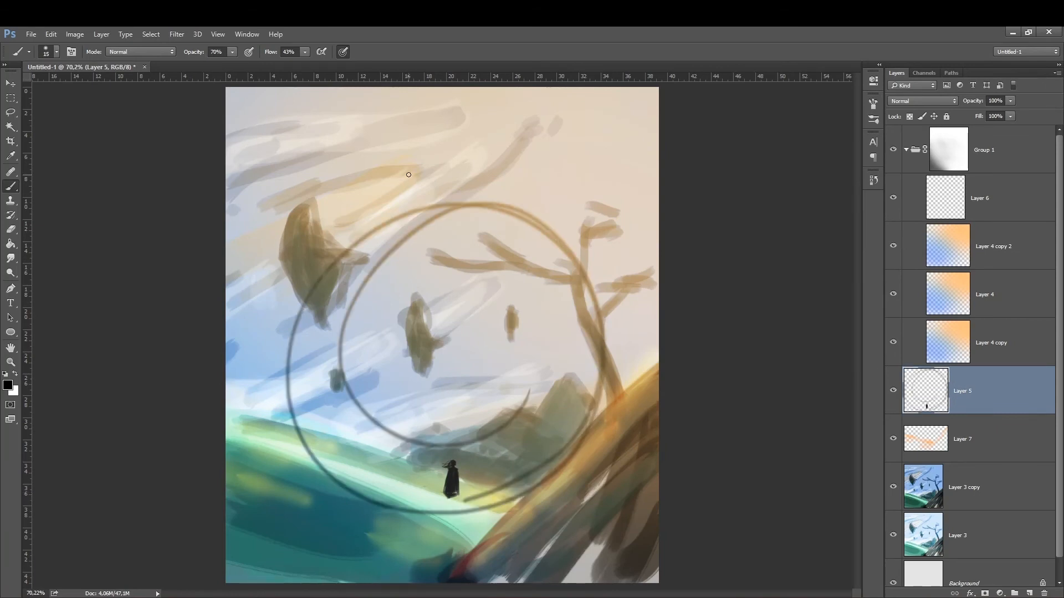
pyautogui.hotkey('ctrl', 'z')
# Try the figure higher on the far part of the hill, and move it back down beside the rocky slope
pyautogui.hotkey('ctrl', 't')
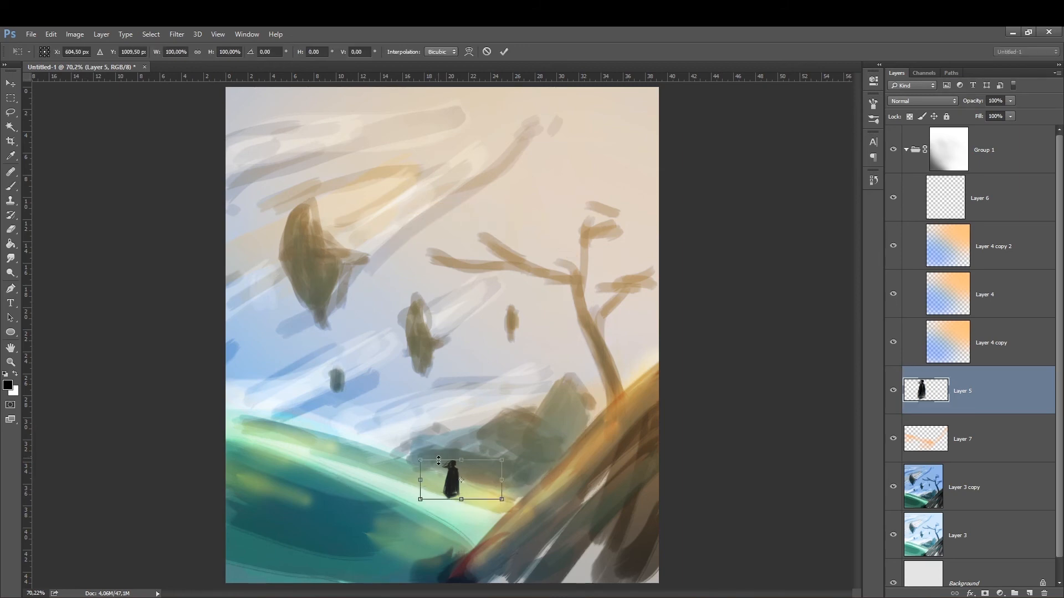
pyautogui.moveTo(475, 480); pyautogui.dragTo(377, 446)
pyautogui.press('Return')
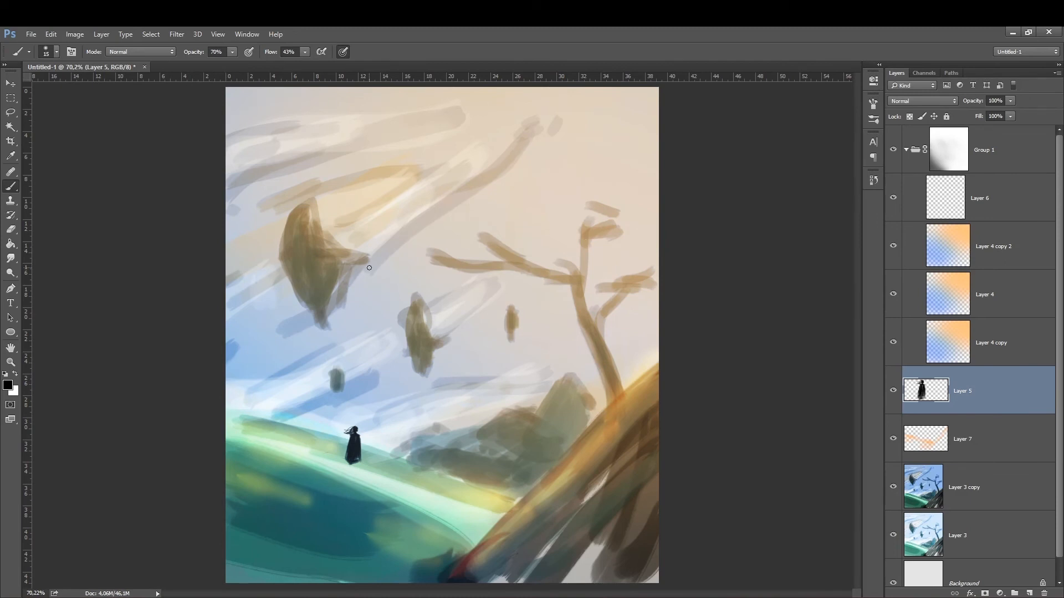
pyautogui.hotkey('ctrl', 't')
pyautogui.moveTo(382, 445); pyautogui.dragTo(489, 501)
pyautogui.press('Return')
# Sketch thin guide lines from the figure towards the tree and the large floating island, and undo them
pyautogui.press('b')
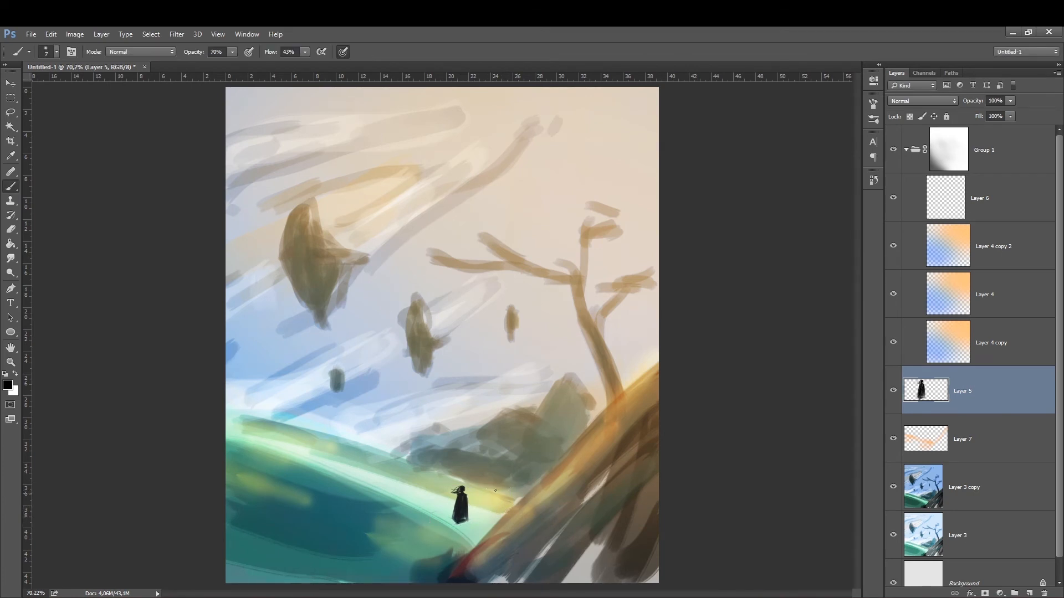
pyautogui.press('[')
pyautogui.moveTo(499, 507); pyautogui.dragTo(586, 383)
pyautogui.moveTo(408, 523)
pyautogui.mouseDown()
pyautogui.moveTo(291, 323)
pyautogui.moveTo(279, 278)
pyautogui.mouseUp()
pyautogui.hotkey('ctrl', 'alt', 'z')
pyautogui.hotkey('ctrl', 'alt', 'z')
# Move the figure slightly up on the pale ridge beside the rocky slope
pyautogui.hotkey('ctrl', 't')
pyautogui.moveTo(497, 507); pyautogui.dragTo(492, 495)
pyautogui.press('Return')
# Sketch trial composition lines down both sides of the scene and in towards the figure, and undo them
pyautogui.moveTo(484, 106); pyautogui.dragTo(657, 476)
pyautogui.moveTo(448, 111); pyautogui.dragTo(251, 559)
pyautogui.hotkey('ctrl', 'z')
pyautogui.hotkey('ctrl', 'alt', 'z')
pyautogui.moveTo(657, 307); pyautogui.dragTo(518, 507)
pyautogui.moveTo(450, 524); pyautogui.dragTo(174, 217)
pyautogui.hotkey('ctrl', 'z')
pyautogui.hotkey('ctrl', 'alt', 'z')
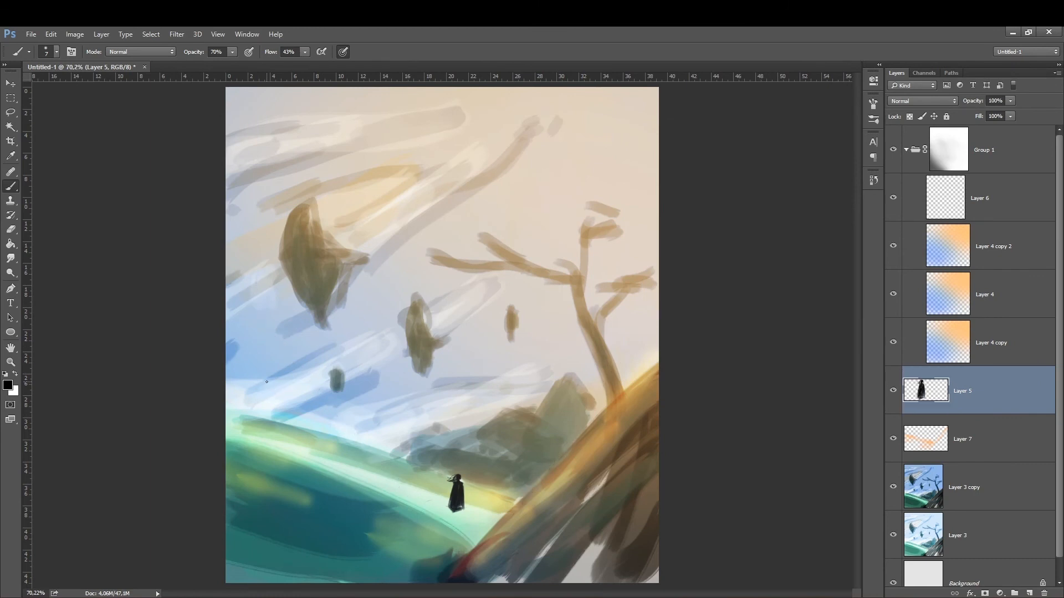
# Sketch trial diagonal lines across the slope, sky and floating islands with thin and thicker brushes, and undo them
pyautogui.moveTo(610, 491); pyautogui.dragTo(452, 321)
pyautogui.moveTo(389, 276); pyautogui.dragTo(226, 447)
pyautogui.moveTo(454, 325); pyautogui.dragTo(449, 272)
pyautogui.hotkey('ctrl', 'alt', 'z')
pyautogui.hotkey('ctrl', 'alt', 'z')
pyautogui.hotkey('ctrl', 'alt', 'z')
pyautogui.press(']')
pyautogui.moveTo(642, 548); pyautogui.dragTo(416, 376)
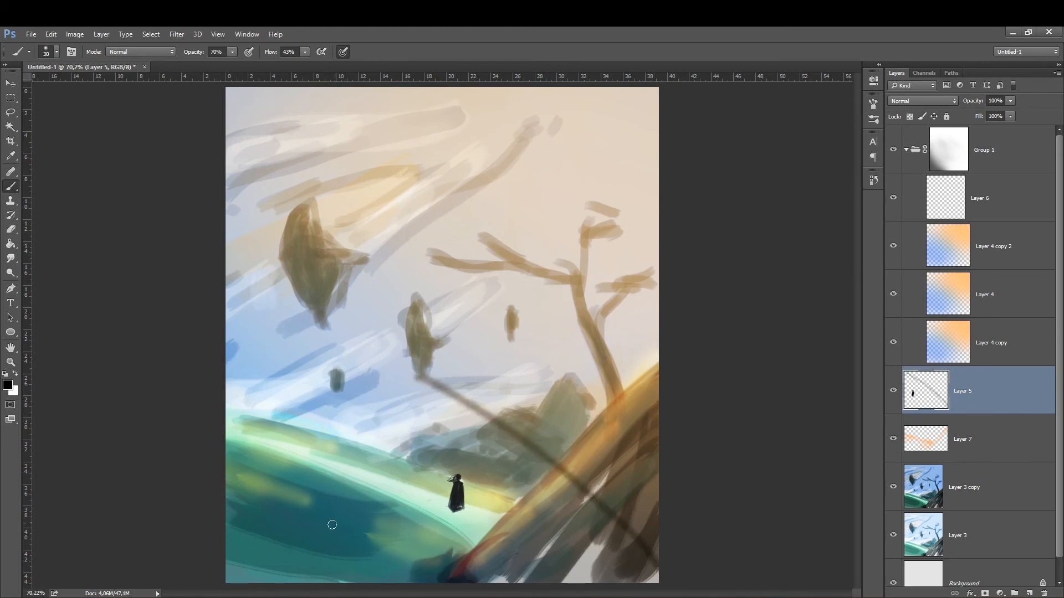
pyautogui.hotkey('ctrl', 'alt', 'z')
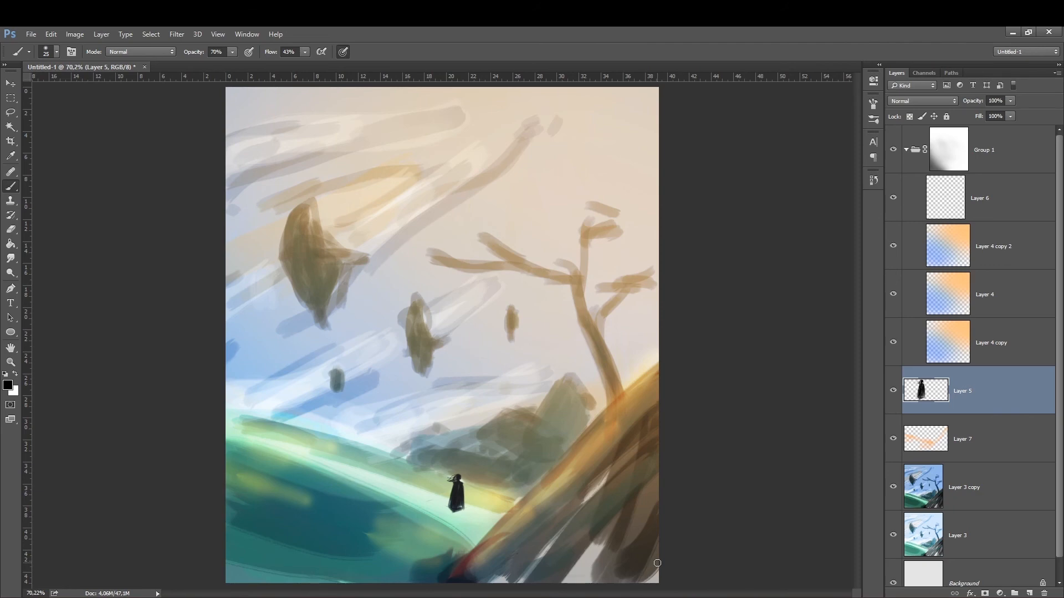
# Sketch trial hill arcs across the lower scene and a simple oval figure with raised lines on the crest
pyautogui.moveTo(684, 450)
pyautogui.mouseDown()
pyautogui.moveTo(571, 424)
pyautogui.moveTo(413, 581)
pyautogui.mouseUp()
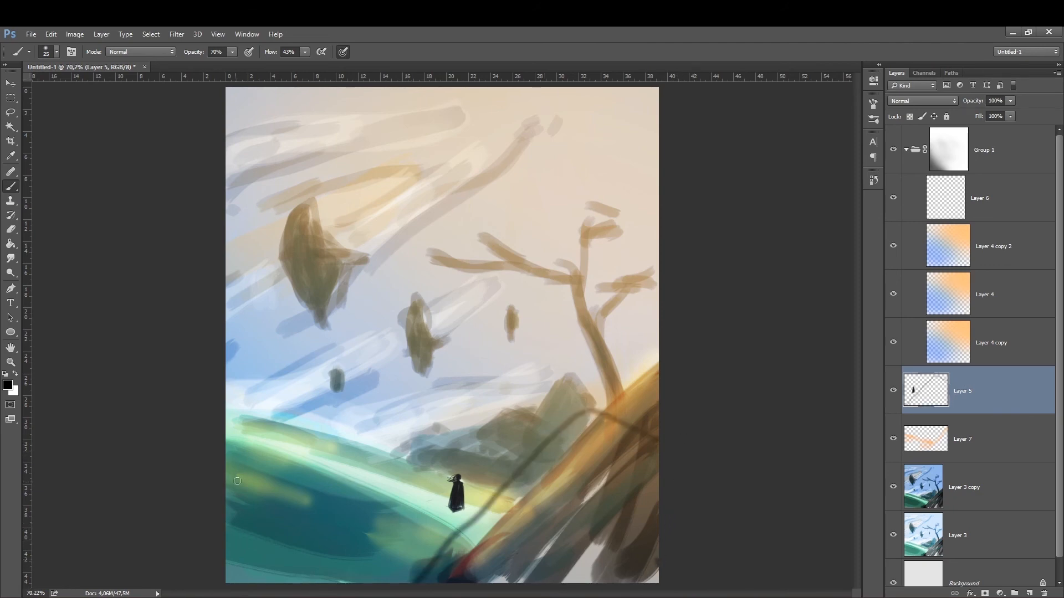
pyautogui.moveTo(222, 518)
pyautogui.mouseDown()
pyautogui.moveTo(425, 411)
pyautogui.moveTo(550, 478)
pyautogui.moveTo(425, 411)
pyautogui.moveTo(226, 514)
pyautogui.mouseUp()
pyautogui.moveTo(308, 434); pyautogui.dragTo(547, 488)
pyautogui.moveTo(466, 439); pyautogui.dragTo(227, 508)
pyautogui.press('[')
pyautogui.moveTo(459, 363)
pyautogui.mouseDown()
pyautogui.moveTo(460, 411)
pyautogui.moveTo(459, 382)
pyautogui.moveTo(458, 396)
pyautogui.moveTo(417, 331)
pyautogui.moveTo(447, 299)
pyautogui.mouseUp()
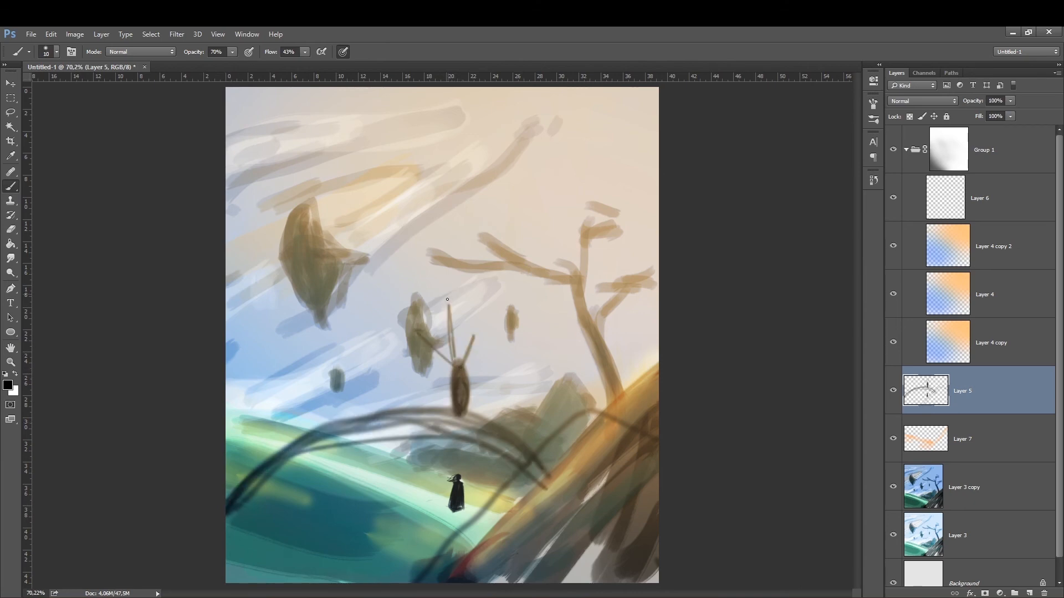
# Hide Layer 3 copy and Layer 3, and undo the trial hill and figure strokes on Layer 5
pyautogui.moveTo(892, 487); pyautogui.dragTo(892, 535)
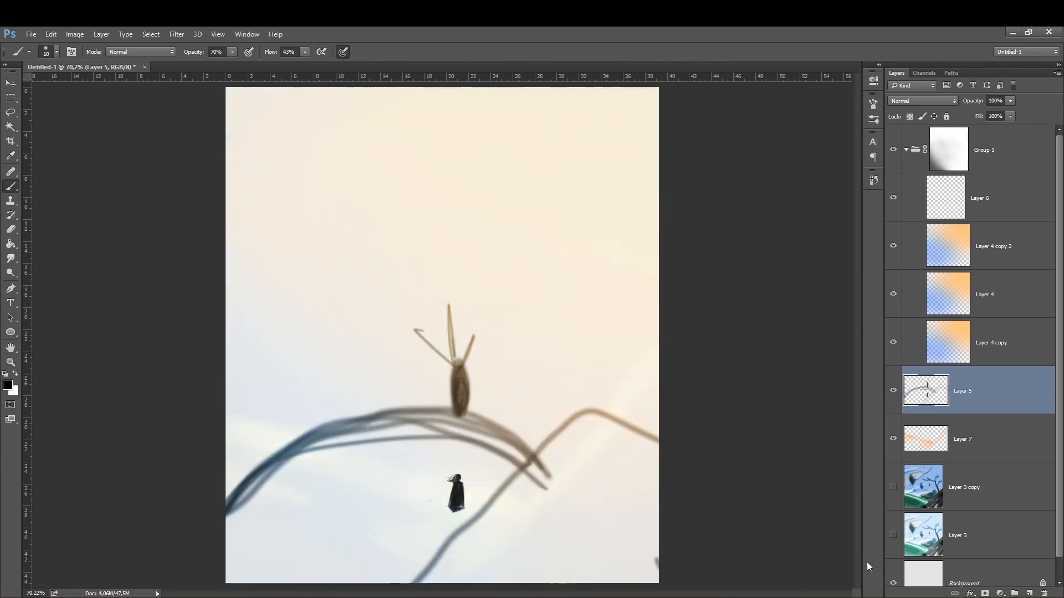
pyautogui.press('Delete')
pyautogui.hotkey('ctrl', 'alt', 'z')
pyautogui.hotkey('ctrl', 'alt', 'z')
pyautogui.hotkey('ctrl', 'alt', 'z')
pyautogui.hotkey('ctrl', 'alt', 'z')
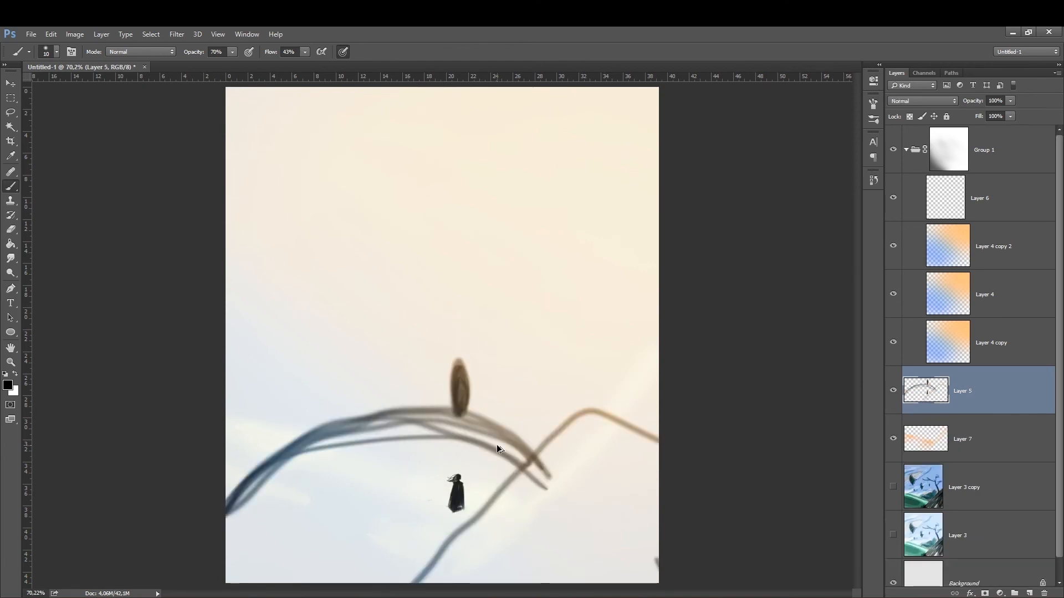
pyautogui.press(']')
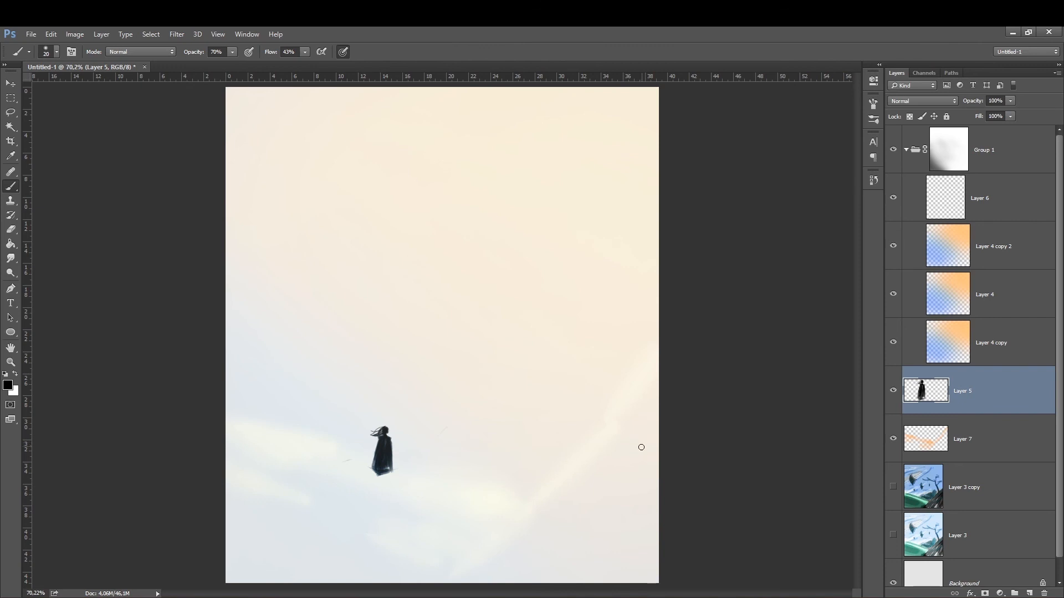
# Add a new layer above Layer 5 and sketch a ridge rising past the figure to a peak and sloping down to the right edge
pyautogui.hotkey('ctrl', 'shift', 'n')
pyautogui.press('Return')
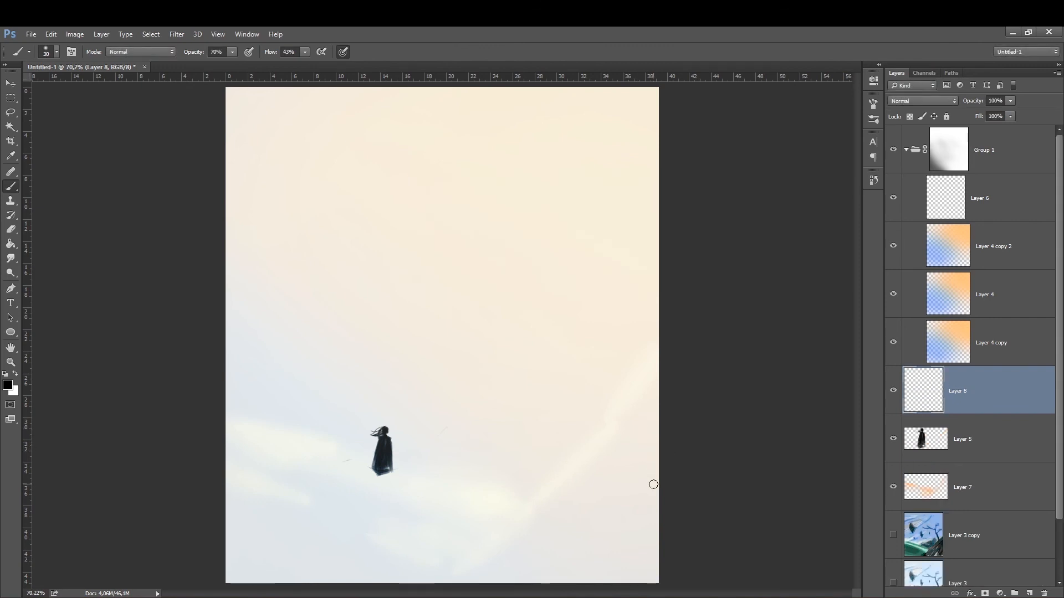
pyautogui.moveTo(649, 483)
pyautogui.mouseDown()
pyautogui.moveTo(456, 402)
pyautogui.moveTo(392, 477)
pyautogui.moveTo(291, 503)
pyautogui.moveTo(227, 544)
pyautogui.mouseUp()
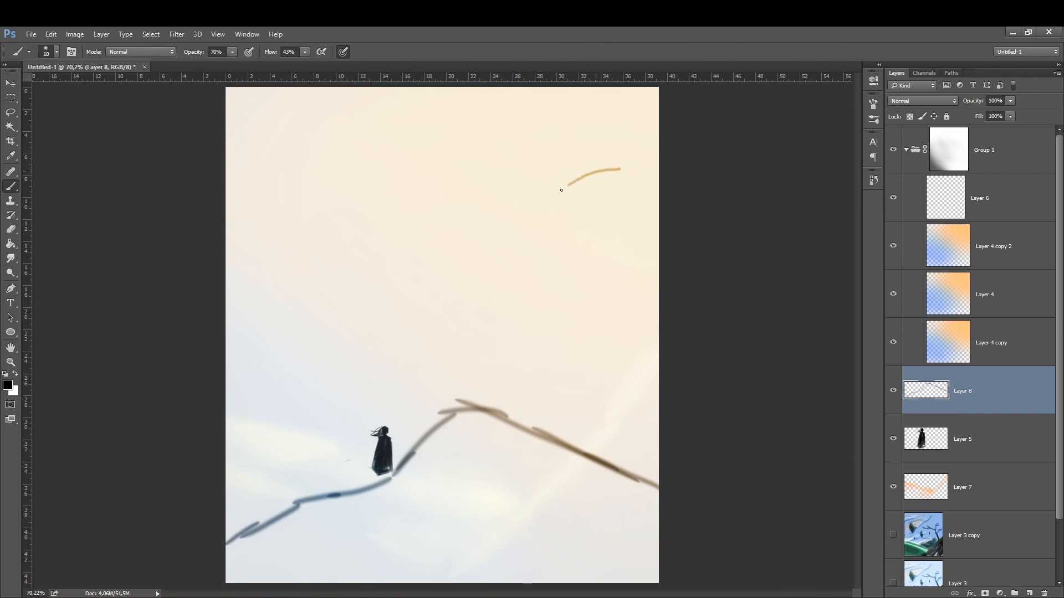
# Sketch tapered floating island outlines in the sky, with two large ones at the sides and a smaller one between them
pyautogui.moveTo(571, 183); pyautogui.dragTo(583, 283)
pyautogui.moveTo(628, 180); pyautogui.dragTo(612, 268)
pyautogui.moveTo(610, 266); pyautogui.dragTo(593, 291)
pyautogui.moveTo(251, 182); pyautogui.dragTo(249, 184)
pyautogui.moveTo(249, 210); pyautogui.dragTo(270, 285)
pyautogui.moveTo(302, 189); pyautogui.dragTo(273, 305)
pyautogui.press('[')
pyautogui.moveTo(440, 254)
pyautogui.mouseDown()
pyautogui.moveTo(407, 309)
pyautogui.moveTo(441, 249)
pyautogui.mouseUp()
# Sketch a thin, broken line of distant mountains across the canvas behind the ridge
pyautogui.moveTo(588, 375); pyautogui.dragTo(519, 402)
pyautogui.moveTo(409, 373)
pyautogui.mouseDown()
pyautogui.moveTo(362, 400)
pyautogui.moveTo(379, 408)
pyautogui.moveTo(338, 410)
pyautogui.mouseUp()
pyautogui.moveTo(332, 402); pyautogui.dragTo(226, 404)
# Scale the cloaked figure on Layer 5 down to about 82%, flip it horizontally and place it on the ridge's peak
pyautogui.click(957, 468)
pyautogui.click(919, 425)
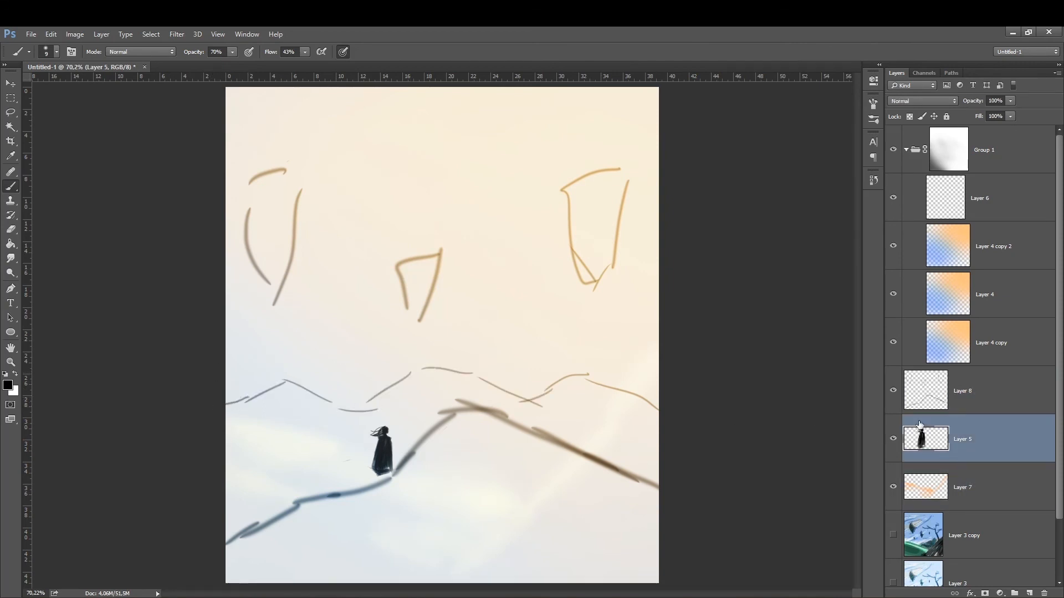
pyautogui.hotkey('ctrl', 't')
pyautogui.moveTo(421, 457); pyautogui.dragTo(506, 395)
pyautogui.rightClick(515, 398)
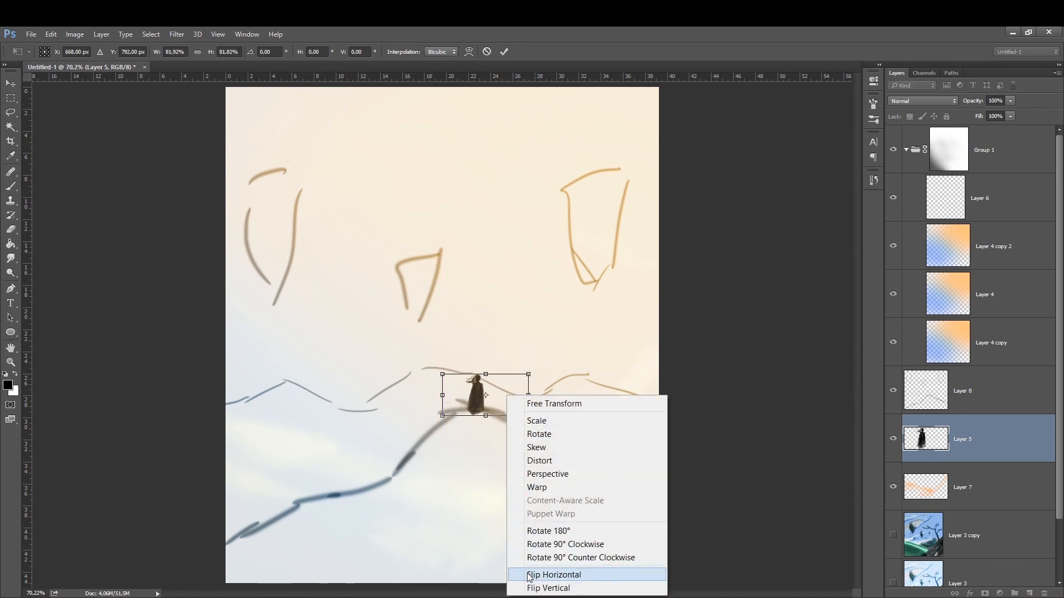
pyautogui.click(548, 573)
pyautogui.moveTo(524, 403)
pyautogui.mouseDown()
pyautogui.moveTo(496, 402)
pyautogui.moveTo(503, 417)
pyautogui.mouseUp()
pyautogui.press('Return')
pyautogui.press('b')
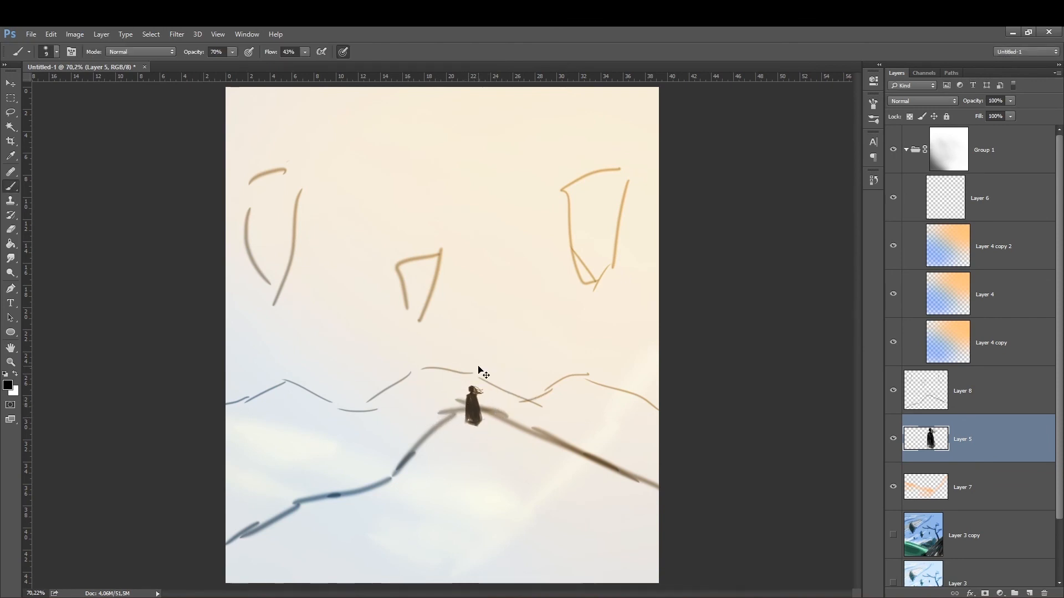
# Shift the small figure slightly left, to the edge of the ridge's peak
pyautogui.hotkey('ctrl', 't')
pyautogui.moveTo(472, 393); pyautogui.dragTo(471, 408)
pyautogui.press('Return')
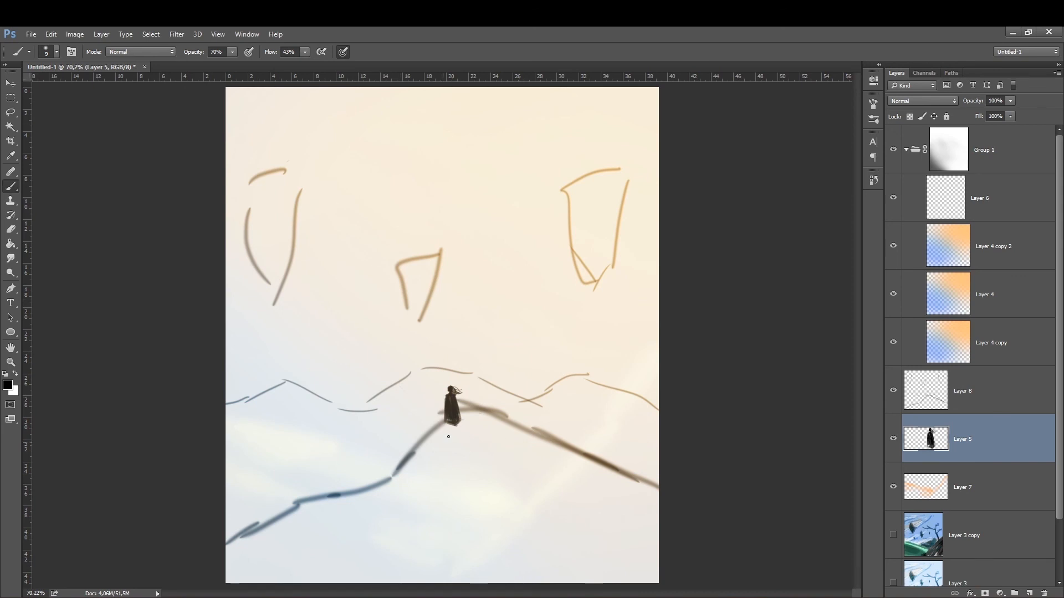
# Enlarge the cloaked figure into a prominent foreground figure right of the ridge's peak, and show Layer 3 copy again
pyautogui.hotkey('ctrl', 't')
pyautogui.moveTo(492, 383)
pyautogui.mouseDown()
pyautogui.moveTo(587, 244)
pyautogui.moveTo(700, 281)
pyautogui.mouseUp()
pyautogui.moveTo(581, 405); pyautogui.dragTo(537, 460)
pyautogui.press('Return')
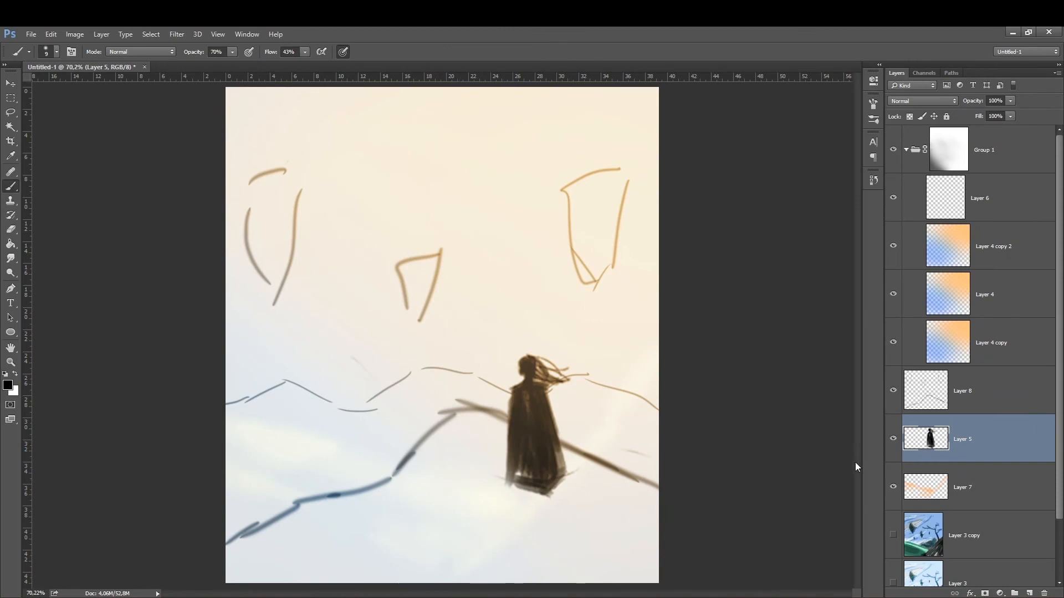
pyautogui.click(892, 535)
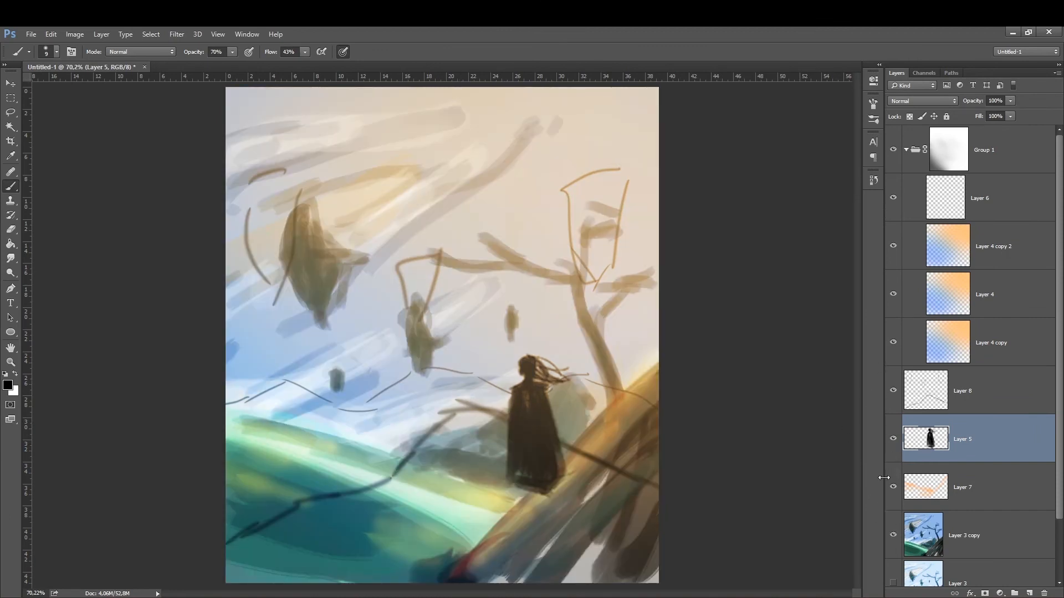